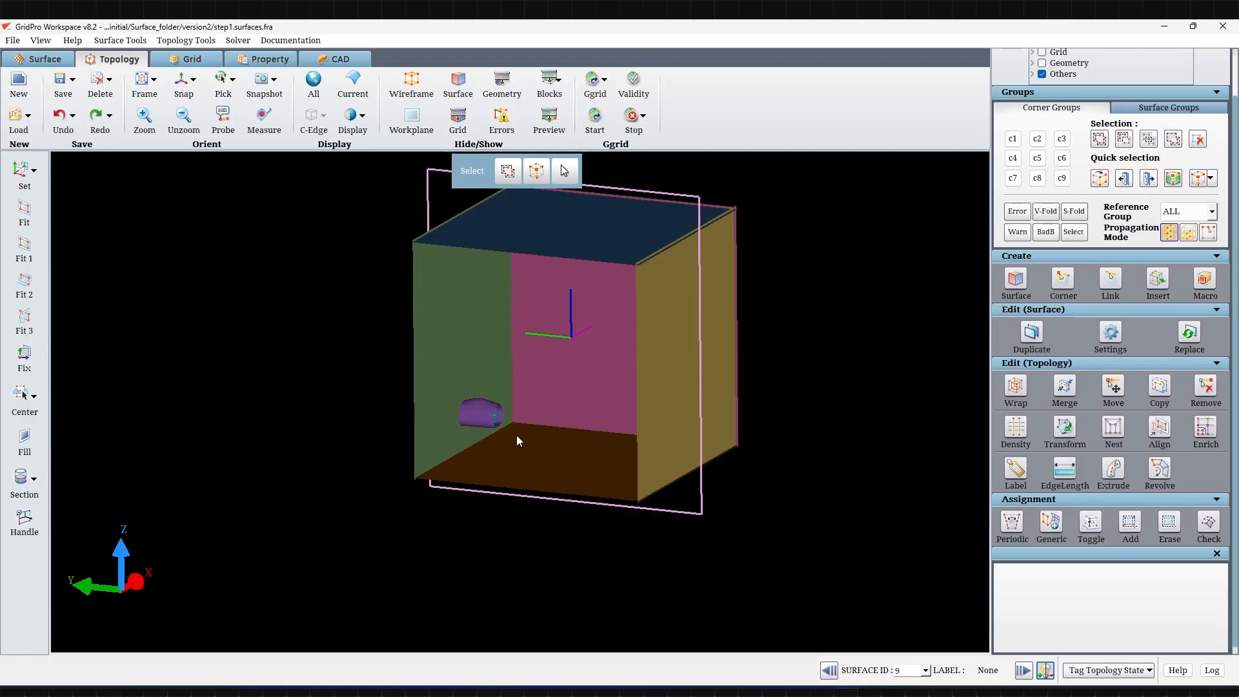
Set the workplane perpendicular to the X axis and section the model on the plane's -ve side
{"action": "left_click", "coordinate": [516, 435]}
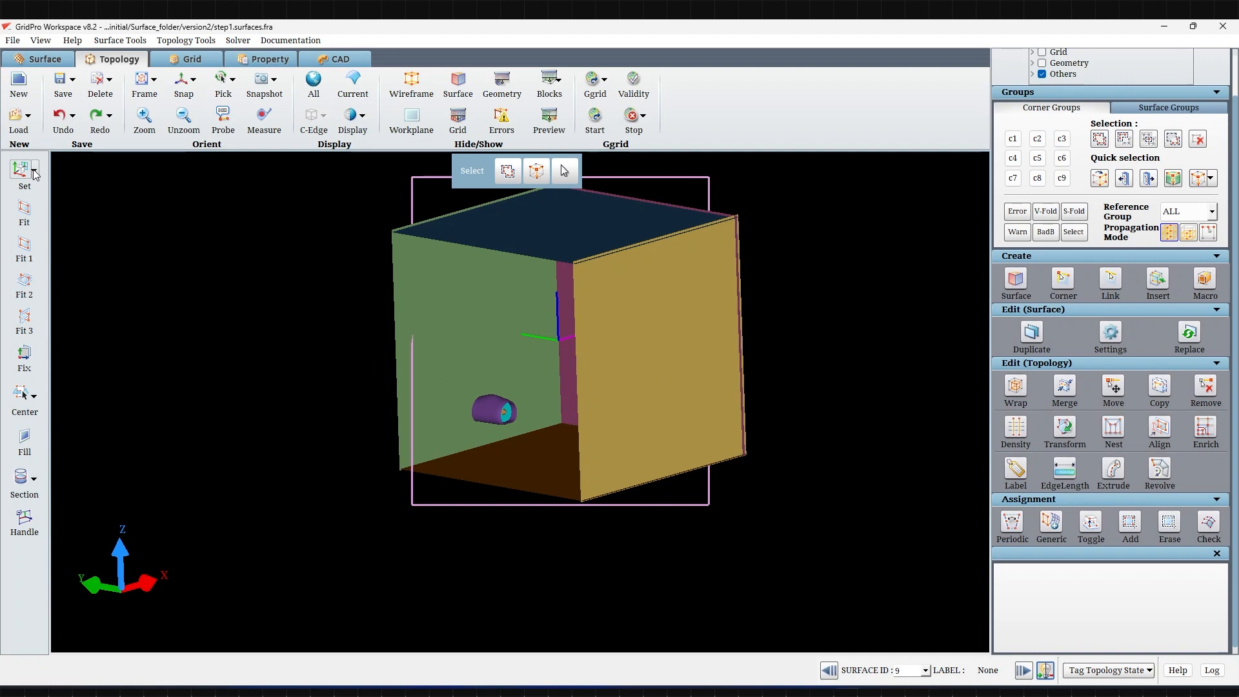
{"action": "left_click", "coordinate": [34, 171]}
{"action": "left_click", "coordinate": [57, 223]}
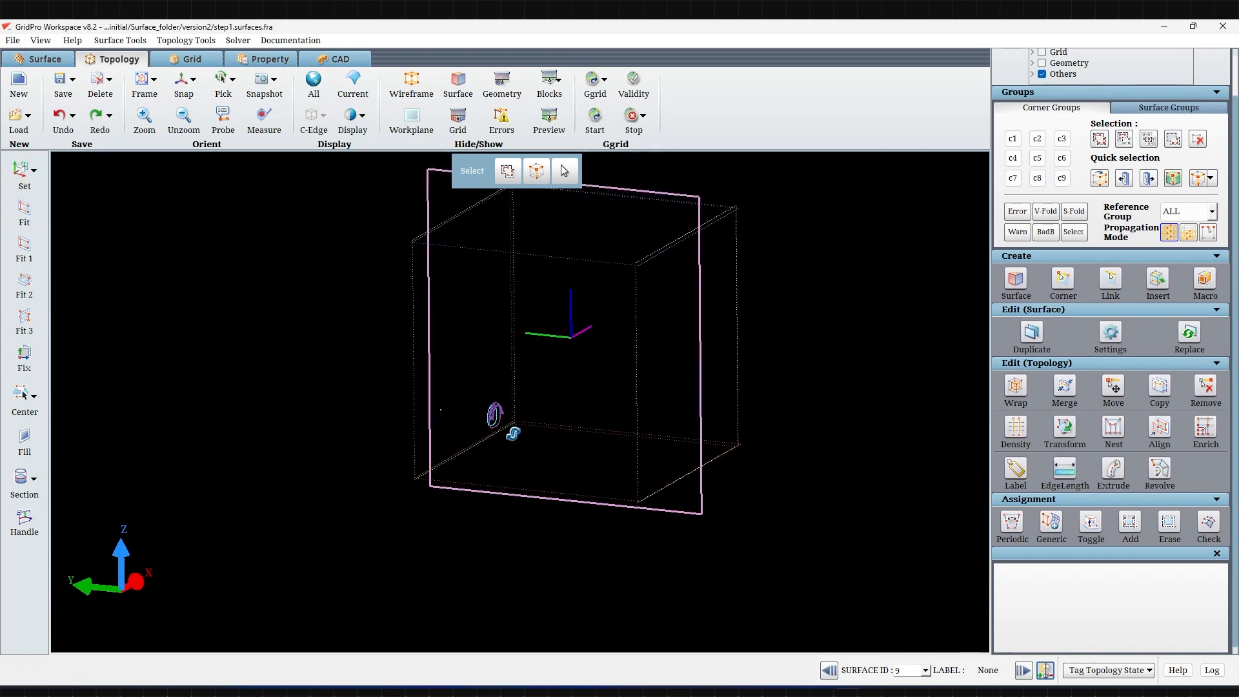
{"action": "mouse_move", "coordinate": [219, 426]}
{"action": "left_mouse_down"}
{"action": "mouse_move", "coordinate": [127, 382]}
{"action": "mouse_move", "coordinate": [503, 420]}
{"action": "left_mouse_up"}
{"action": "left_click", "coordinate": [34, 481]}
{"action": "left_click", "coordinate": [29, 548]}
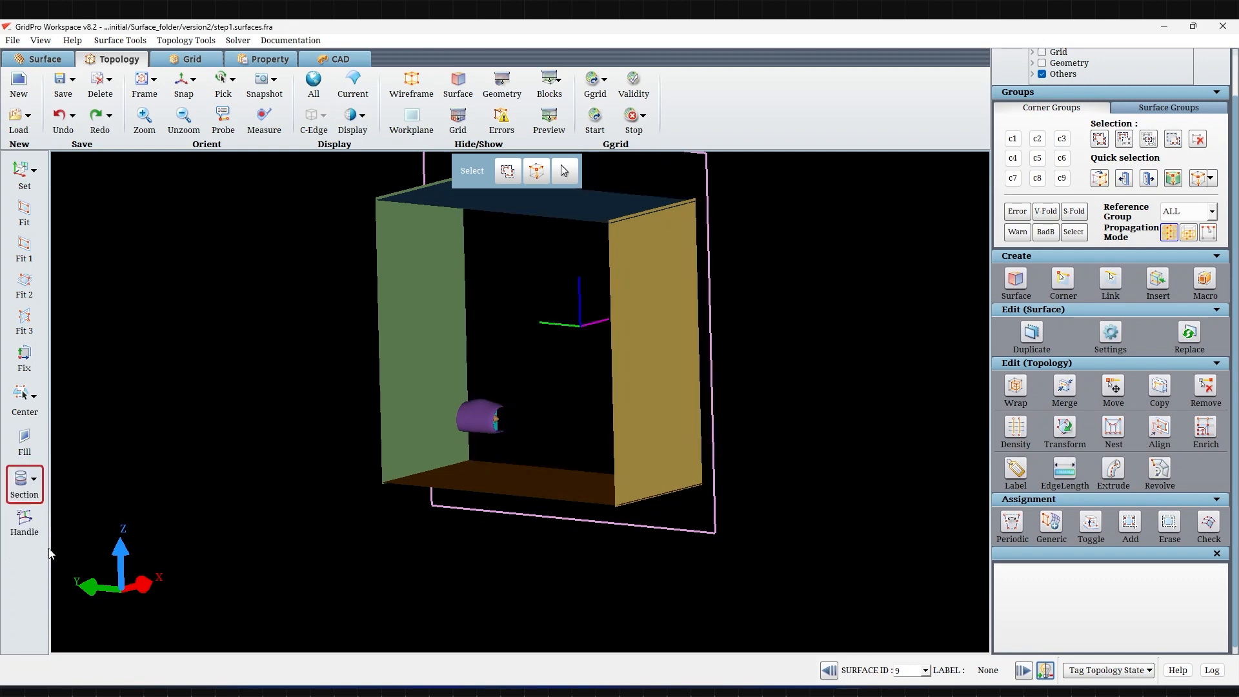
{"action": "left_click", "coordinate": [34, 481]}
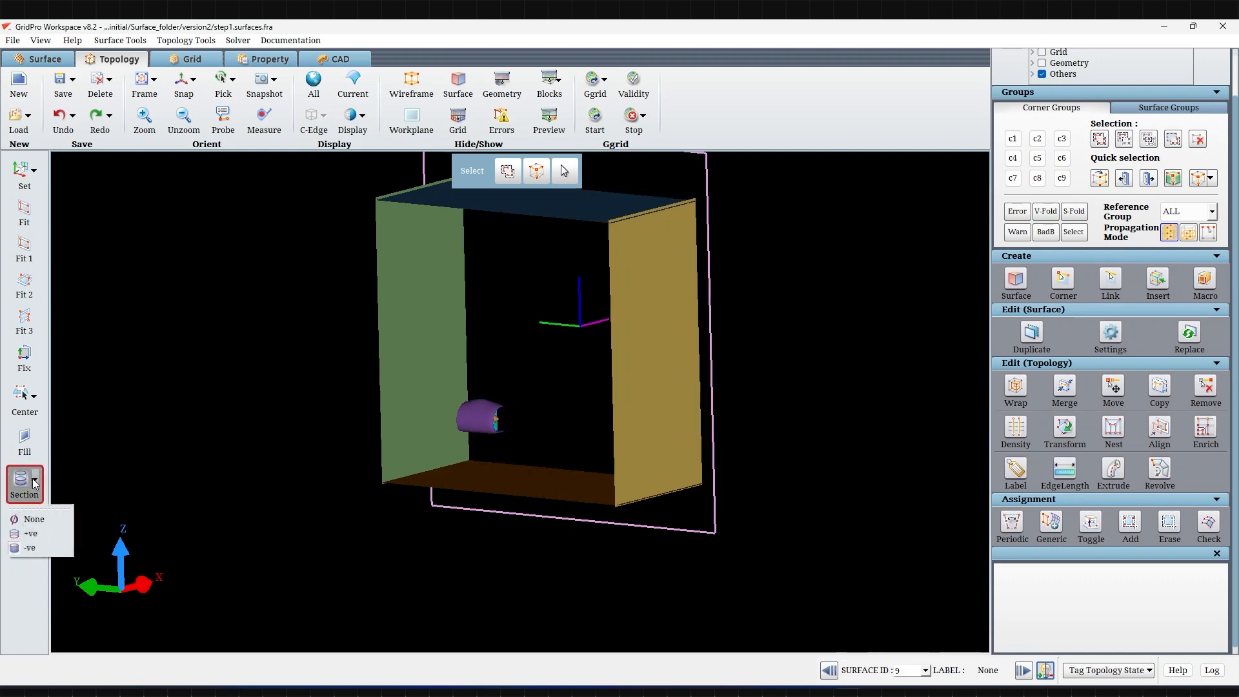
{"action": "left_click", "coordinate": [35, 546]}
Set the centre of rotation on the sectioned nacelle and make the nacelle surface current
{"action": "scroll", "coordinate": [310, 516], "scroll_direction": "up", "scroll_amount": 5}
{"action": "left_click_drag", "start_coordinate": [343, 496], "coordinate": [440, 471]}
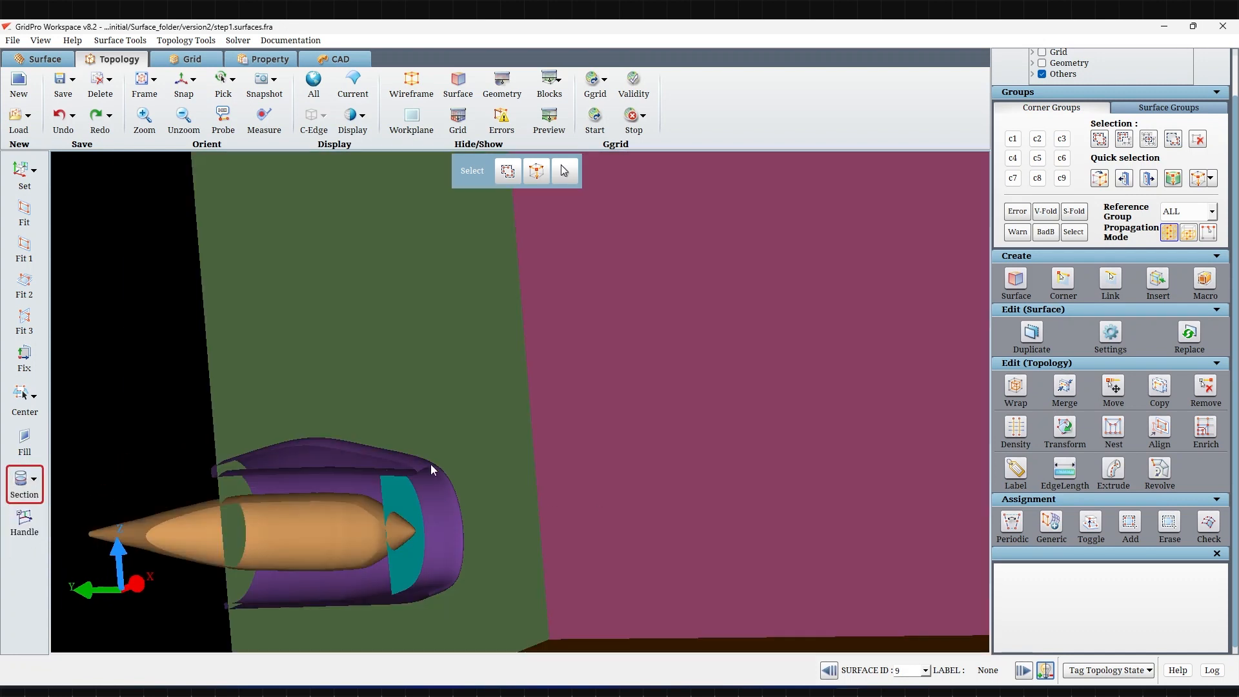
{"action": "middle_click_drag", "start_coordinate": [440, 471], "coordinate": [426, 395]}
{"action": "left_click_drag", "start_coordinate": [284, 424], "coordinate": [311, 427]}
{"action": "scroll", "coordinate": [312, 428], "scroll_direction": "up", "scroll_amount": 1}
{"action": "right_click", "coordinate": [389, 374]}
{"action": "left_click", "coordinate": [413, 384]}
{"action": "left_click_drag", "start_coordinate": [366, 304], "coordinate": [313, 344]}
{"action": "mouse_move", "coordinate": [452, 352]}
{"action": "left_mouse_down"}
{"action": "mouse_move", "coordinate": [490, 357]}
{"action": "mouse_move", "coordinate": [446, 374]}
{"action": "left_mouse_up"}
{"action": "scroll", "coordinate": [415, 386], "scroll_direction": "up", "scroll_amount": 2}
{"action": "middle_click_drag", "start_coordinate": [497, 405], "coordinate": [579, 380]}
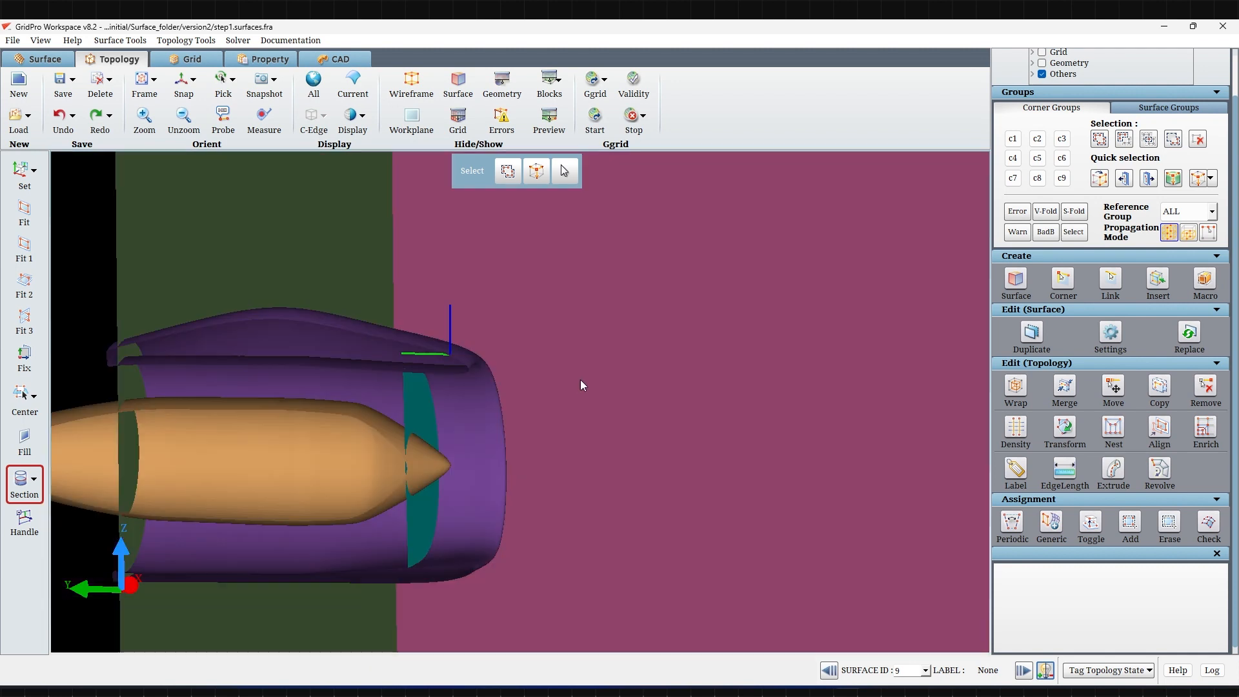
{"action": "right_click", "coordinate": [313, 315]}
{"action": "left_click", "coordinate": [342, 336]}
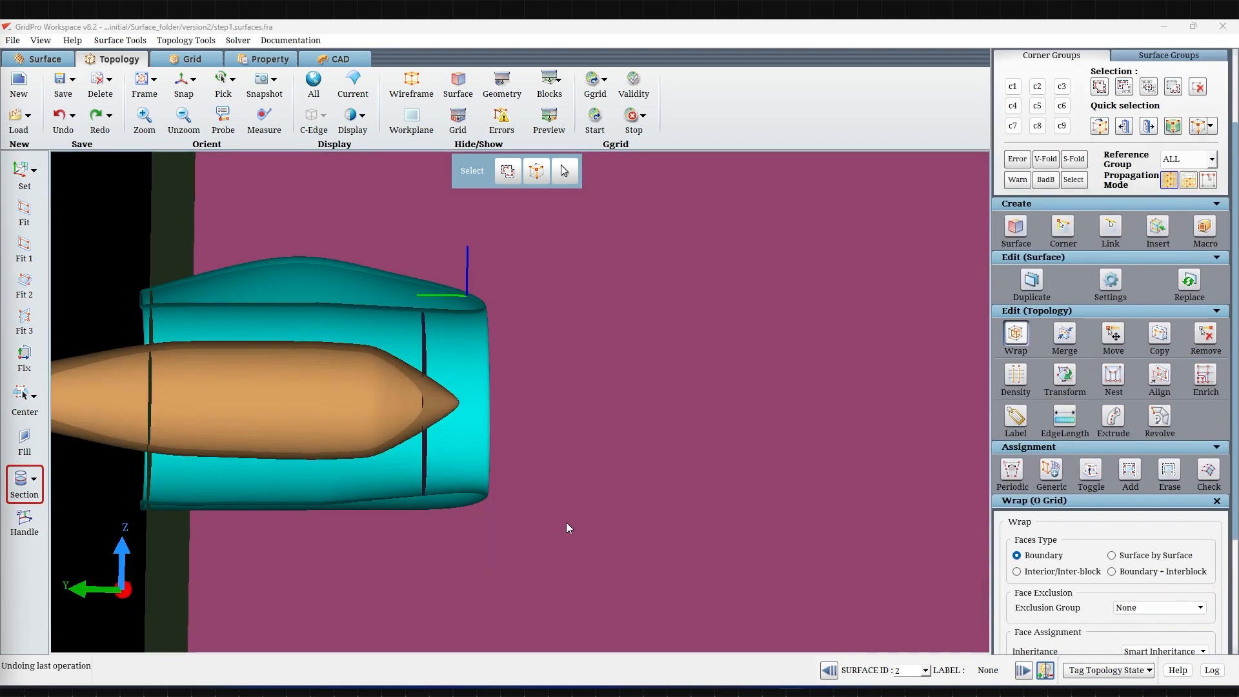
Create eight workplane corners from the spinner tip down the fan face, around the lower inlet lip and back beneath the nacelle
{"action": "scroll", "coordinate": [494, 510], "scroll_direction": "up", "scroll_amount": 4}
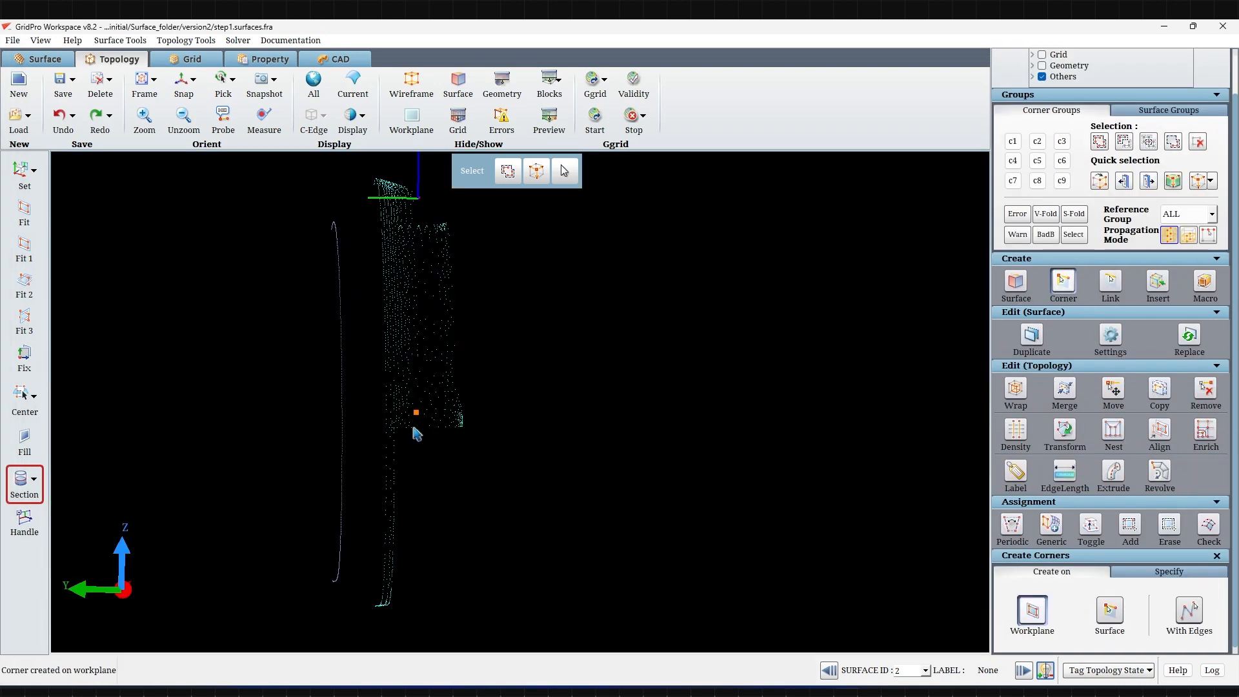
{"action": "left_click", "coordinate": [413, 427]}
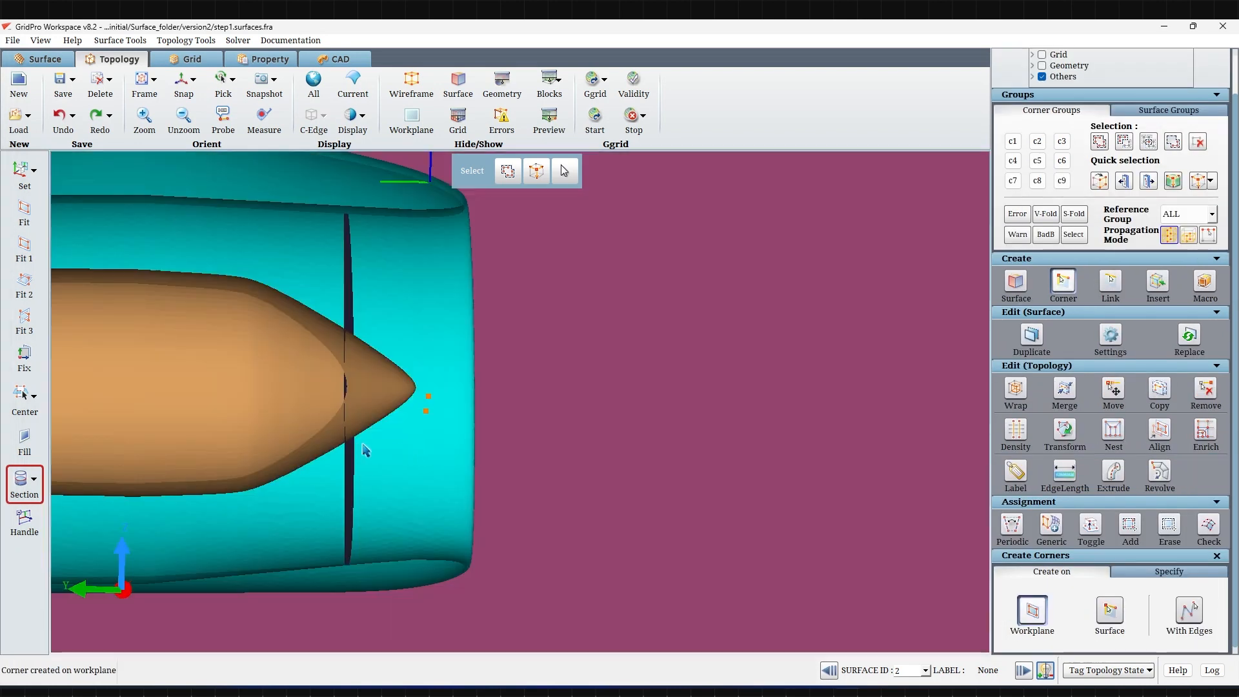
{"action": "left_click", "coordinate": [365, 548]}
{"action": "left_click", "coordinate": [488, 548]}
{"action": "left_click", "coordinate": [490, 598]}
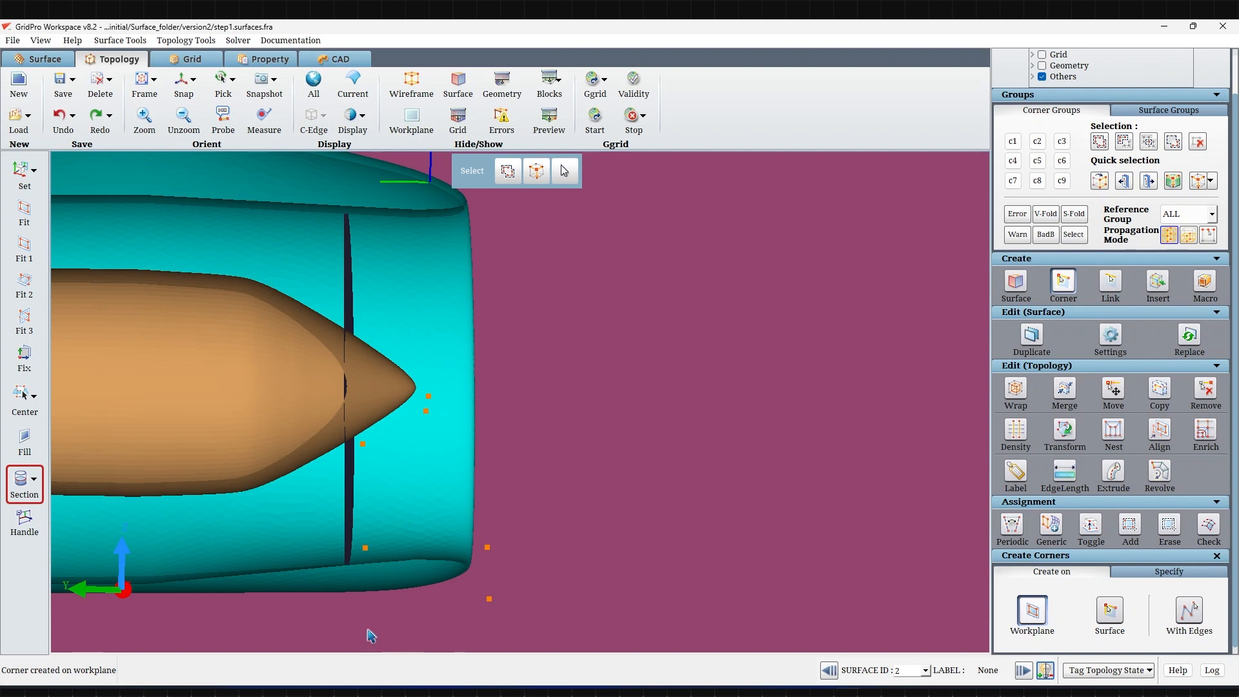
{"action": "scroll", "coordinate": [316, 584], "scroll_direction": "down", "scroll_amount": 3}
{"action": "left_click", "coordinate": [428, 524]}
{"action": "left_click", "coordinate": [123, 524]}
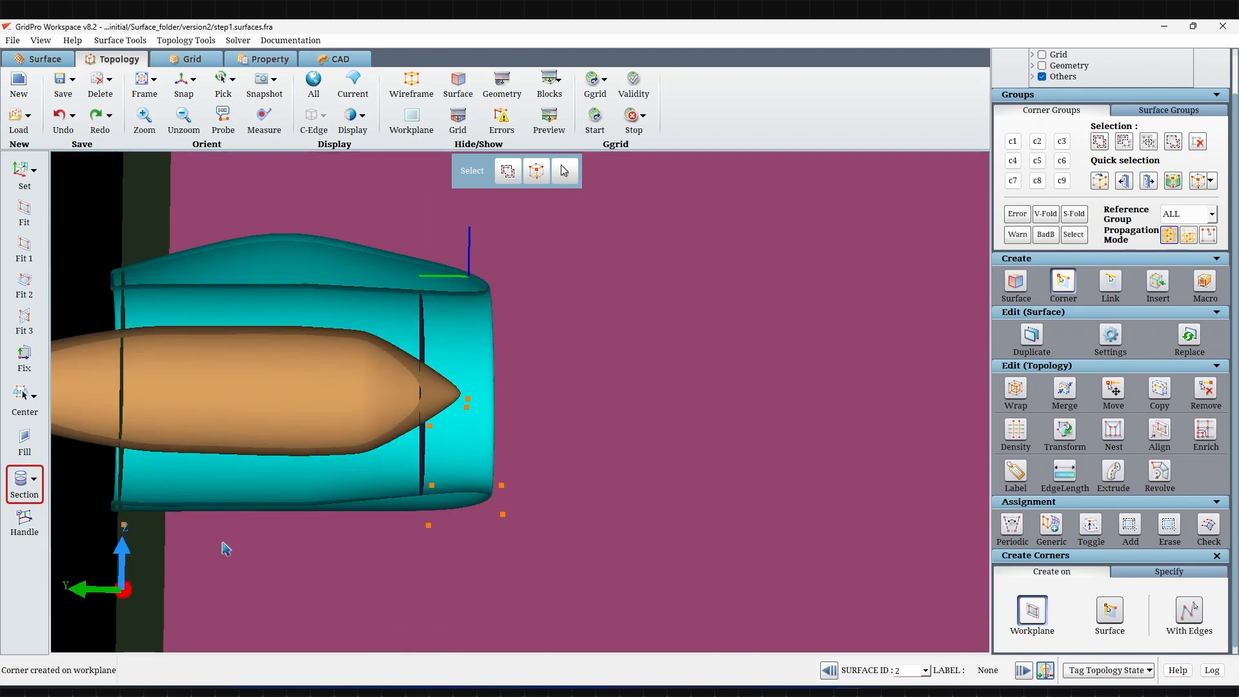
{"action": "key", "text": "Escape"}
Link the eight corners in sequence from the spinner tip around the inlet lip to the nacelle's rear end
{"action": "key", "text": "l"}
{"action": "left_click_drag", "start_coordinate": [369, 333], "coordinate": [481, 498]}
{"action": "left_click_drag", "start_coordinate": [405, 466], "coordinate": [525, 509]}
{"action": "left_click_drag", "start_coordinate": [483, 468], "coordinate": [423, 488]}
{"action": "left_click_drag", "start_coordinate": [448, 537], "coordinate": [414, 511]}
{"action": "left_click_drag", "start_coordinate": [185, 537], "coordinate": [67, 490]}
{"action": "key", "text": "Escape"}
Create three workplane corners just ahead of the inlet, level with the three corners along the spinner nose
{"action": "scroll", "coordinate": [426, 507], "scroll_direction": "up", "scroll_amount": 3}
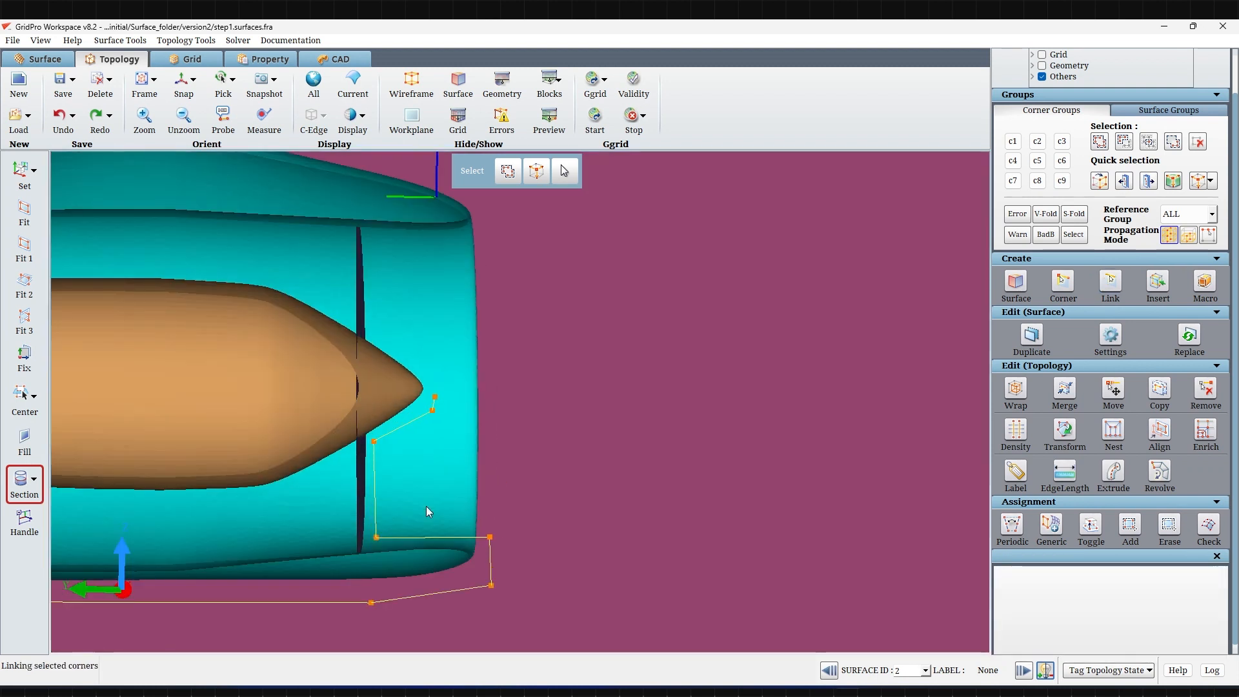
{"action": "key", "text": "c"}
{"action": "left_click", "coordinate": [487, 440]}
{"action": "left_click", "coordinate": [486, 417]}
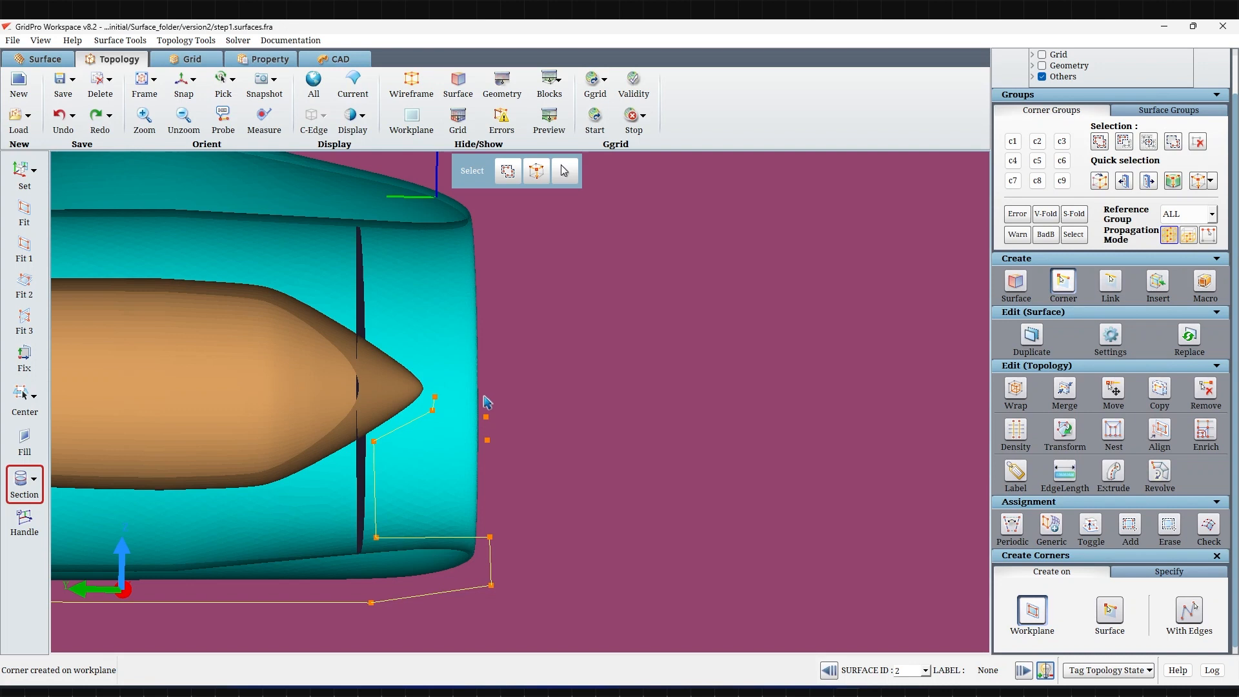
Link the three front corners to each other, to the matching spinner corners and to the front corner inside the lower lip
{"action": "key", "text": "l"}
{"action": "left_click_drag", "start_coordinate": [439, 359], "coordinate": [525, 567]}
{"action": "left_click_drag", "start_coordinate": [517, 465], "coordinate": [469, 381]}
{"action": "left_click_drag", "start_coordinate": [371, 386], "coordinate": [453, 469]}
{"action": "key", "text": "Escape"}
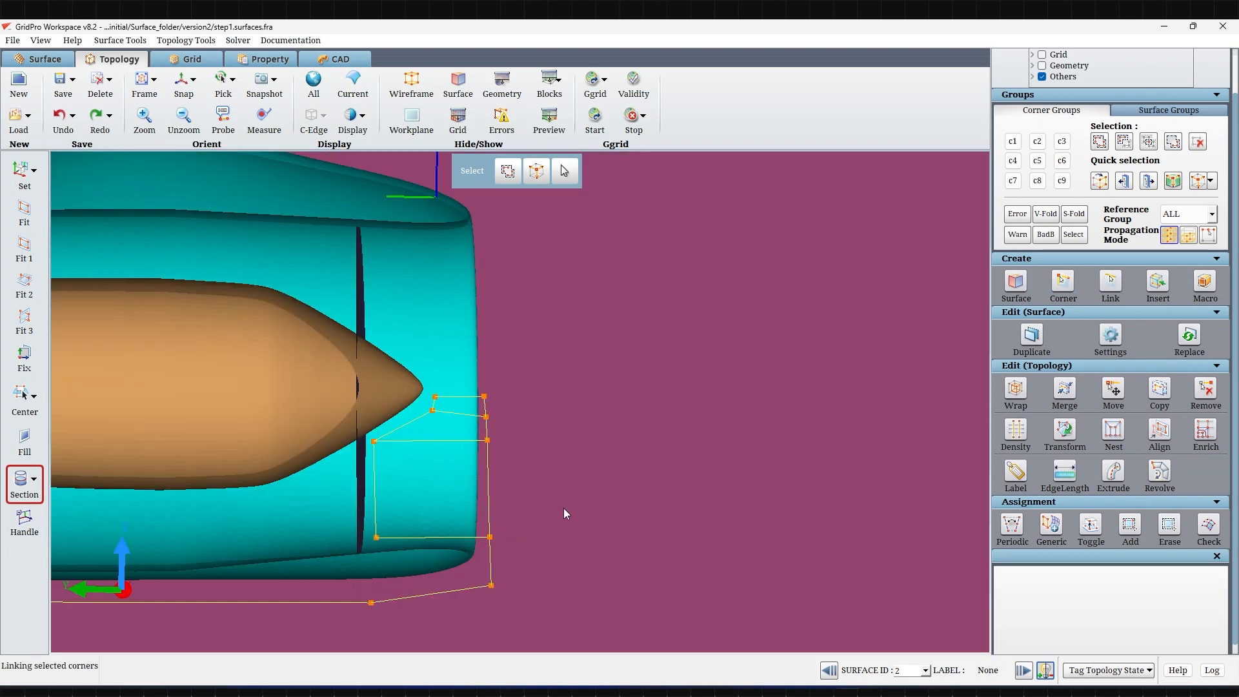
Empty corner group c1 and add the three corners along the spinner nose to it
{"action": "scroll", "coordinate": [564, 508], "scroll_direction": "down", "scroll_amount": 3}
{"action": "left_click", "coordinate": [1198, 142]}
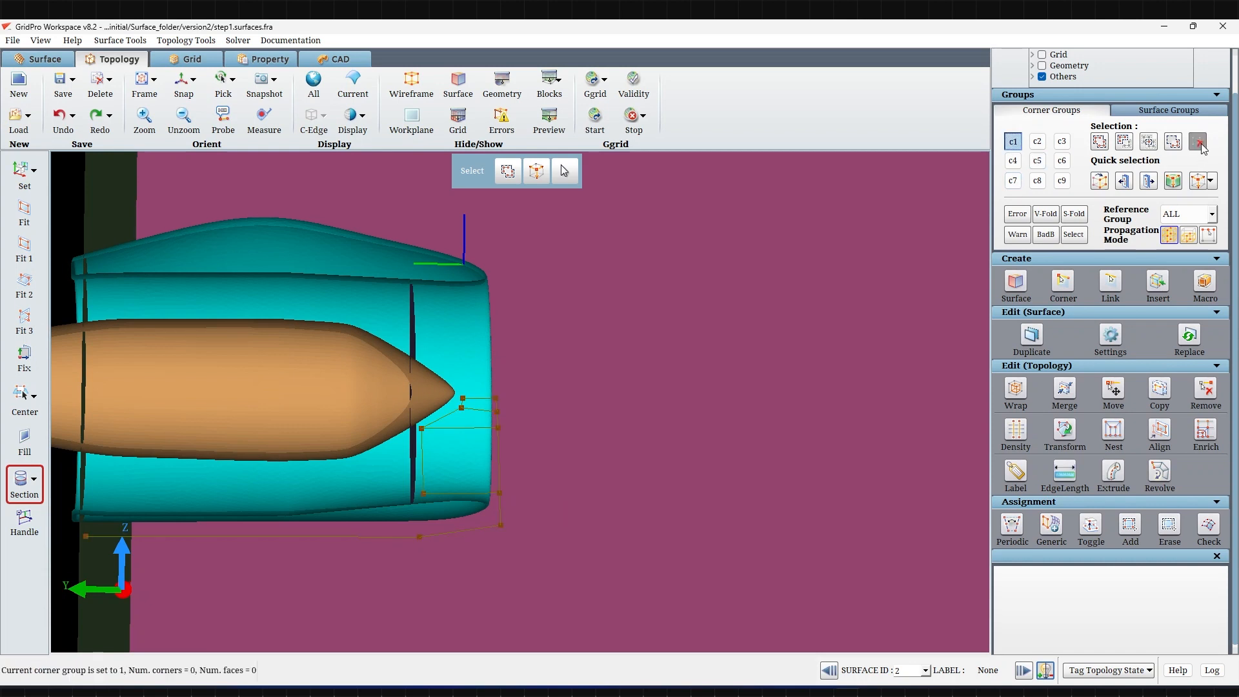
{"action": "left_click", "coordinate": [1100, 142]}
{"action": "scroll", "coordinate": [509, 408], "scroll_direction": "up", "scroll_amount": 1}
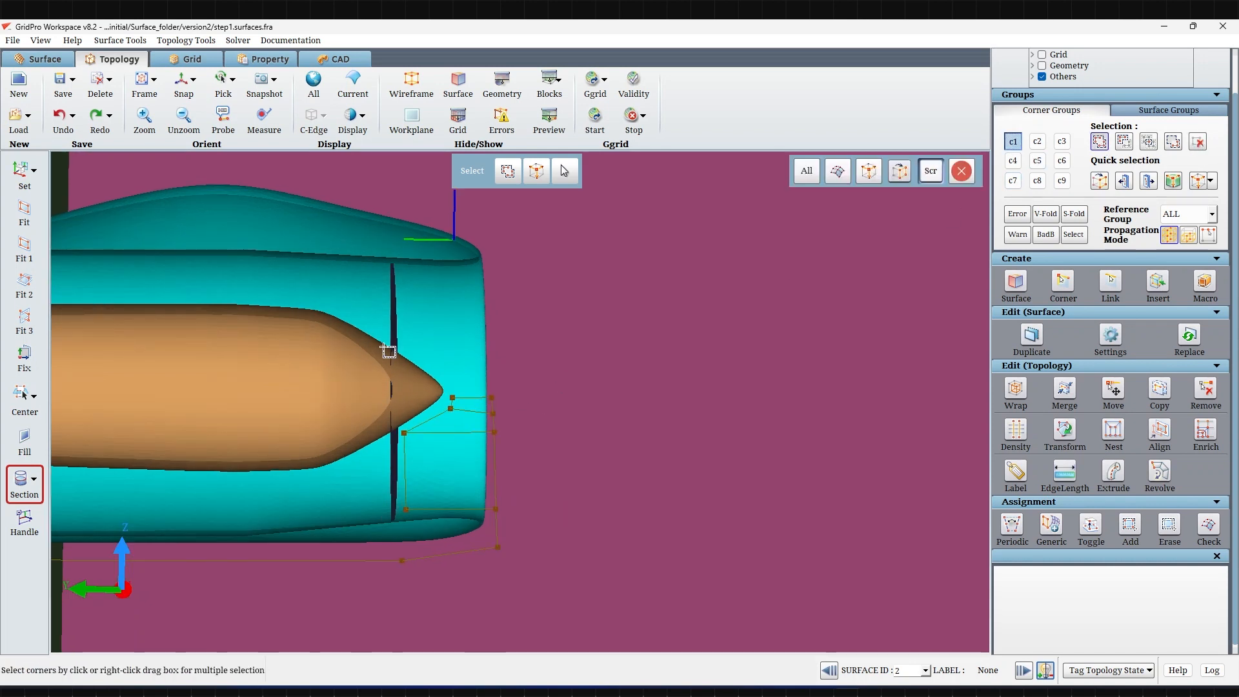
{"action": "right_click_drag", "start_coordinate": [388, 351], "coordinate": [468, 446]}
Wrap the grouped spinner corners with the Boundary face type at a wrap position of 10 percent
{"action": "left_click", "coordinate": [1023, 407]}
{"action": "scroll", "coordinate": [1102, 590], "scroll_direction": "down", "scroll_amount": 3}
{"action": "left_click", "coordinate": [1186, 627]}
{"action": "left_click", "coordinate": [637, 362]}
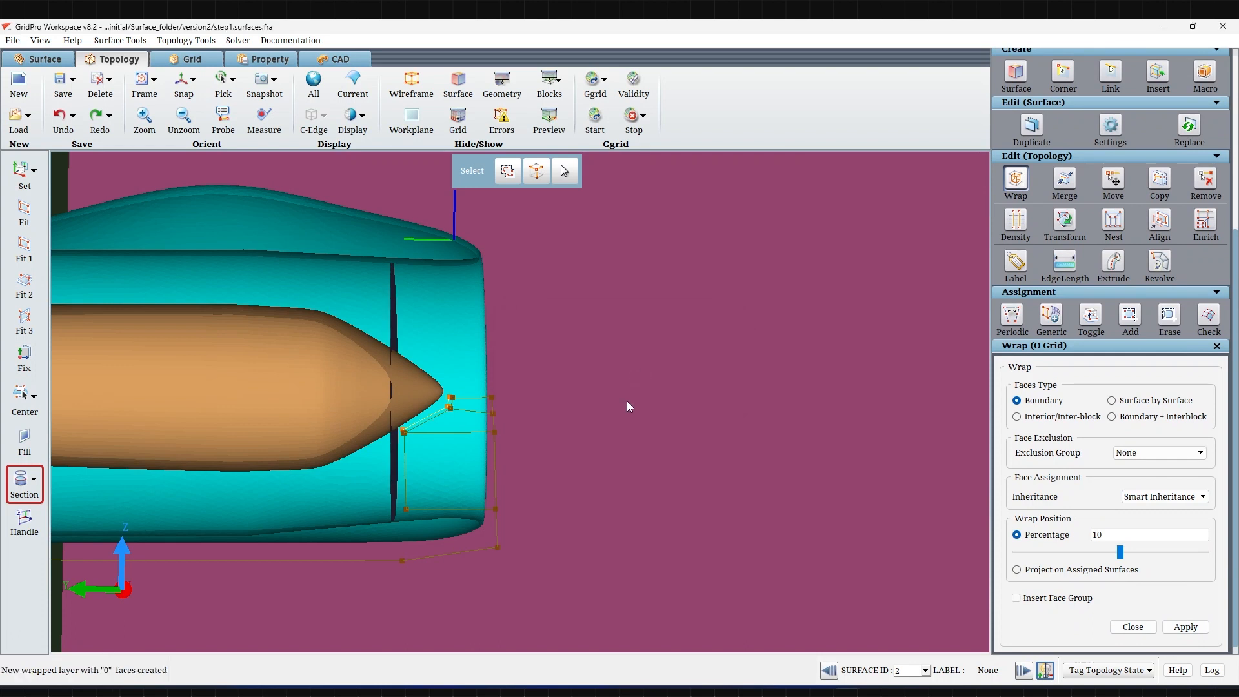
Empty corner group c1 and add the three corners along the fan face, including the wrapped spinner corner
{"action": "scroll", "coordinate": [619, 420], "scroll_direction": "up", "scroll_amount": 5}
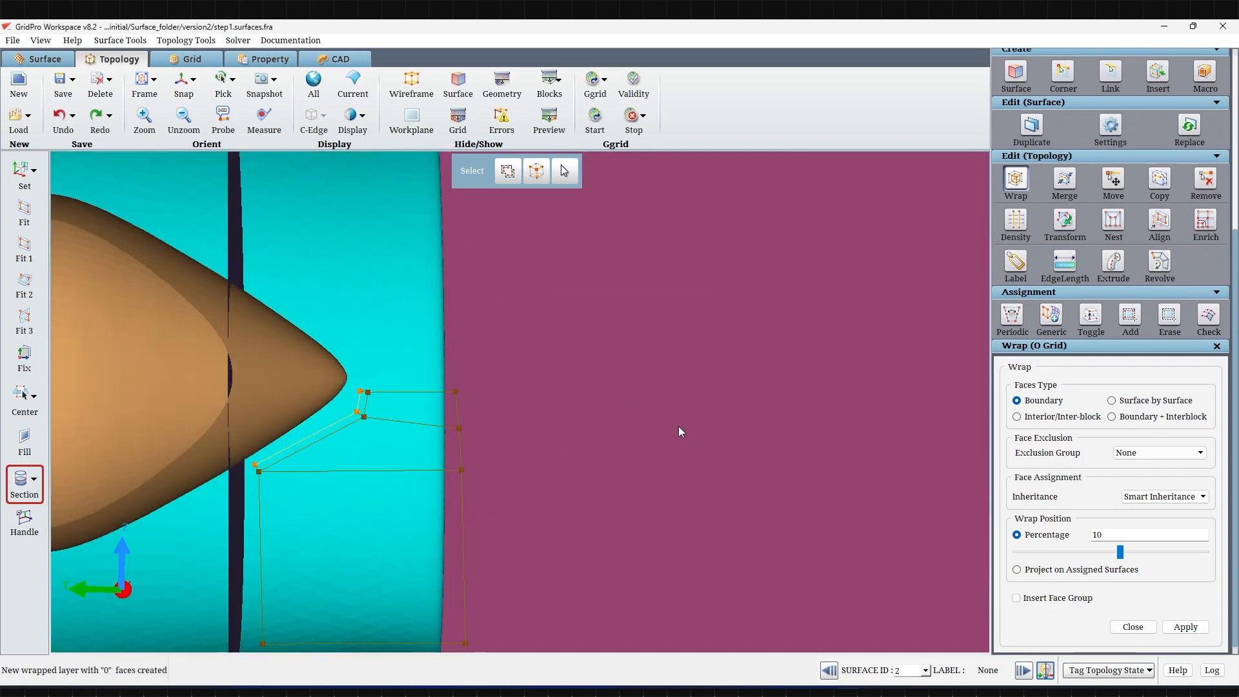
{"action": "scroll", "coordinate": [1010, 249], "scroll_direction": "up", "scroll_amount": 3}
{"action": "left_click", "coordinate": [1013, 126]}
{"action": "middle_click_drag", "start_coordinate": [257, 464], "coordinate": [338, 447]}
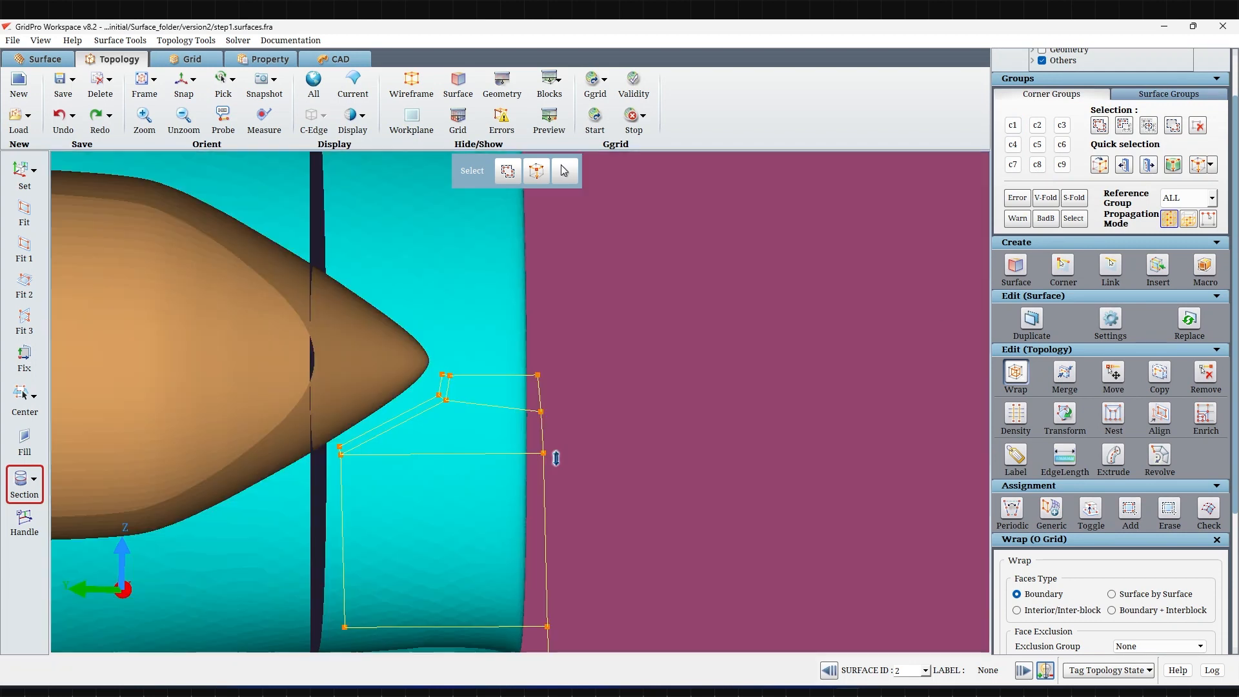
{"action": "left_click", "coordinate": [1012, 126]}
{"action": "left_click", "coordinate": [1198, 124]}
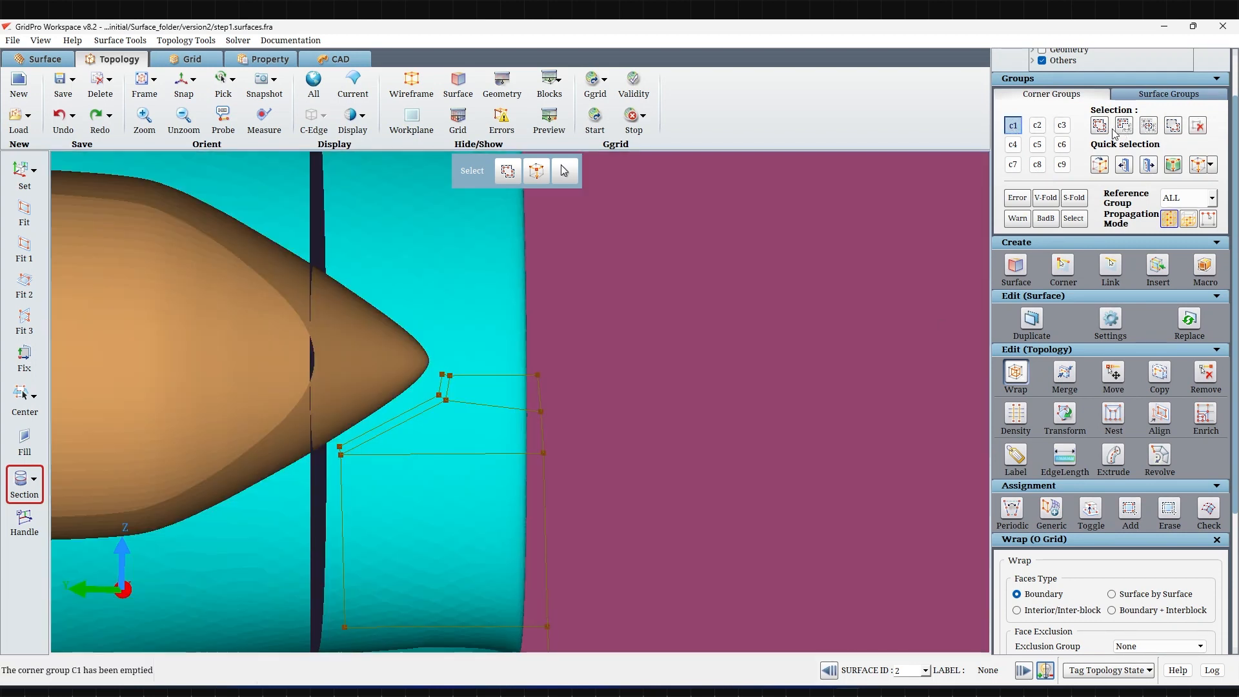
{"action": "left_click", "coordinate": [1100, 125]}
{"action": "middle_click_drag", "start_coordinate": [603, 515], "coordinate": [648, 417]}
{"action": "right_click_drag", "start_coordinate": [311, 313], "coordinate": [418, 562]}
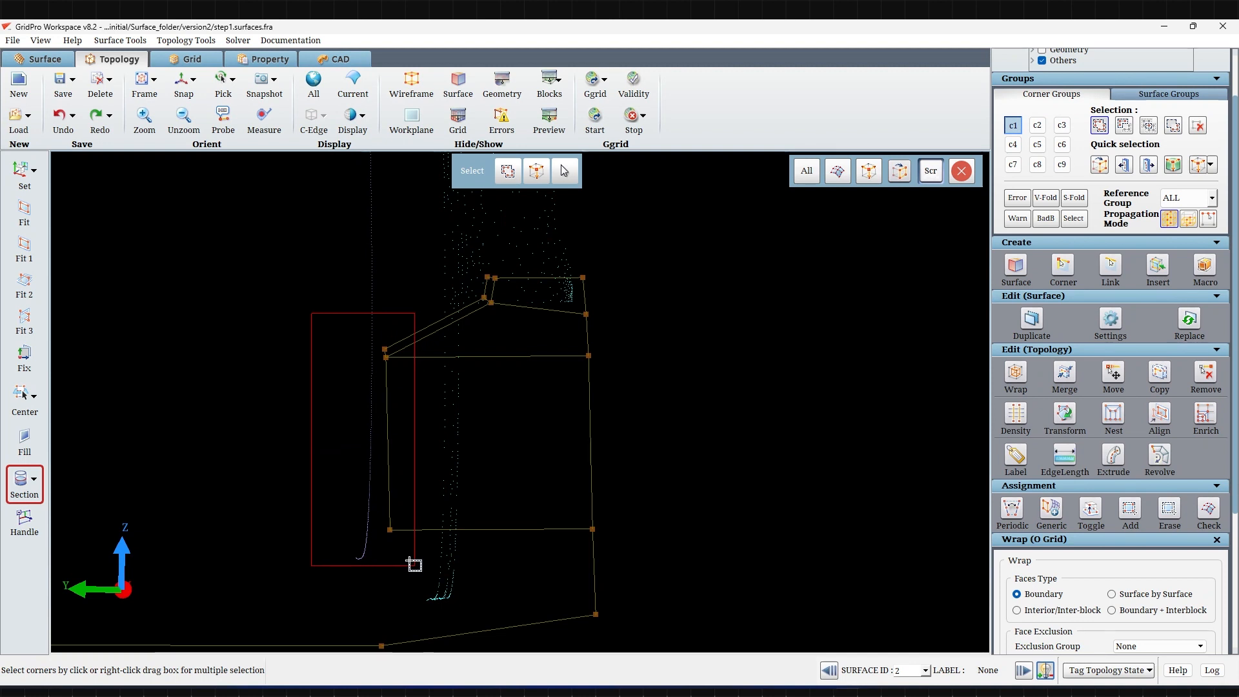
Wrap the fan-face corners with the Boundary face type and set the wrap position to 7 percent
{"action": "left_click", "coordinate": [1017, 375]}
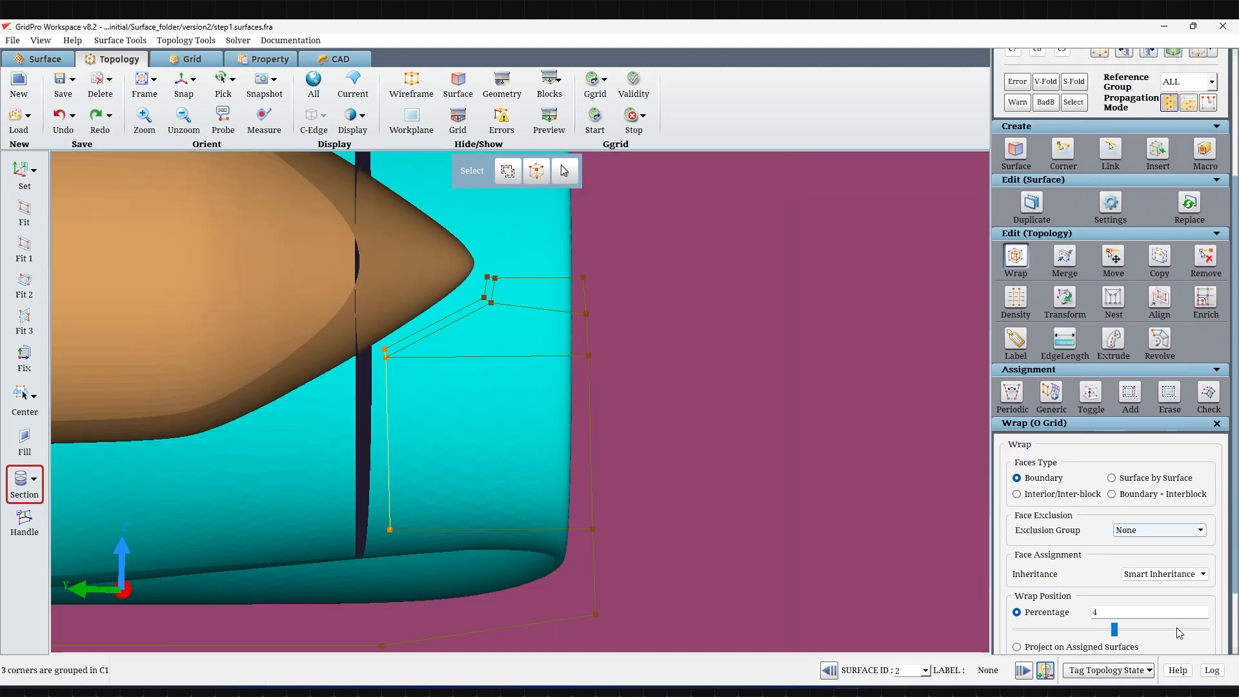
{"action": "scroll", "coordinate": [1209, 640], "scroll_direction": "down", "scroll_amount": 1}
{"action": "scroll", "coordinate": [1212, 639], "scroll_direction": "down", "scroll_amount": 1}
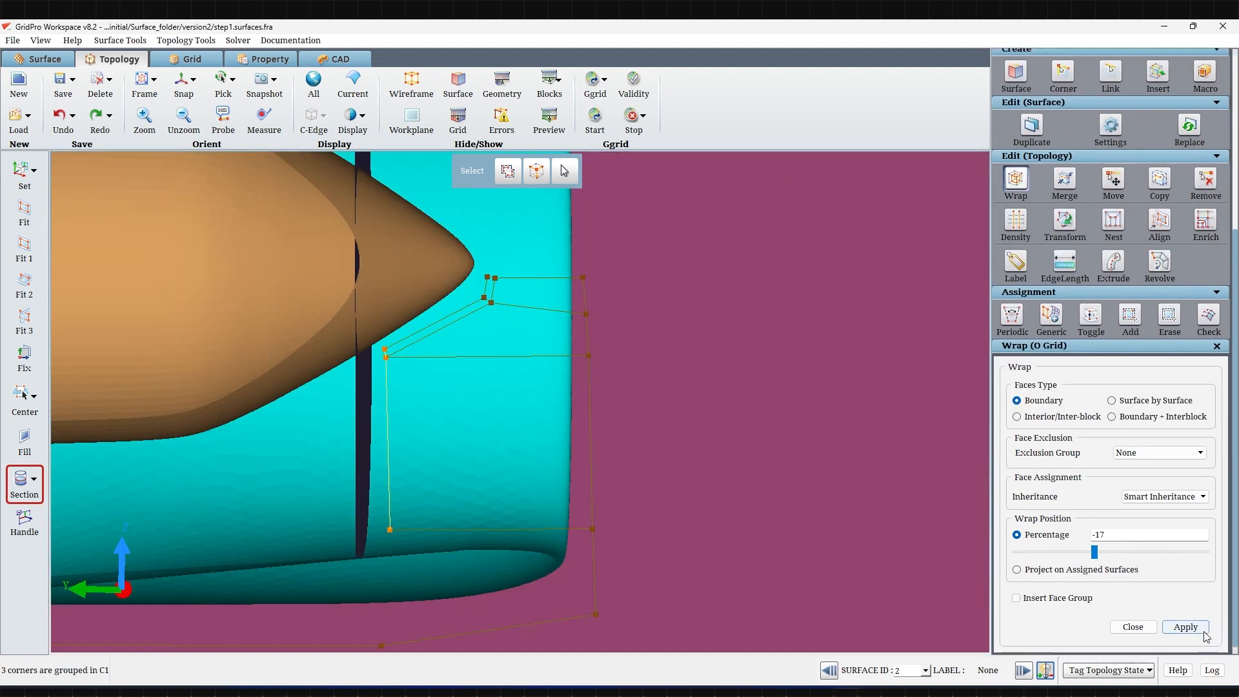
{"action": "left_click", "coordinate": [1186, 626]}
{"action": "left_click", "coordinate": [649, 359]}
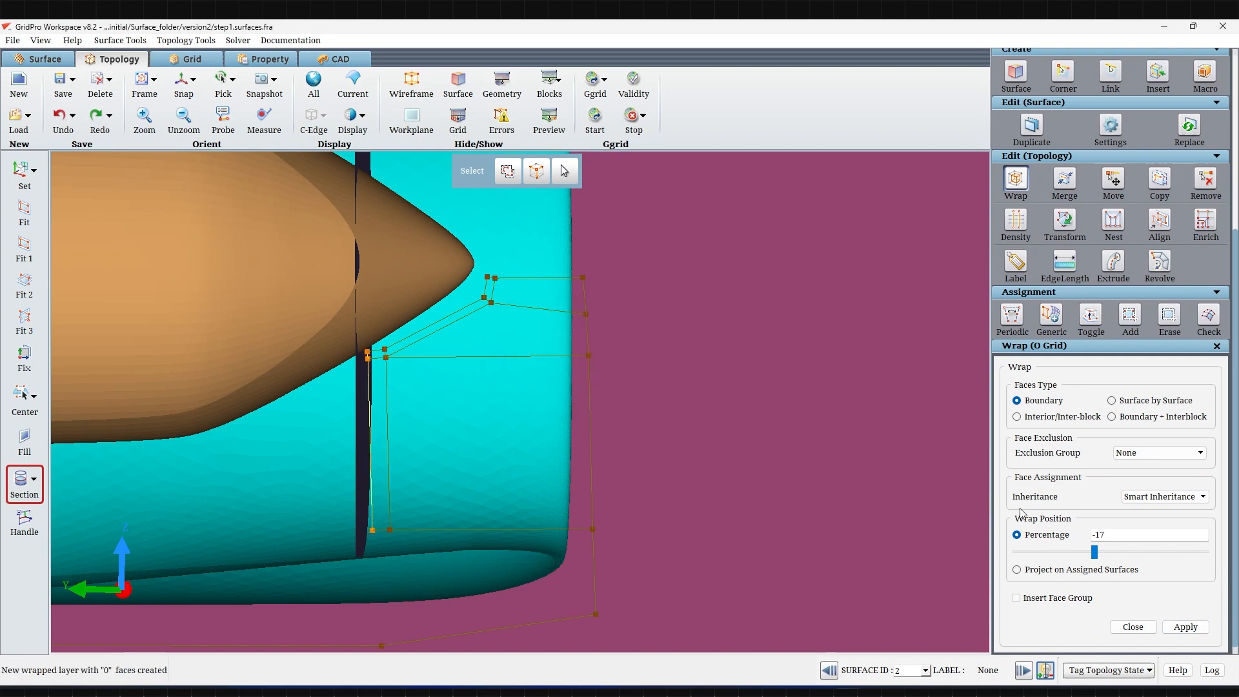
{"action": "left_click_drag", "start_coordinate": [1094, 552], "coordinate": [1121, 555]}
{"action": "middle_click_drag", "start_coordinate": [565, 454], "coordinate": [679, 420]}
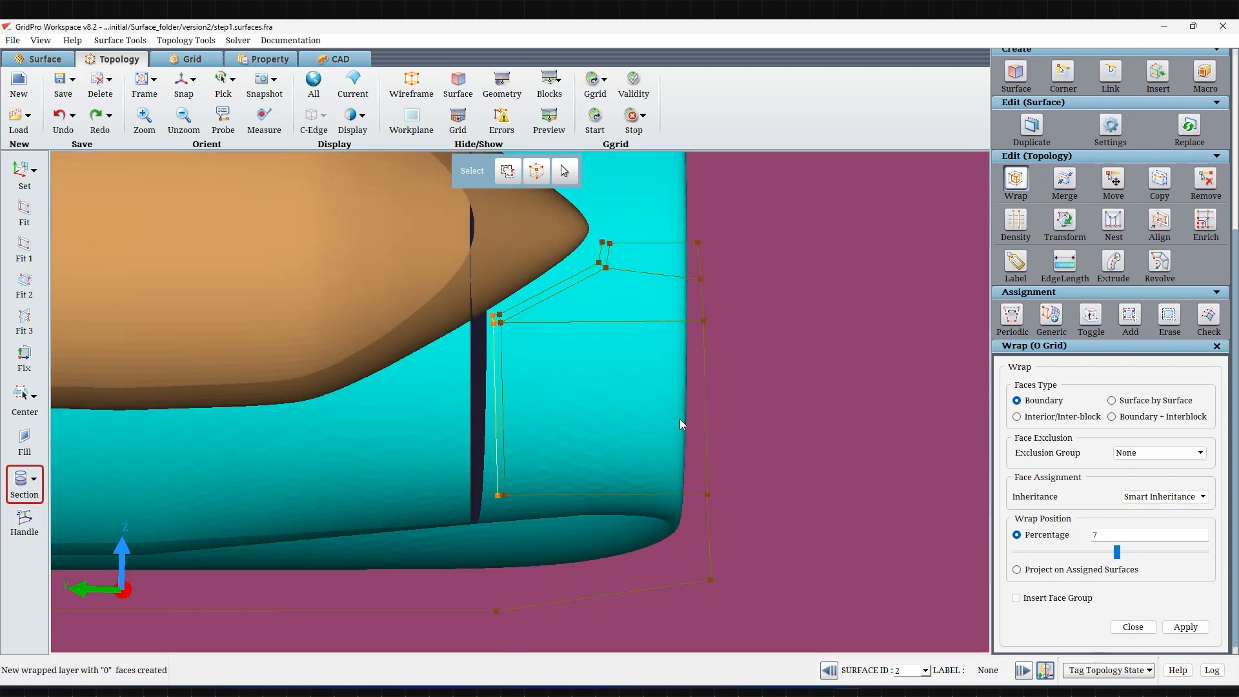
Empty corner group c1 and add the corners around the lower inlet lip and beneath the nacelle to its rear end
{"action": "scroll", "coordinate": [1137, 257], "scroll_direction": "up", "scroll_amount": 5}
{"action": "left_click", "coordinate": [1198, 125]}
{"action": "left_click", "coordinate": [1100, 125]}
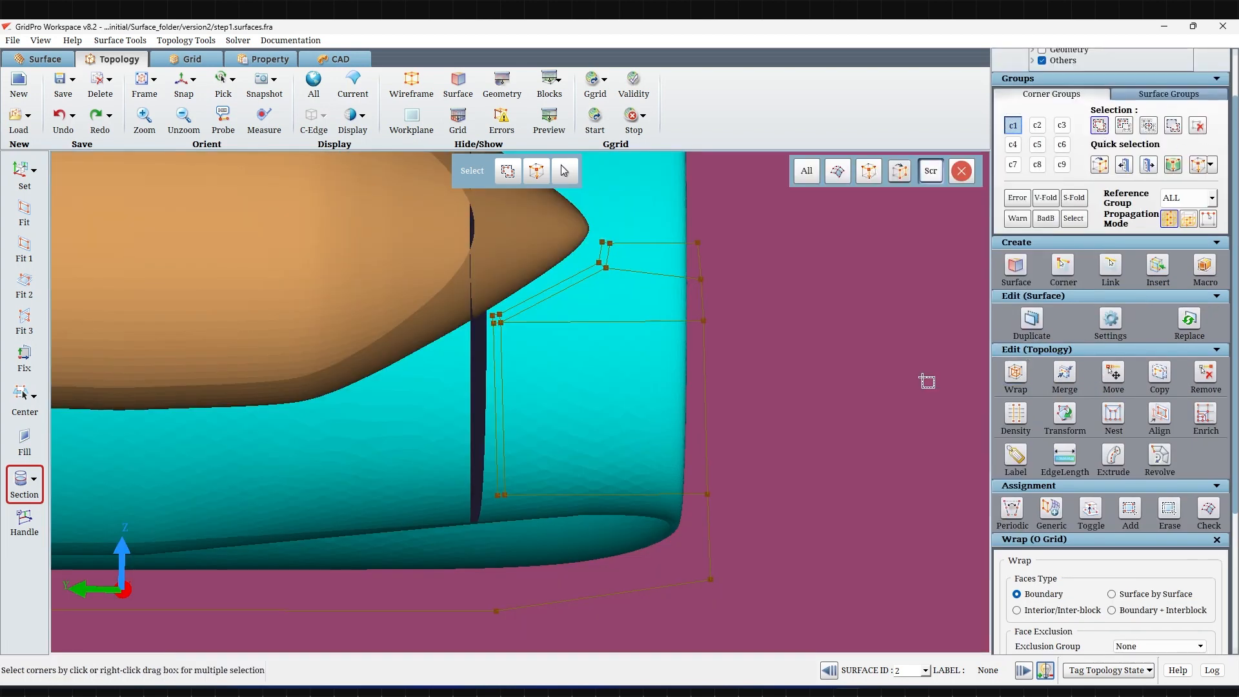
{"action": "scroll", "coordinate": [852, 481], "scroll_direction": "down", "scroll_amount": 2}
{"action": "right_click_drag", "start_coordinate": [484, 443], "coordinate": [747, 570]}
{"action": "scroll", "coordinate": [273, 485], "scroll_direction": "down", "scroll_amount": 3}
{"action": "right_click_drag", "start_coordinate": [236, 437], "coordinate": [346, 479]}
{"action": "scroll", "coordinate": [798, 540], "scroll_direction": "up", "scroll_amount": 3}
{"action": "scroll", "coordinate": [1097, 581], "scroll_direction": "down", "scroll_amount": 3}
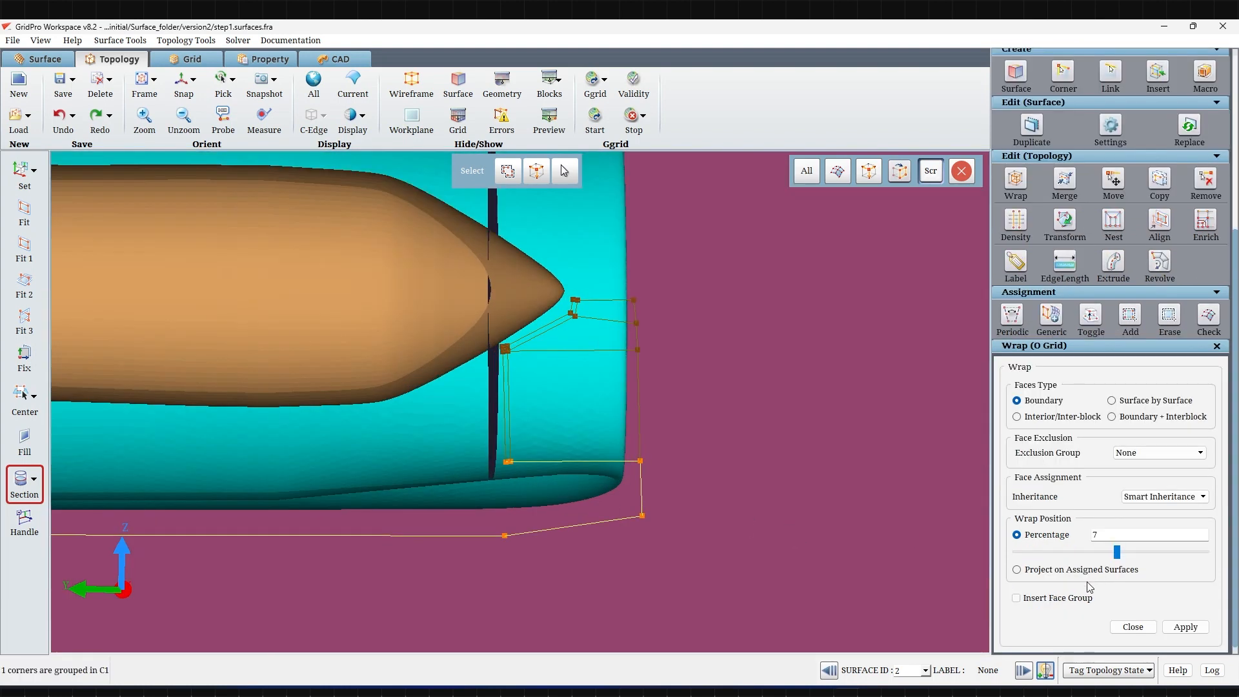
Wrap the lower lip and nacelle corners with the Boundary face type and set the wrap position to -2 percent
{"action": "left_click", "coordinate": [1185, 627]}
{"action": "left_click", "coordinate": [645, 359]}
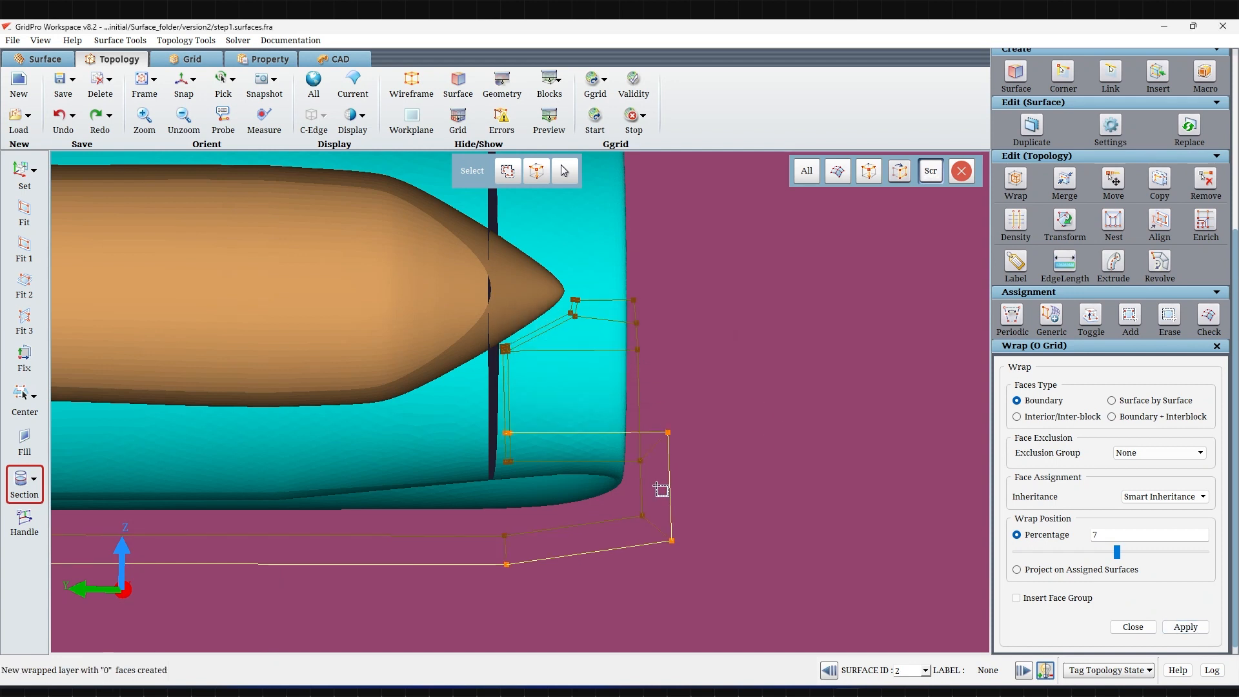
{"action": "left_click_drag", "start_coordinate": [1120, 556], "coordinate": [1109, 553]}
{"action": "scroll", "coordinate": [646, 491], "scroll_direction": "up", "scroll_amount": 6}
{"action": "scroll", "coordinate": [566, 536], "scroll_direction": "down", "scroll_amount": 2}
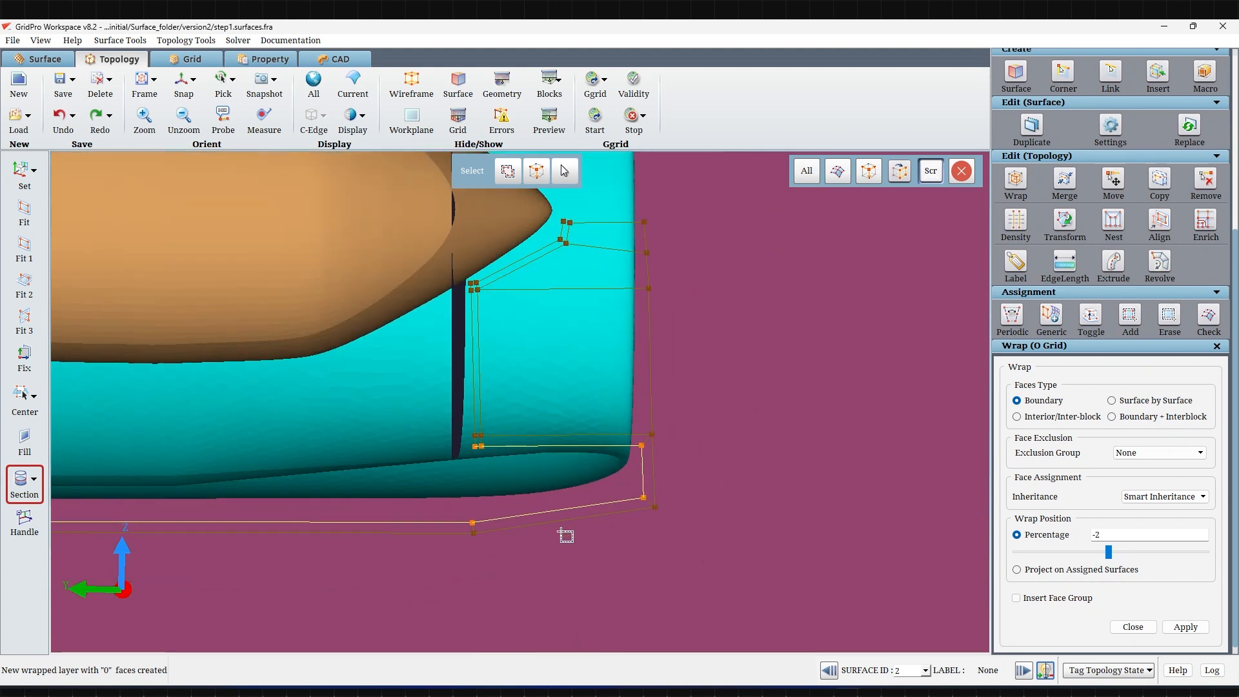
{"action": "left_click", "coordinate": [1159, 236]}
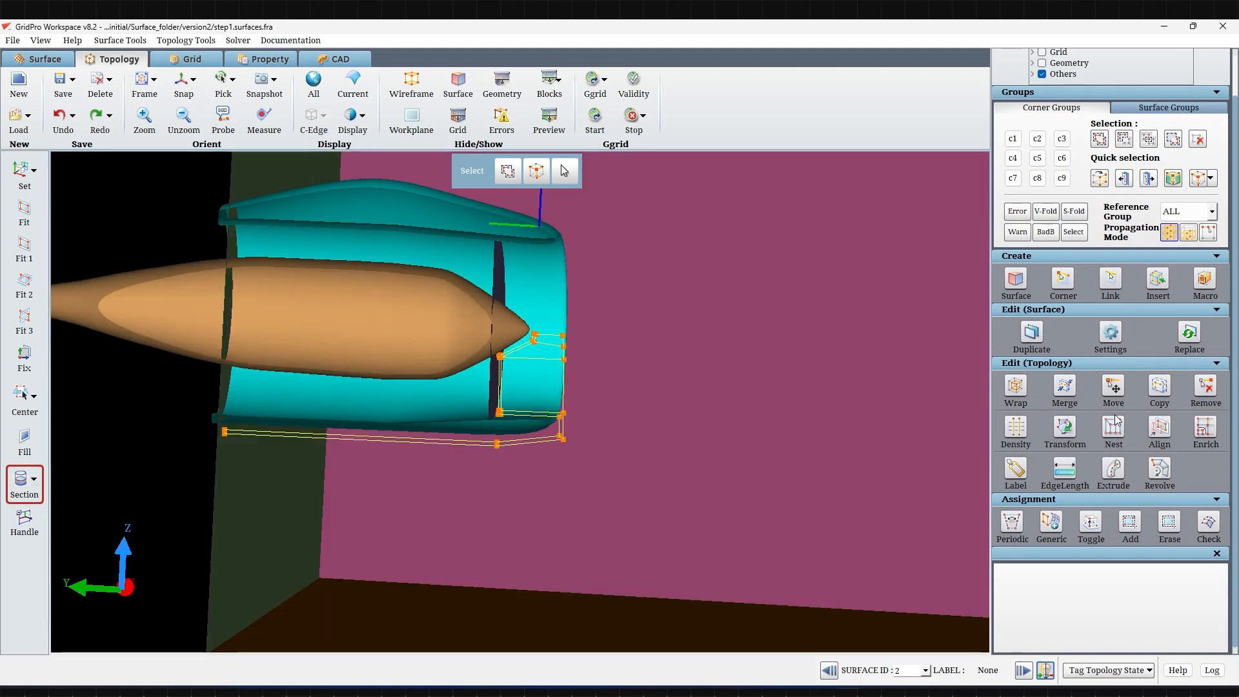
Move the uppermost corners near the spinner tip and ahead of the inlet slightly downward
{"action": "scroll", "coordinate": [850, 454], "scroll_direction": "up", "scroll_amount": 5}
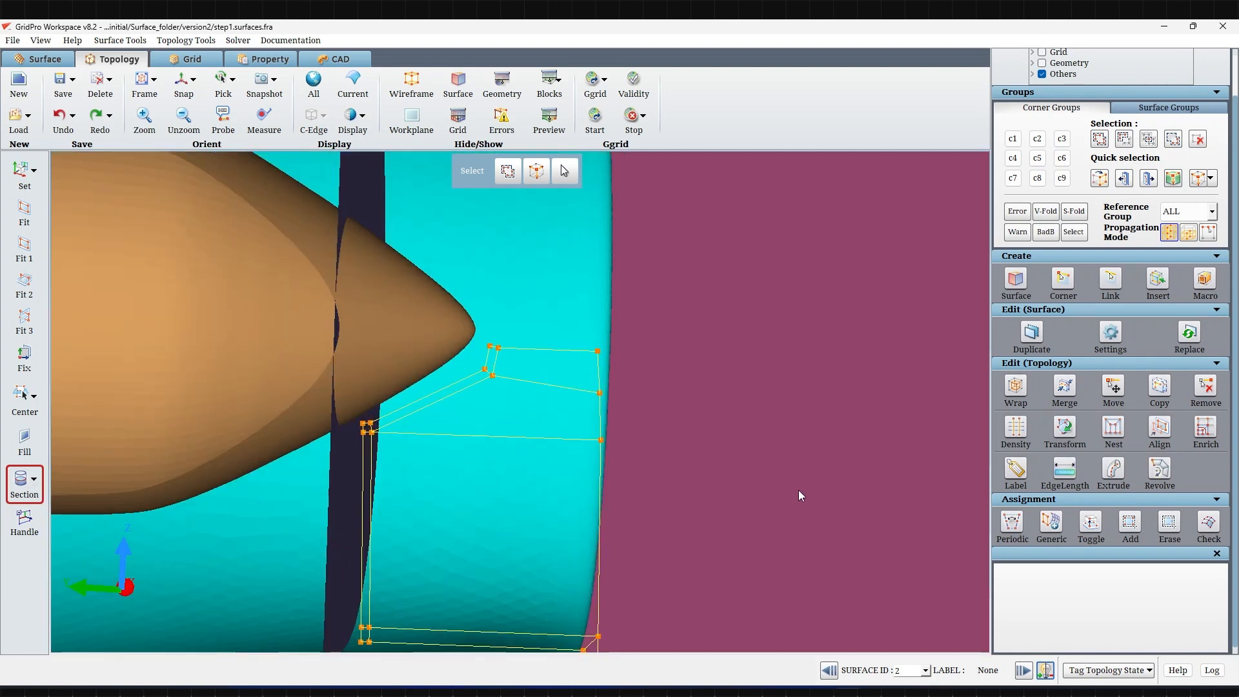
{"action": "left_click_drag", "start_coordinate": [490, 346], "coordinate": [490, 355]}
{"action": "left_click_drag", "start_coordinate": [597, 351], "coordinate": [600, 362]}
{"action": "scroll", "coordinate": [581, 374], "scroll_direction": "down", "scroll_amount": 3}
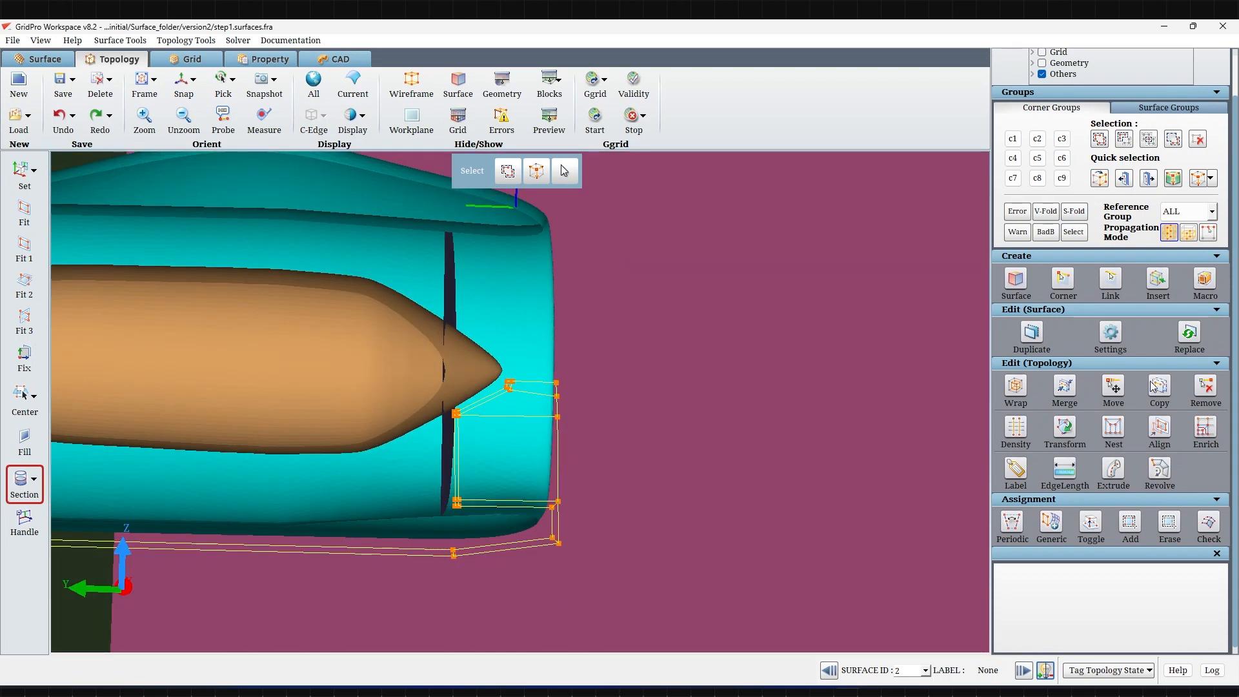
Assign the inner wrapped corners around the lower inlet lip and beneath the nacelle to the nacelle surface
{"action": "scroll", "coordinate": [467, 524], "scroll_direction": "up", "scroll_amount": 5}
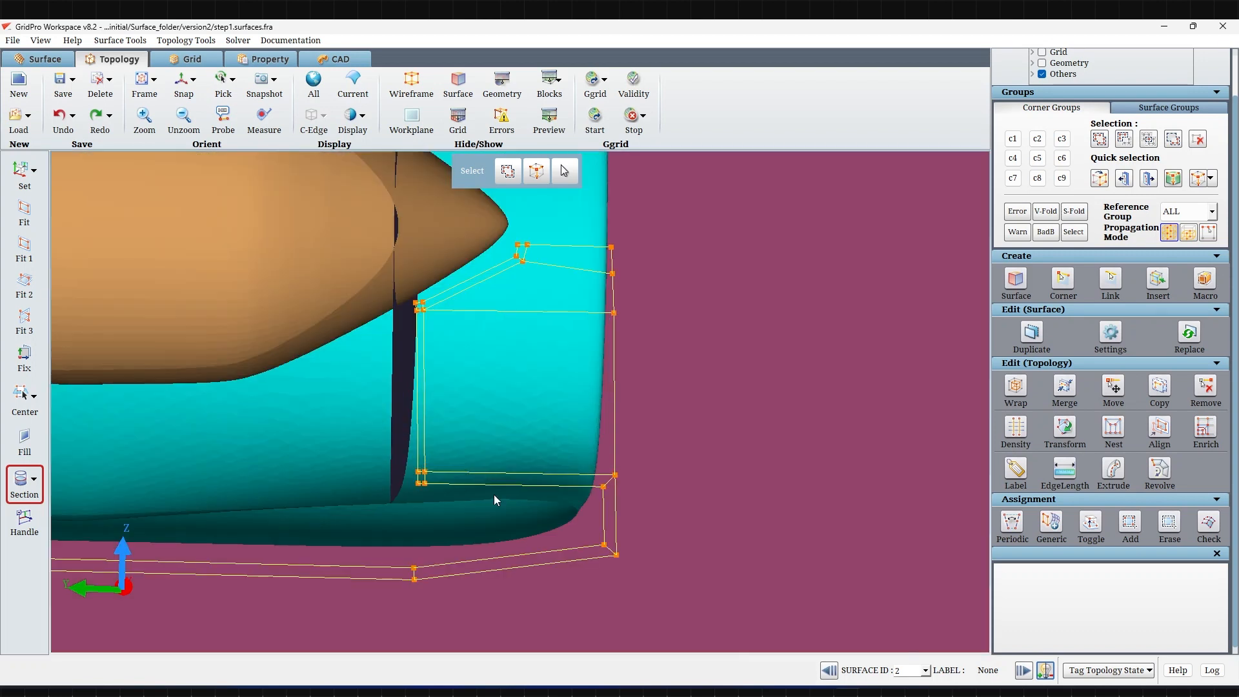
{"action": "left_click_drag", "start_coordinate": [372, 509], "coordinate": [637, 562]}
{"action": "scroll", "coordinate": [442, 629], "scroll_direction": "down", "scroll_amount": 5}
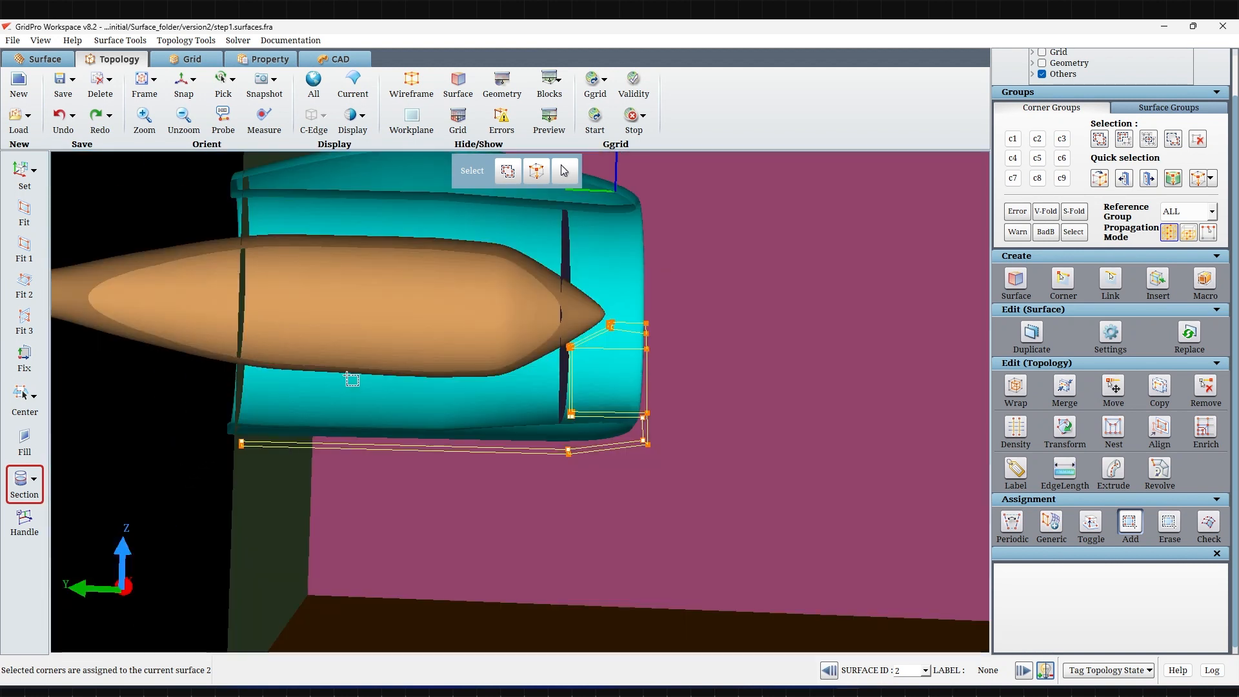
Make the fan-face surface current and assign the wrapped corners along the fan face to it
{"action": "scroll", "coordinate": [347, 393], "scroll_direction": "up", "scroll_amount": 4}
{"action": "right_click", "coordinate": [448, 444]}
{"action": "left_click", "coordinate": [471, 466]}
{"action": "scroll", "coordinate": [406, 437], "scroll_direction": "up", "scroll_amount": 4}
{"action": "left_click_drag", "start_coordinate": [359, 353], "coordinate": [408, 630]}
{"action": "scroll", "coordinate": [482, 316], "scroll_direction": "down", "scroll_amount": 3}
Make the spinner body surface current and assign the wrapped corners along the spinner nose to it
{"action": "scroll", "coordinate": [468, 313], "scroll_direction": "up", "scroll_amount": 2}
{"action": "right_click", "coordinate": [447, 306]}
{"action": "left_click", "coordinate": [470, 328]}
{"action": "scroll", "coordinate": [448, 372], "scroll_direction": "up", "scroll_amount": 2}
{"action": "left_click_drag", "start_coordinate": [352, 354], "coordinate": [391, 385]}
{"action": "left_click_drag", "start_coordinate": [518, 270], "coordinate": [534, 314]}
{"action": "scroll", "coordinate": [561, 420], "scroll_direction": "down", "scroll_amount": 6}
Make the downstream boundary surface behind the nacelle current and assign the aft-end corners to it
{"action": "scroll", "coordinate": [607, 396], "scroll_direction": "down", "scroll_amount": 3}
{"action": "middle_click_drag", "start_coordinate": [194, 504], "coordinate": [420, 421]}
{"action": "scroll", "coordinate": [202, 545], "scroll_direction": "up", "scroll_amount": 3}
{"action": "right_click", "coordinate": [371, 459]}
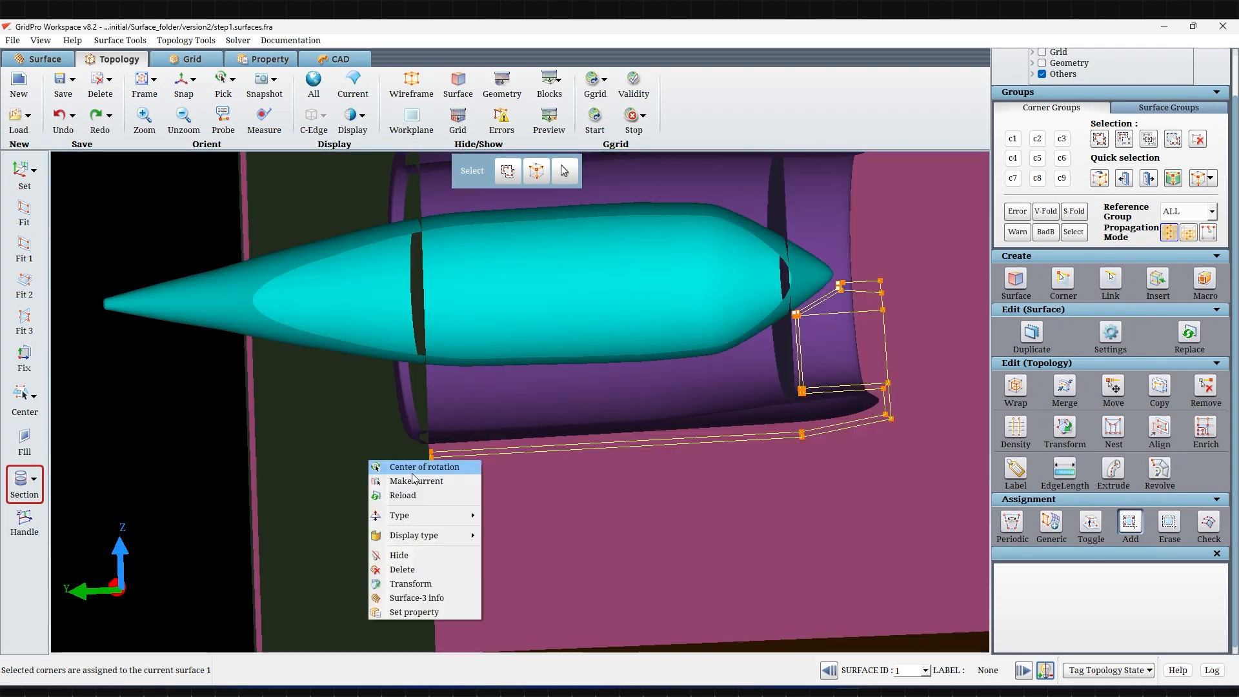
{"action": "left_click", "coordinate": [413, 465]}
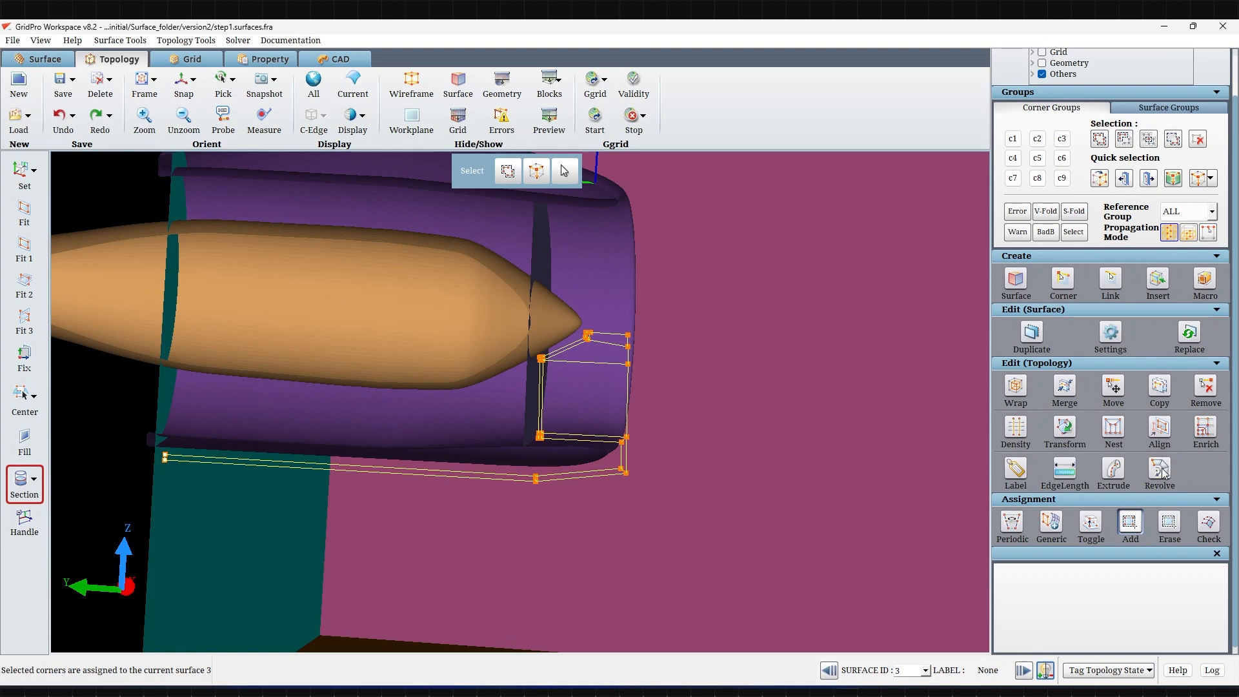
Start a Revolve of the topology with rotation type Circular with Core and input group ALL
{"action": "left_click", "coordinate": [1160, 439]}
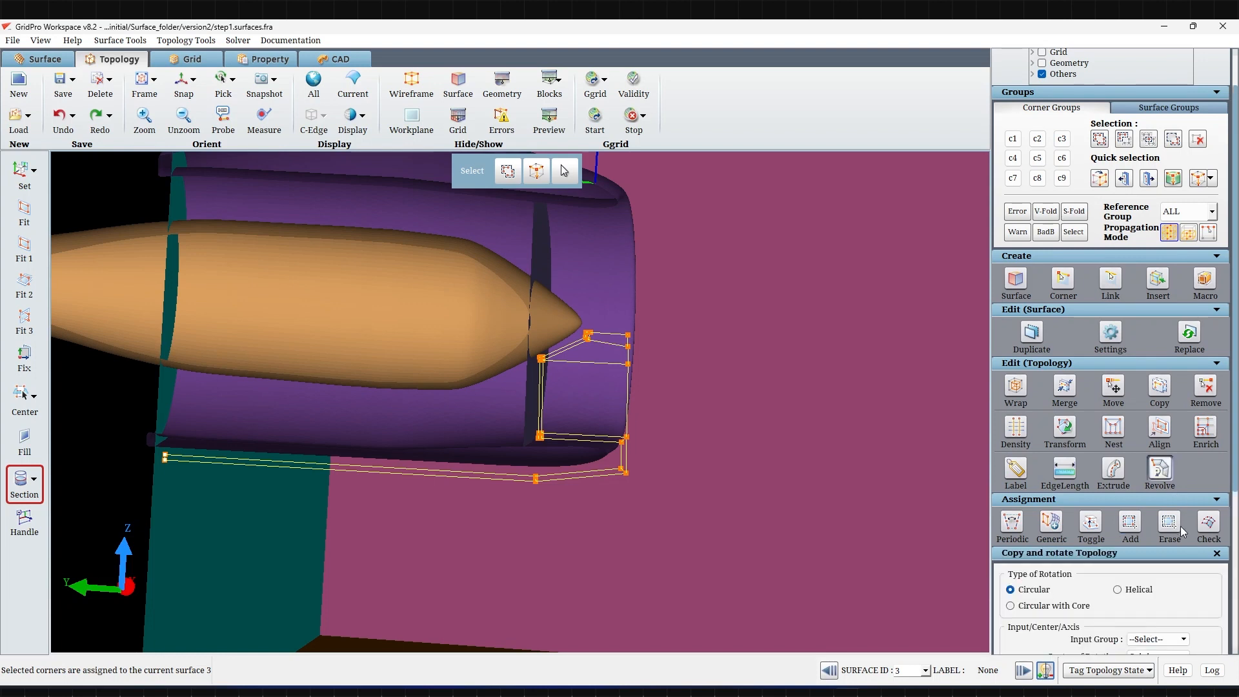
{"action": "scroll", "coordinate": [1185, 526], "scroll_direction": "down", "scroll_amount": 1}
{"action": "left_click", "coordinate": [1073, 568]}
{"action": "scroll", "coordinate": [1073, 569], "scroll_direction": "down", "scroll_amount": 5}
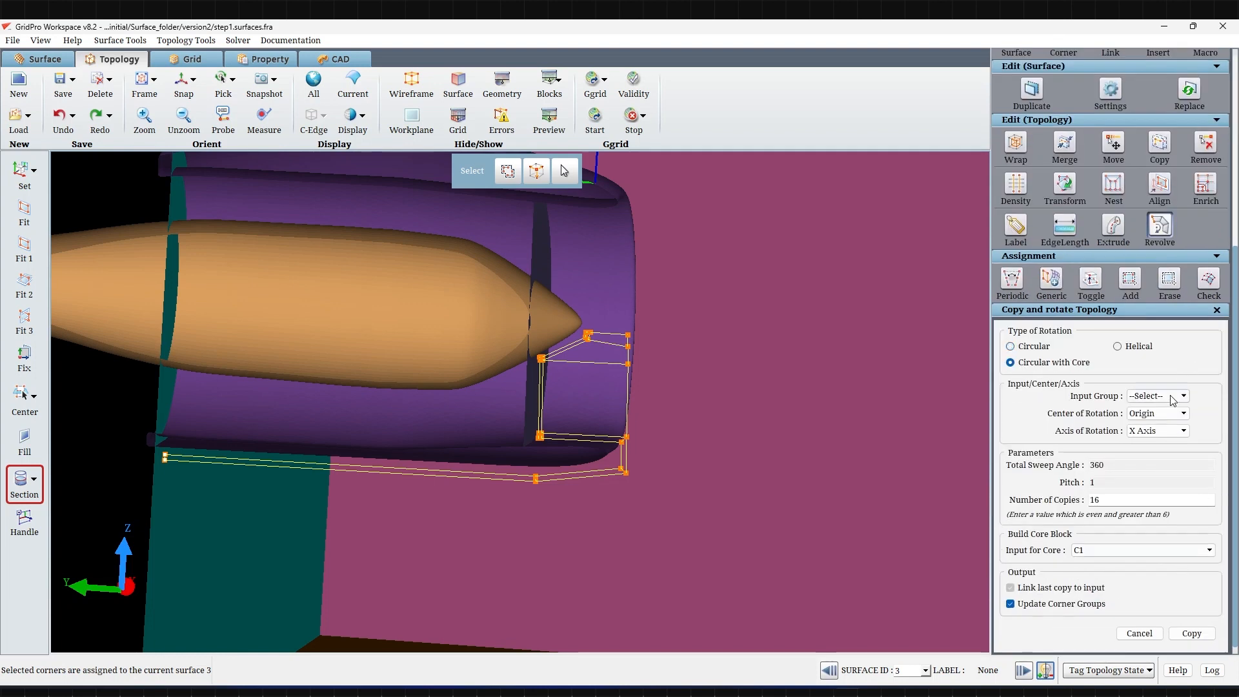
{"action": "left_click", "coordinate": [1144, 397]}
{"action": "left_click", "coordinate": [1152, 408]}
Group the three uppermost corners ahead of the spinner tip into corner group C2
{"action": "scroll", "coordinate": [1044, 122], "scroll_direction": "up", "scroll_amount": 6}
{"action": "left_click", "coordinate": [1041, 126]}
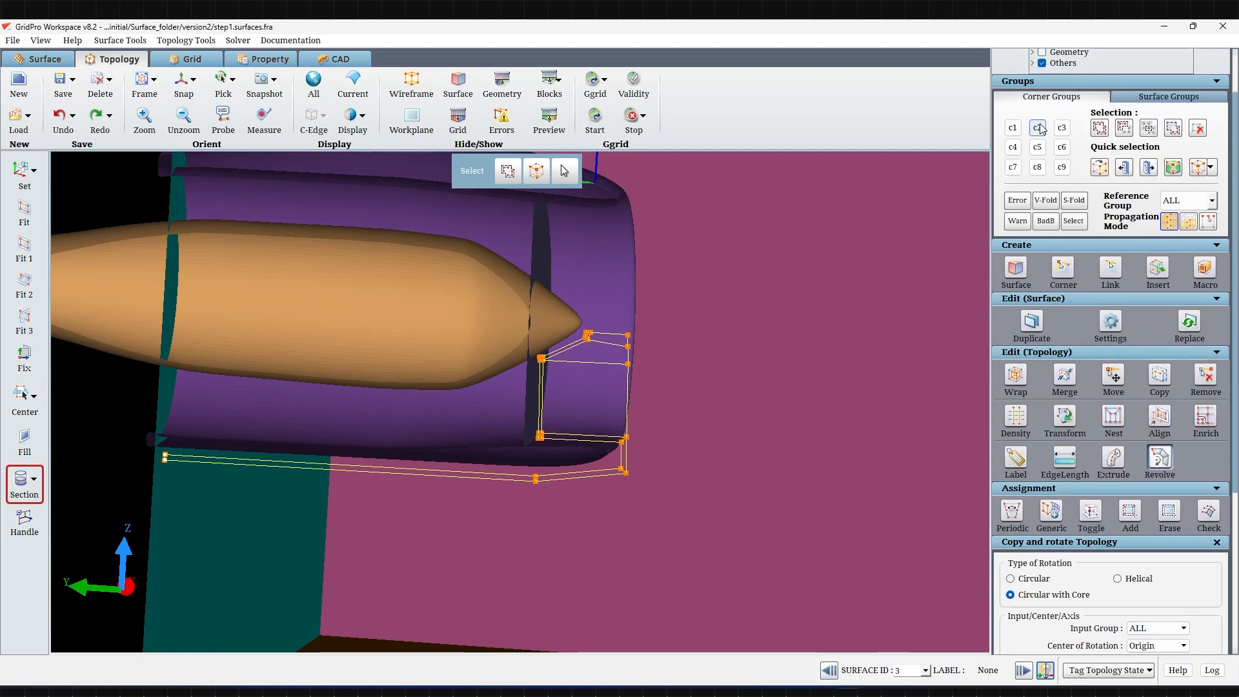
{"action": "left_click", "coordinate": [1100, 127]}
{"action": "scroll", "coordinate": [371, 406], "scroll_direction": "up", "scroll_amount": 5}
{"action": "mouse_move", "coordinate": [95, 343]}
{"action": "right_mouse_down"}
{"action": "mouse_move", "coordinate": [346, 418]}
{"action": "mouse_move", "coordinate": [332, 408]}
{"action": "right_mouse_up"}
{"action": "middle_click_drag", "start_coordinate": [314, 467], "coordinate": [767, 465]}
{"action": "scroll", "coordinate": [767, 466], "scroll_direction": "down", "scroll_amount": 5}
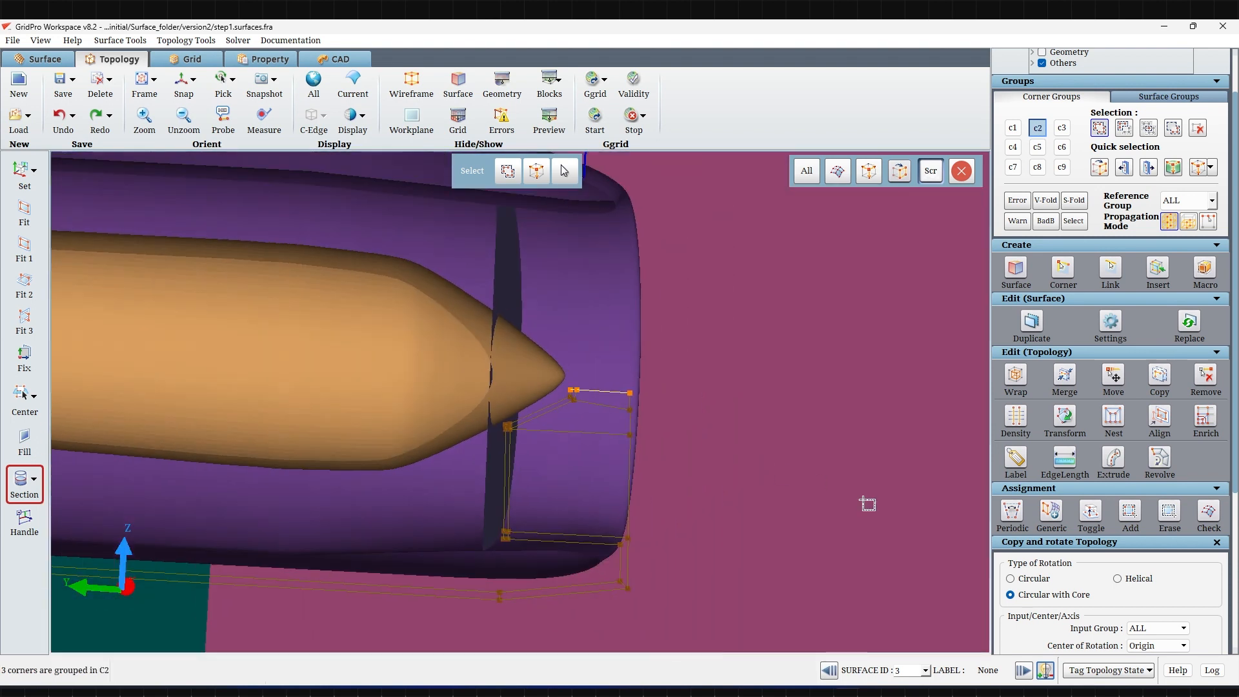
Define the revolve's center of rotation as 0.0, -185, 0.0 and set its axis to the Y Axis
{"action": "scroll", "coordinate": [1089, 630], "scroll_direction": "down", "scroll_amount": 5}
{"action": "left_click", "coordinate": [1157, 452]}
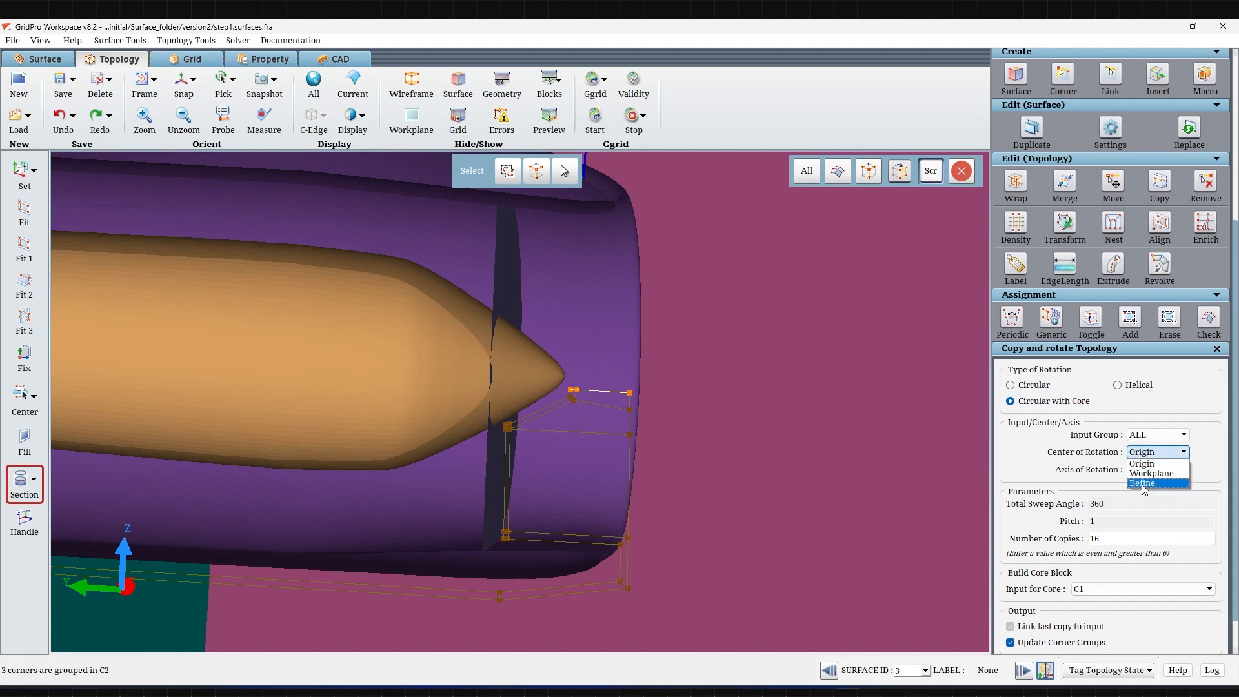
{"action": "left_click", "coordinate": [1145, 483]}
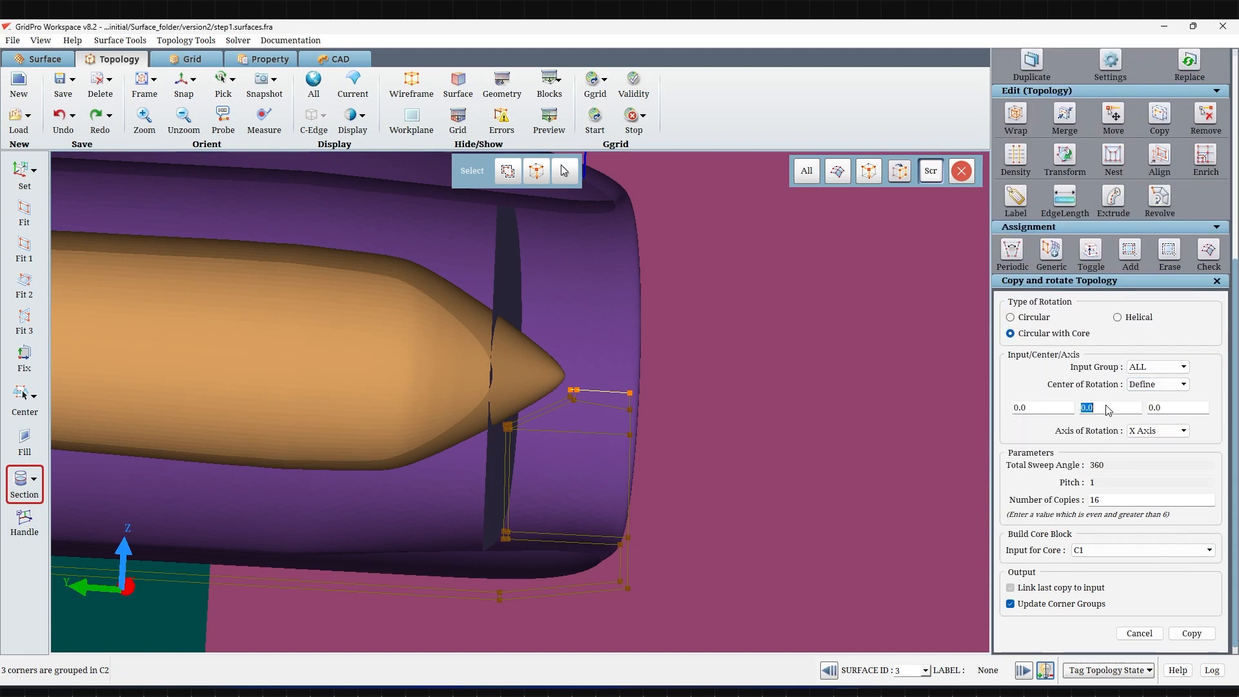
{"action": "type", "text": "-185"}
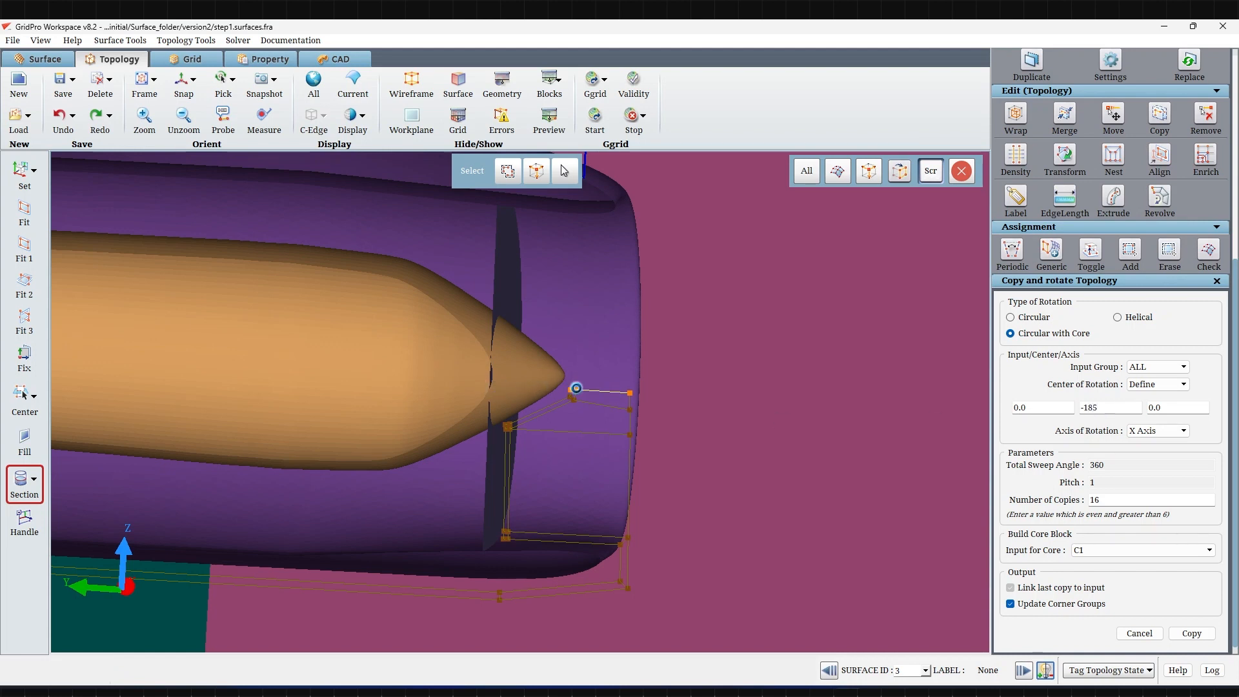
{"action": "mouse_move", "coordinate": [571, 389]}
{"action": "key", "text": "Escape"}
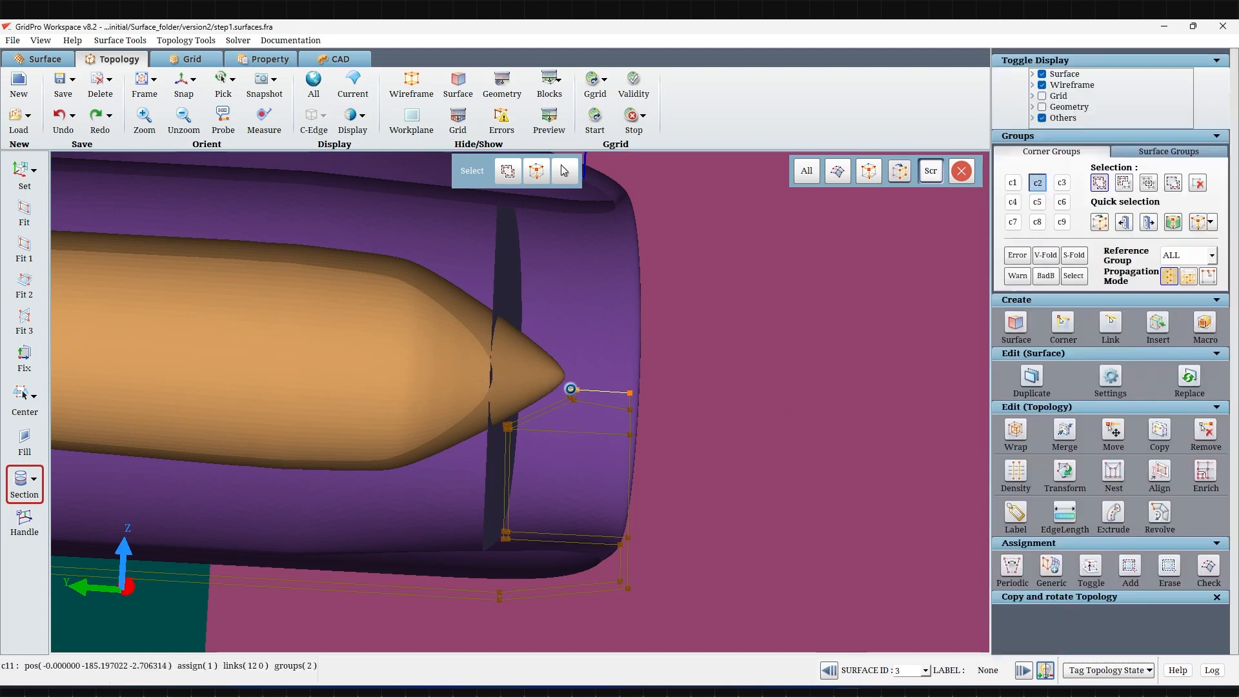
{"action": "left_click", "coordinate": [1161, 514]}
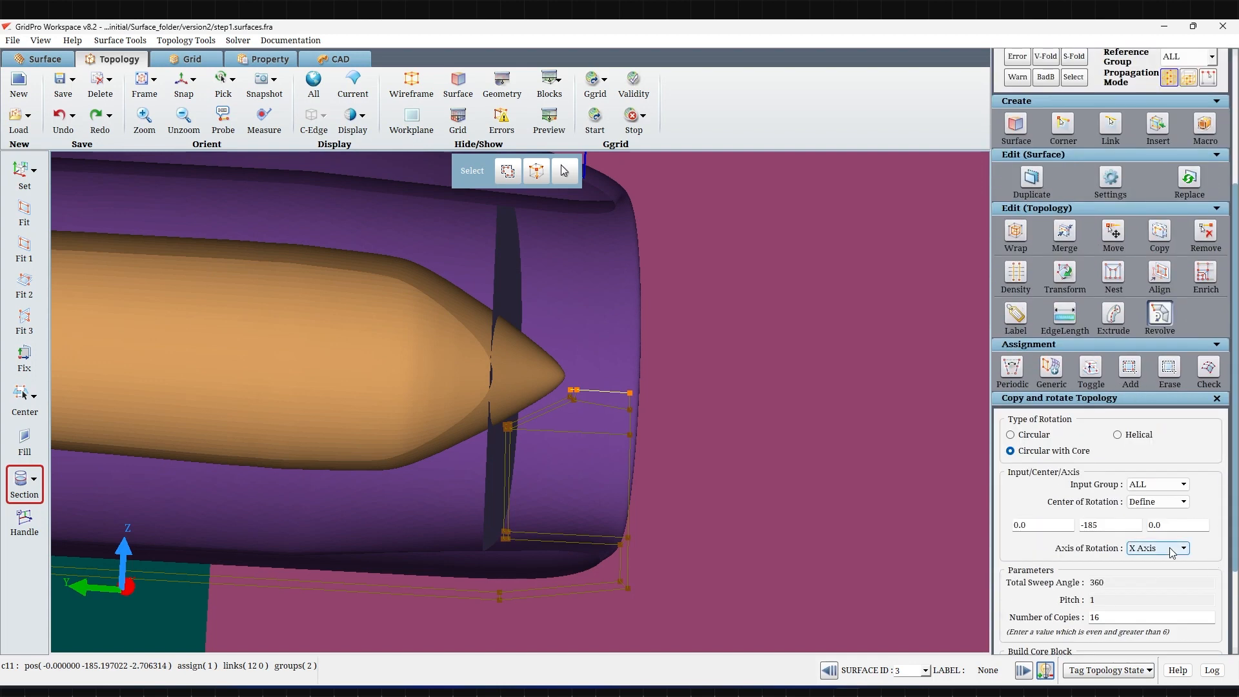
{"action": "left_click", "coordinate": [1171, 550]}
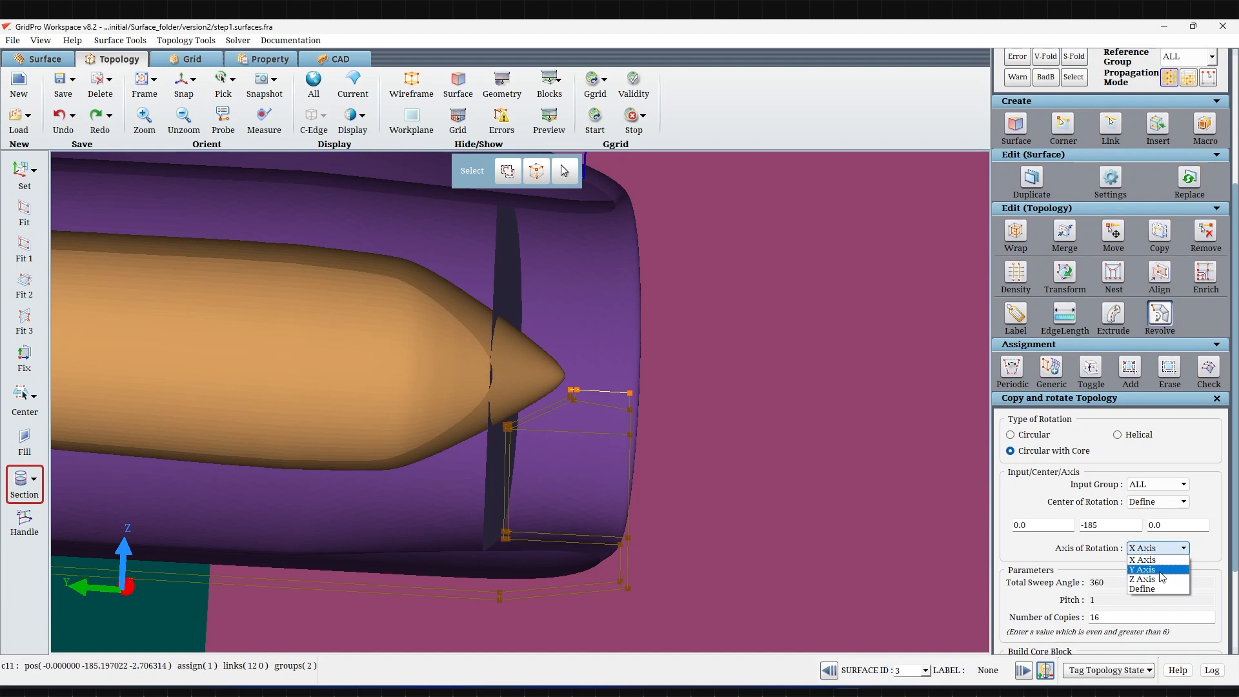
{"action": "left_click", "coordinate": [1160, 571]}
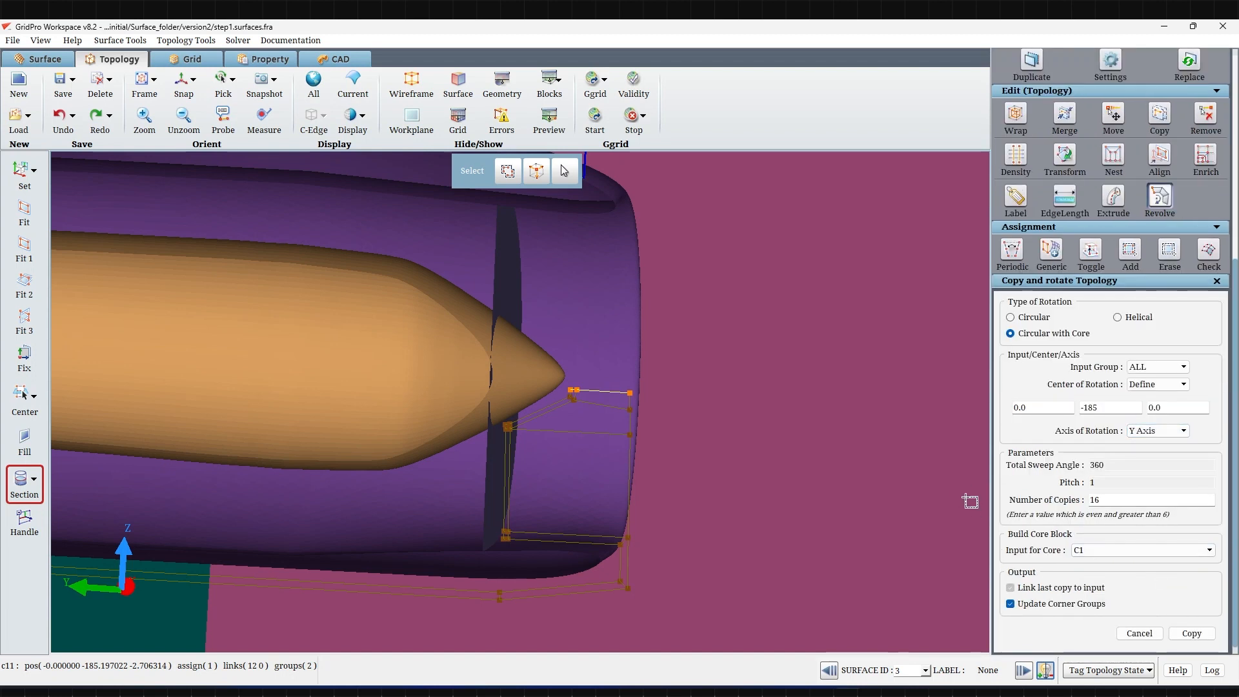
Use C2 as the core input, set 8 copies, and create the revolved topology
{"action": "left_click", "coordinate": [1114, 553]}
{"action": "left_click", "coordinate": [1109, 578]}
{"action": "scroll", "coordinate": [1085, 237], "scroll_direction": "up", "scroll_amount": 7}
{"action": "scroll", "coordinate": [1121, 337], "scroll_direction": "down", "scroll_amount": 6}
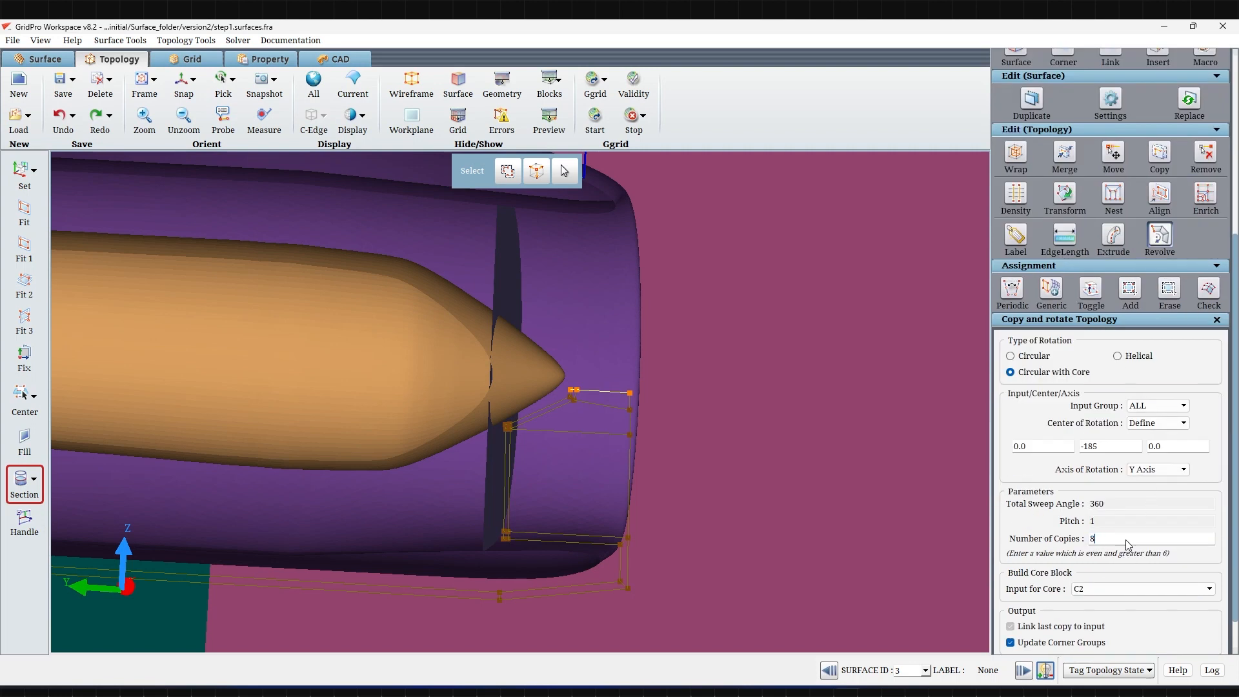
{"action": "scroll", "coordinate": [1017, 568], "scroll_direction": "down", "scroll_amount": 1}
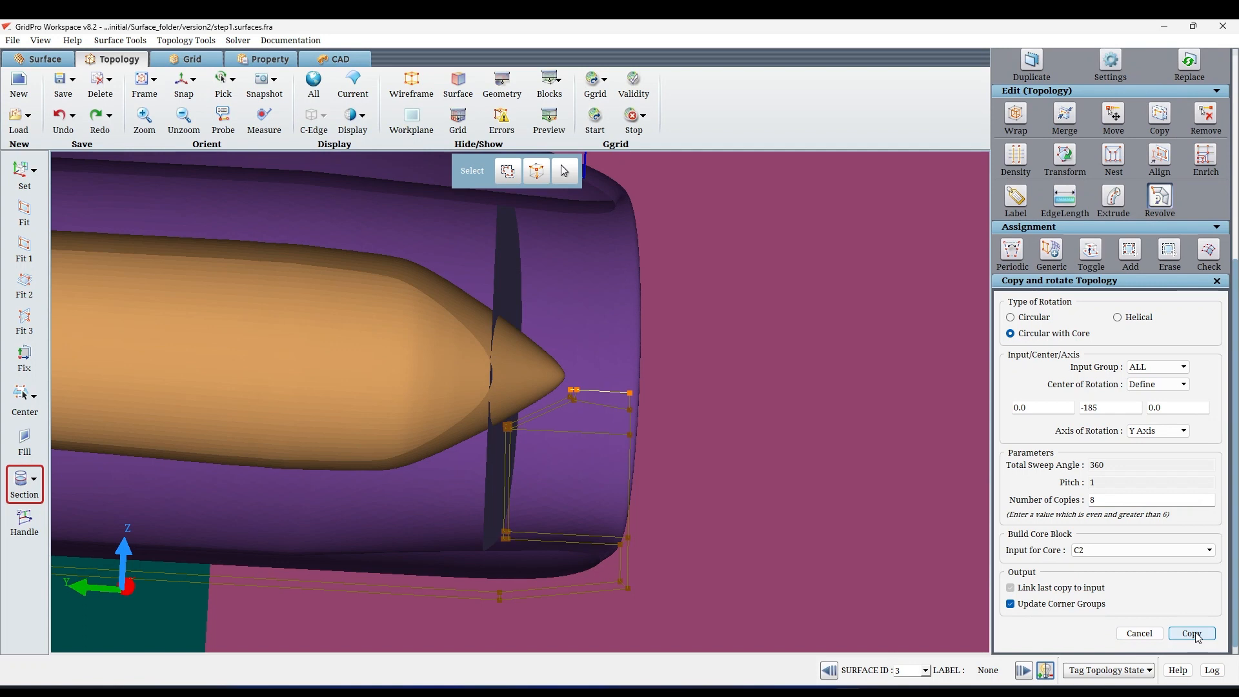
{"action": "scroll", "coordinate": [612, 496], "scroll_direction": "down", "scroll_amount": 4}
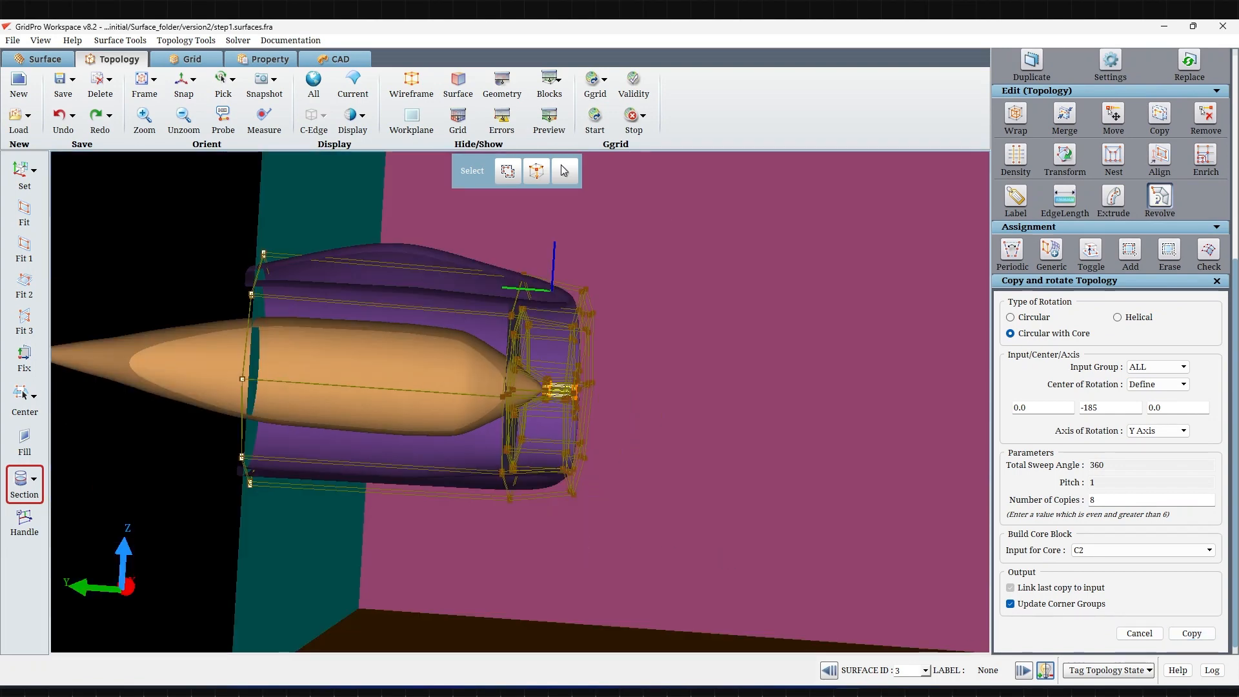
Examine the revolved wireframe and its core blocks around the spinner tip and nacelle inlet
{"action": "middle_click_drag", "start_coordinate": [821, 366], "coordinate": [824, 427]}
{"action": "scroll", "coordinate": [824, 427], "scroll_direction": "up", "scroll_amount": 5}
{"action": "scroll", "coordinate": [576, 498], "scroll_direction": "up", "scroll_amount": 8}
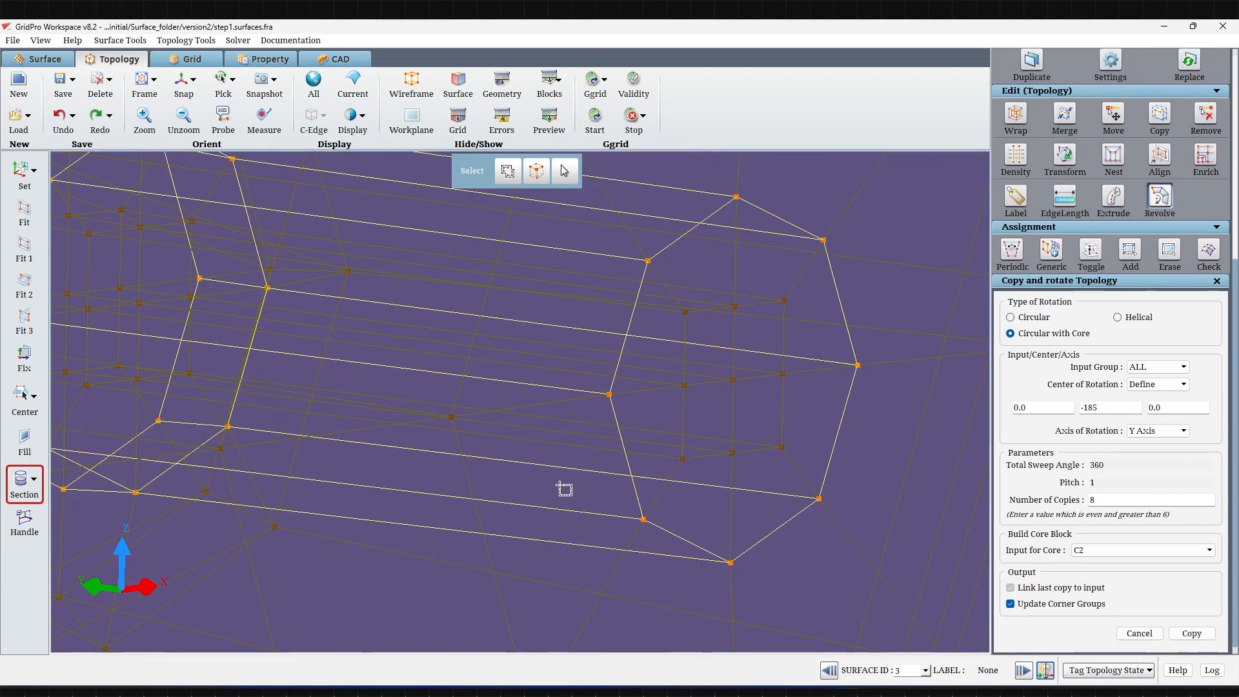
{"action": "scroll", "coordinate": [500, 511], "scroll_direction": "up", "scroll_amount": 5}
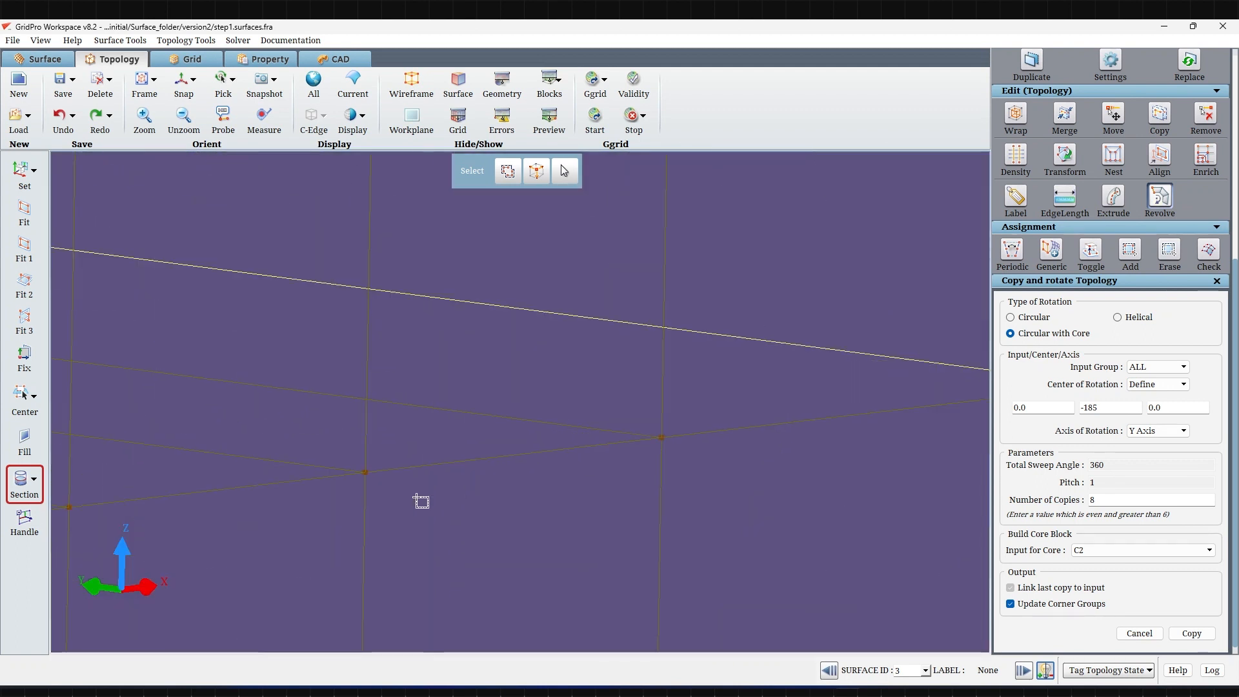
{"action": "scroll", "coordinate": [387, 478], "scroll_direction": "down", "scroll_amount": 12}
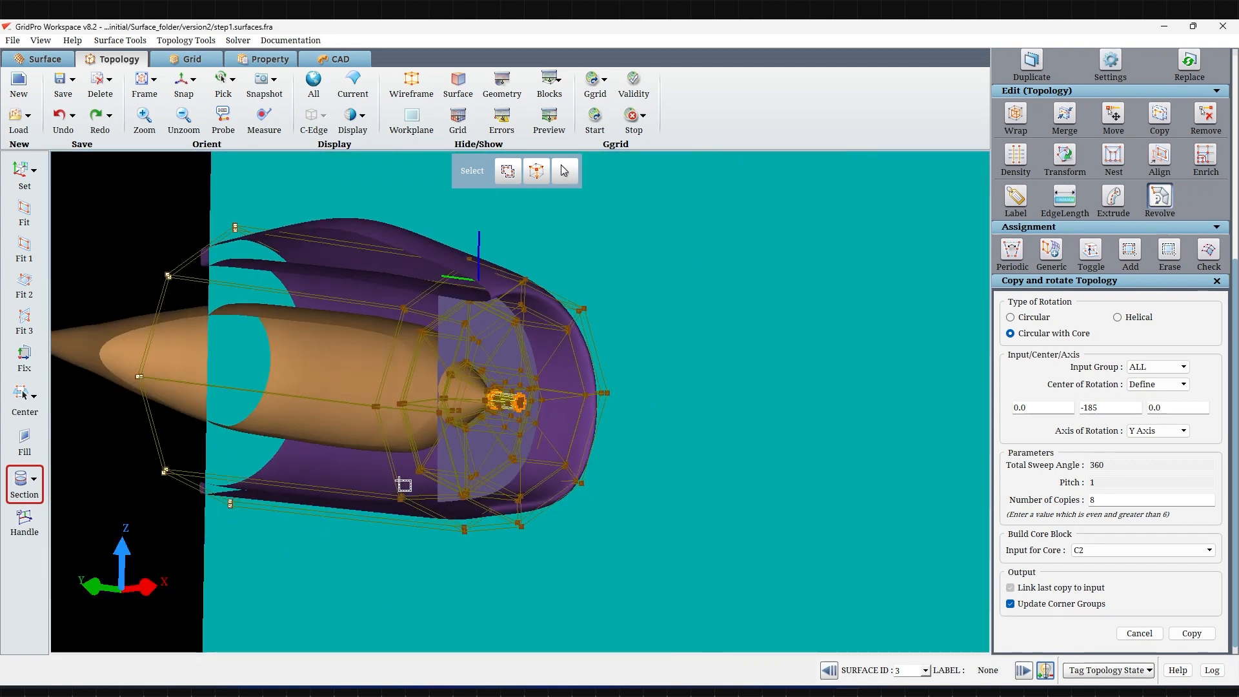
{"action": "left_click_drag", "start_coordinate": [404, 484], "coordinate": [574, 497]}
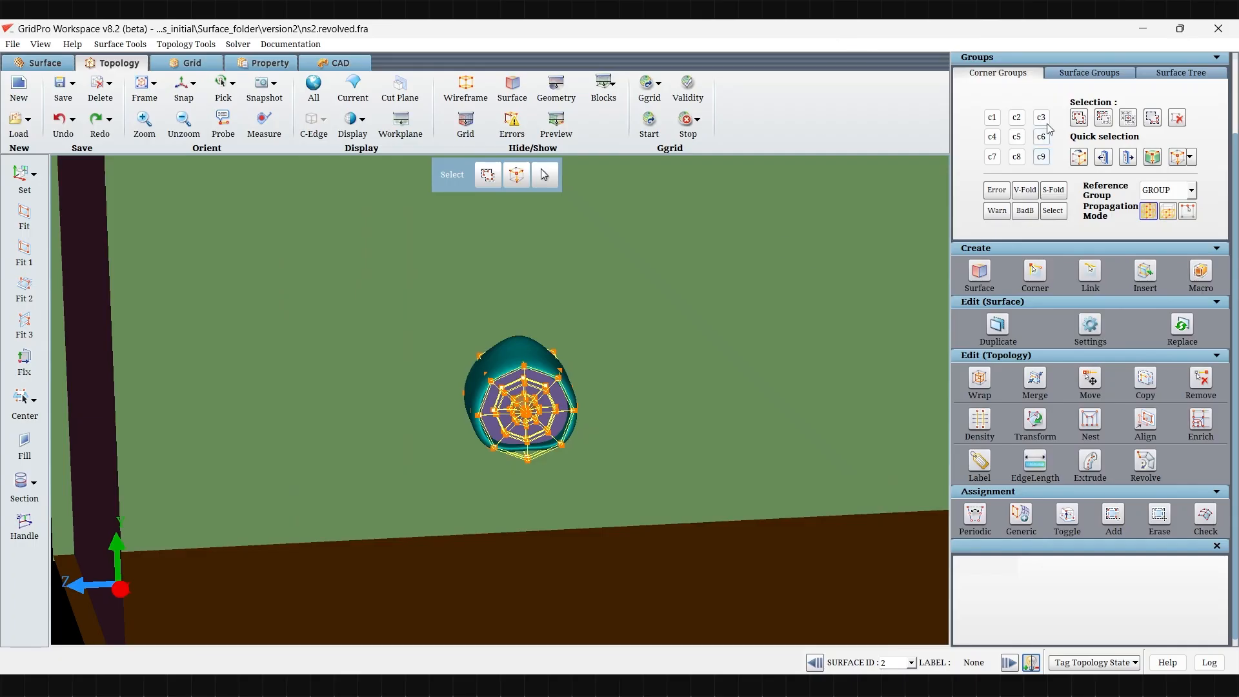
Load the outer nacelle corners of group C3 and isolate those along the nacelle's underside in group C4
{"action": "key", "text": "3"}
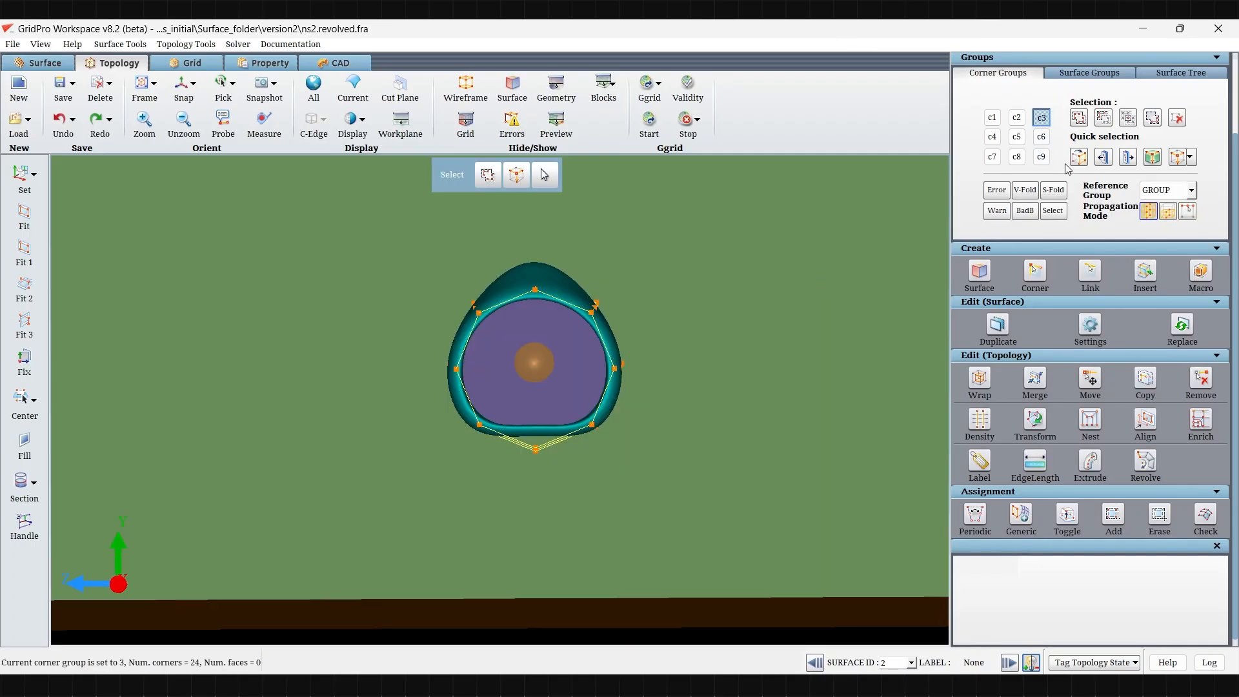
{"action": "left_click", "coordinate": [1135, 120]}
{"action": "left_click", "coordinate": [1126, 121]}
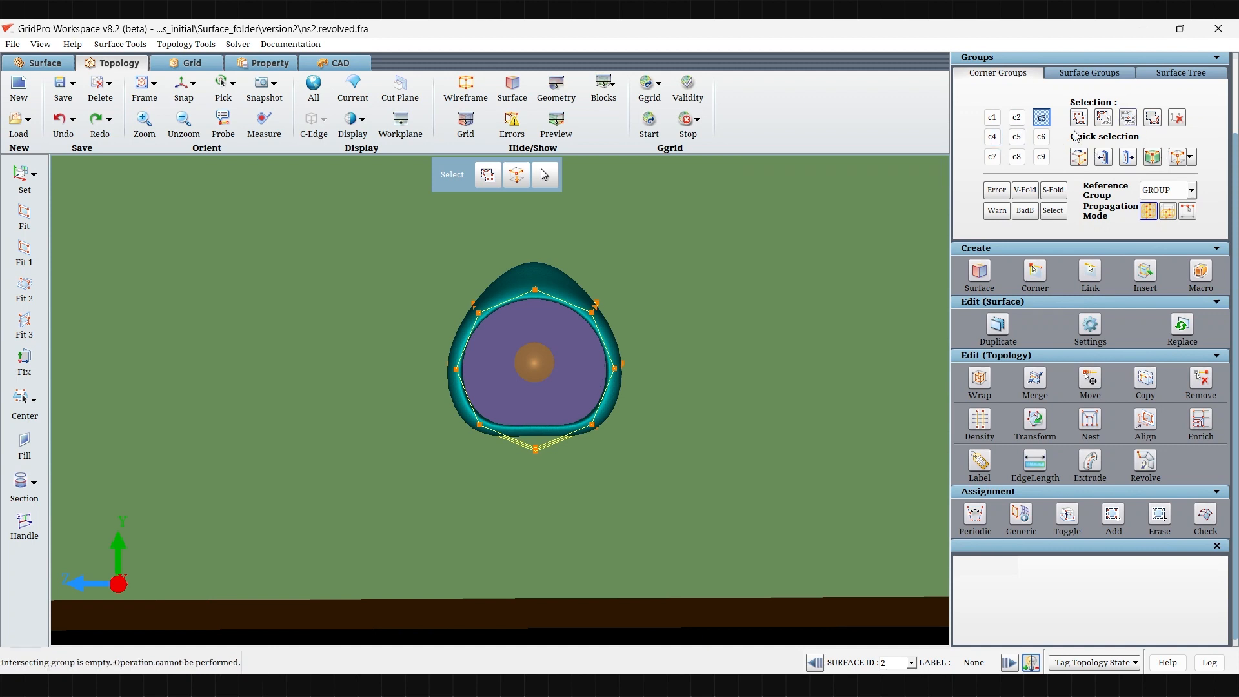
{"action": "left_click", "coordinate": [1081, 124]}
{"action": "left_click", "coordinate": [1177, 188]}
{"action": "left_click", "coordinate": [1169, 215]}
{"action": "left_click", "coordinate": [1127, 119]}
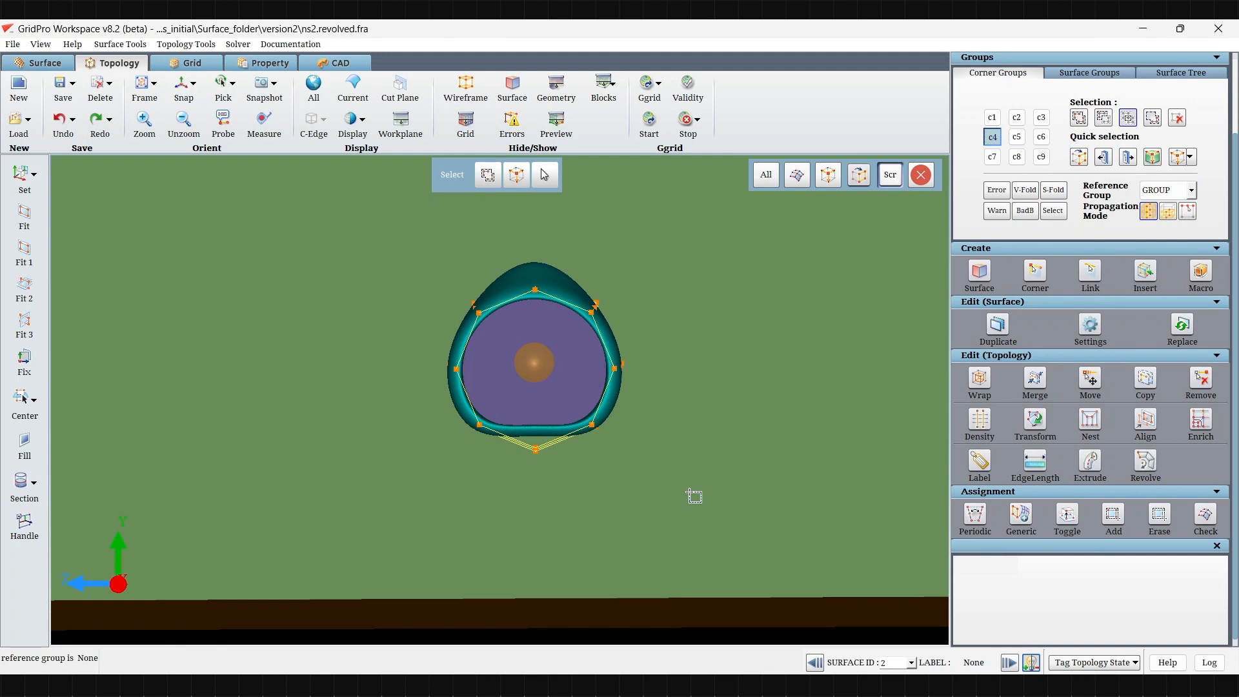
{"action": "left_click_drag", "start_coordinate": [678, 504], "coordinate": [454, 402]}
Make the floor boundary surface current and copy the C4 underside corners onto it with To Surface
{"action": "middle_click_drag", "start_coordinate": [488, 425], "coordinate": [452, 473]}
{"action": "right_click", "coordinate": [449, 474]}
{"action": "left_click", "coordinate": [486, 498]}
{"action": "left_click", "coordinate": [1137, 390]}
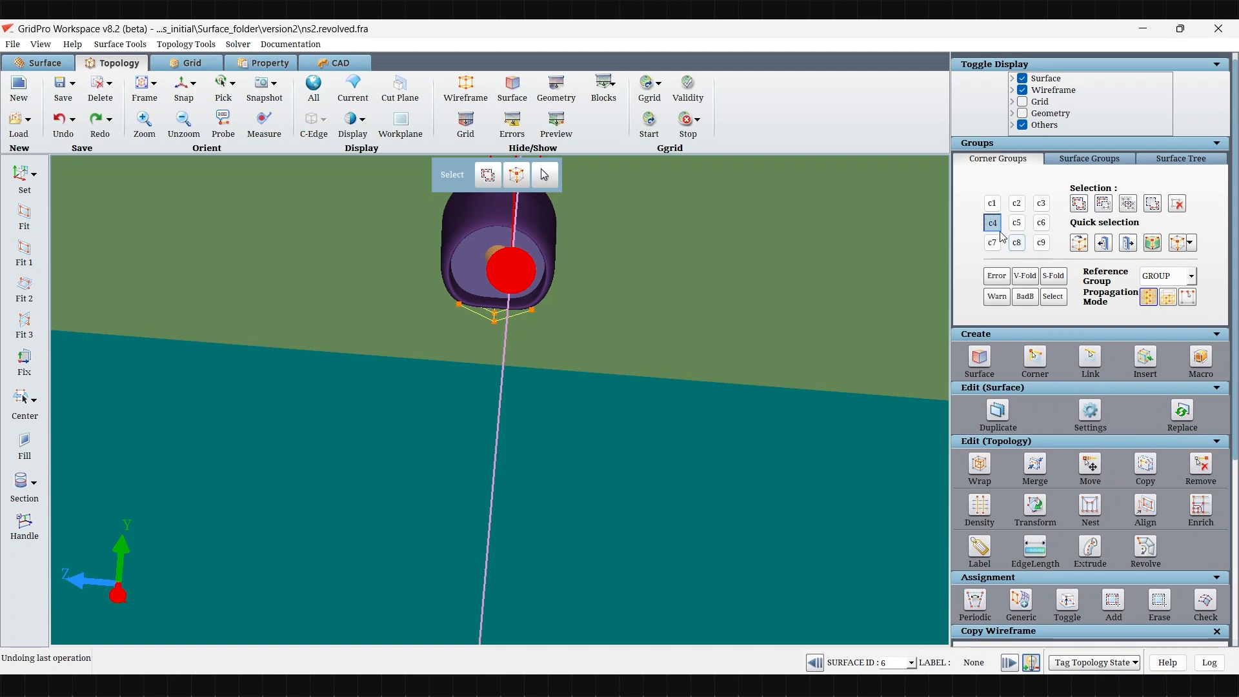
{"action": "scroll", "coordinate": [1037, 204], "scroll_direction": "up", "scroll_amount": 5}
{"action": "left_click", "coordinate": [993, 152]}
{"action": "scroll", "coordinate": [396, 613], "scroll_direction": "down", "scroll_amount": 5}
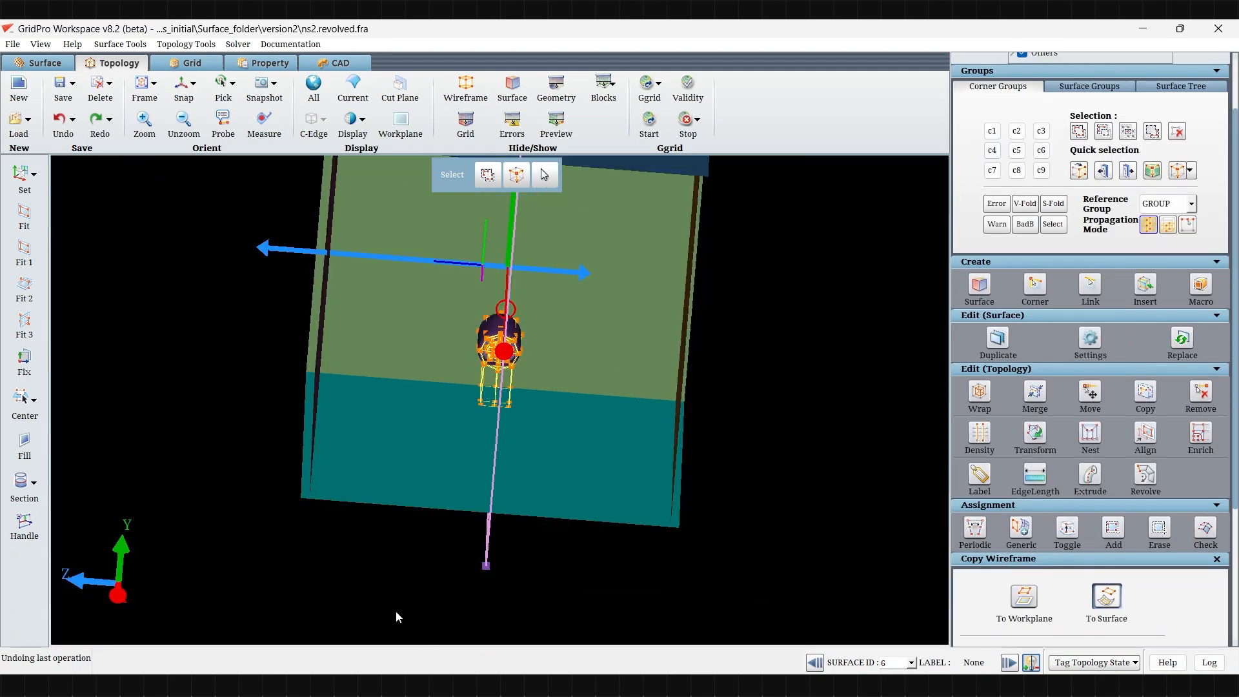
Make corner group C5 current and add the outer nacelle corners of group C3 to it
{"action": "left_click_drag", "start_coordinate": [397, 613], "coordinate": [401, 529]}
{"action": "left_click", "coordinate": [395, 127]}
{"action": "left_click_drag", "start_coordinate": [474, 486], "coordinate": [481, 494]}
{"action": "scroll", "coordinate": [497, 510], "scroll_direction": "up", "scroll_amount": 5}
{"action": "left_click_drag", "start_coordinate": [530, 542], "coordinate": [607, 632]}
{"action": "left_click_drag", "start_coordinate": [516, 323], "coordinate": [560, 300]}
{"action": "scroll", "coordinate": [561, 301], "scroll_direction": "up", "scroll_amount": 2}
{"action": "left_click", "coordinate": [1018, 151]}
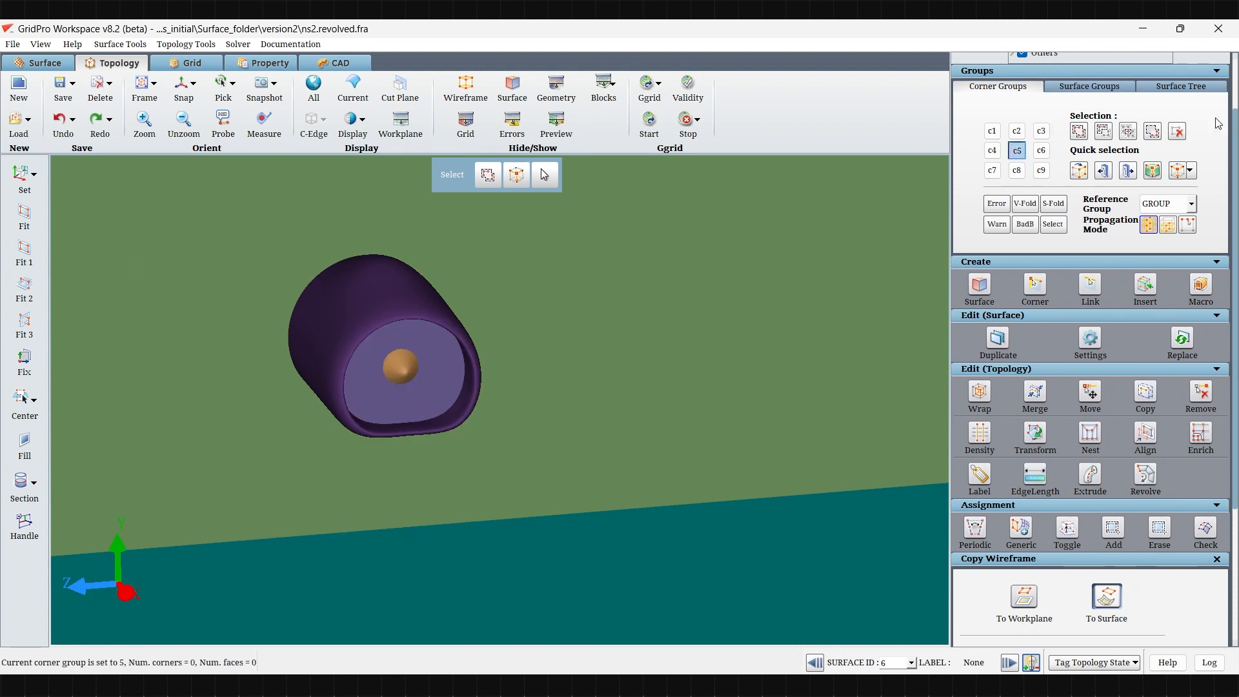
{"action": "left_click", "coordinate": [1102, 132]}
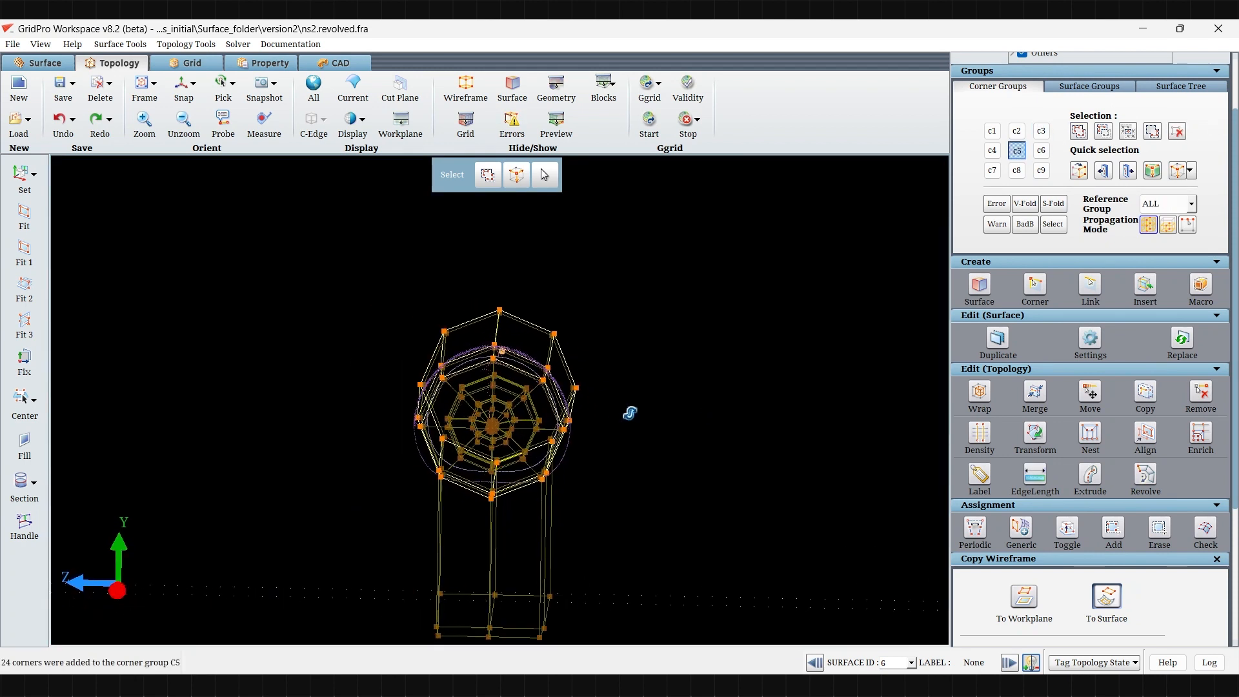
Restrict group C5 to the outer nacelle and floor corners on the negative-Z side with the reference group set to ALL
{"action": "middle_click_drag", "start_coordinate": [670, 336], "coordinate": [673, 340]}
{"action": "left_click", "coordinate": [1128, 133]}
{"action": "middle_click_drag", "start_coordinate": [309, 478], "coordinate": [286, 359]}
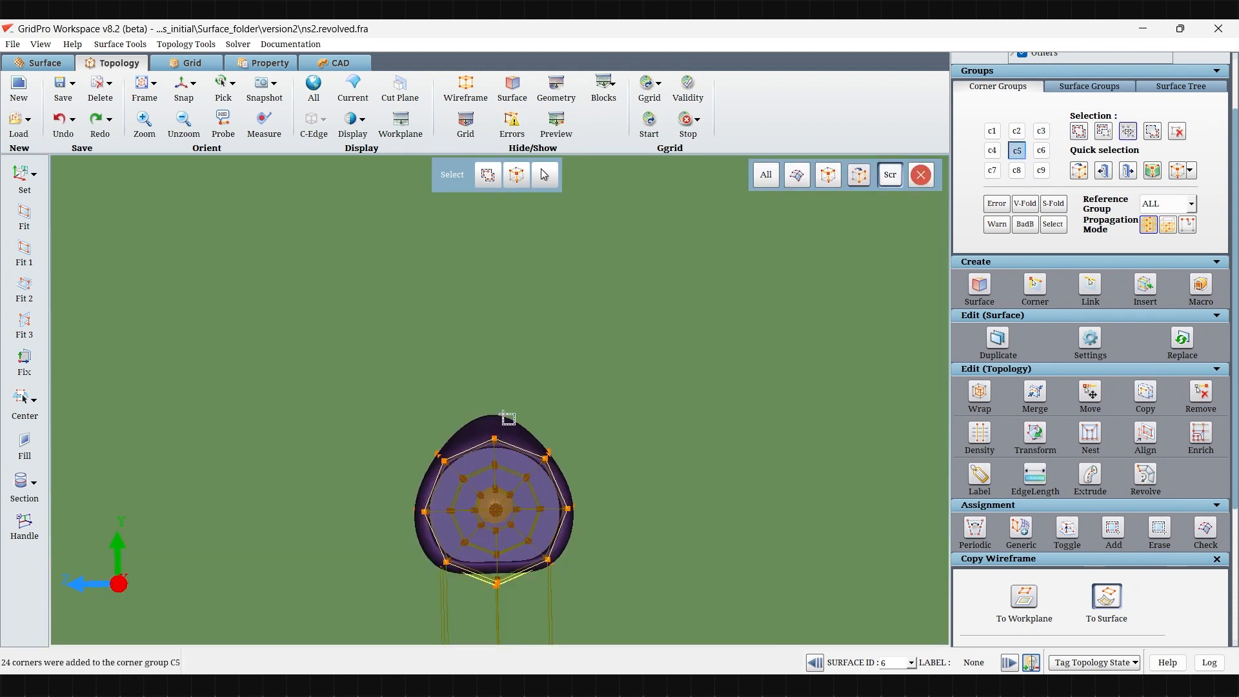
{"action": "left_click", "coordinate": [1079, 132]}
{"action": "left_click", "coordinate": [1080, 199]}
{"action": "middle_click_drag", "start_coordinate": [782, 382], "coordinate": [736, 263]}
{"action": "left_click", "coordinate": [1132, 204]}
{"action": "left_click_drag", "start_coordinate": [480, 298], "coordinate": [701, 639]}
Make the negative-Z side boundary surface current and copy the C5 corners onto it with To Surface
{"action": "middle_click_drag", "start_coordinate": [494, 533], "coordinate": [949, 581]}
{"action": "scroll", "coordinate": [465, 526], "scroll_direction": "down", "scroll_amount": 5}
{"action": "left_click", "coordinate": [648, 300]}
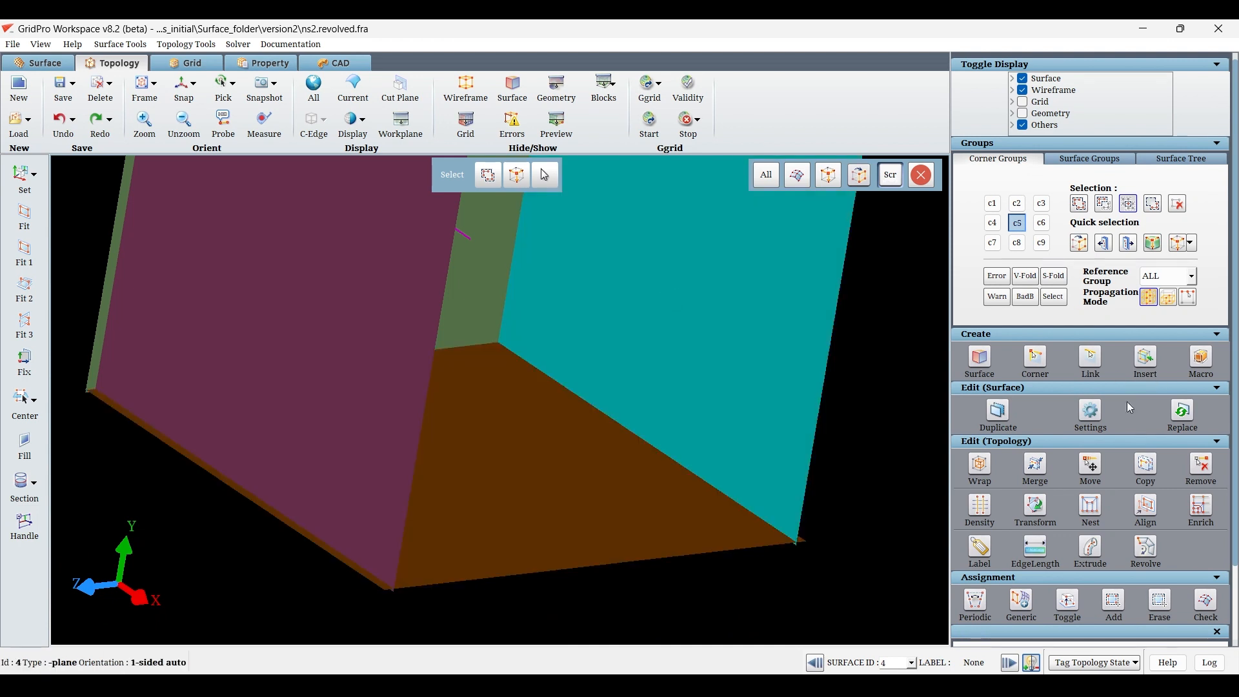
{"action": "left_click", "coordinate": [1146, 466]}
{"action": "left_click", "coordinate": [1125, 609]}
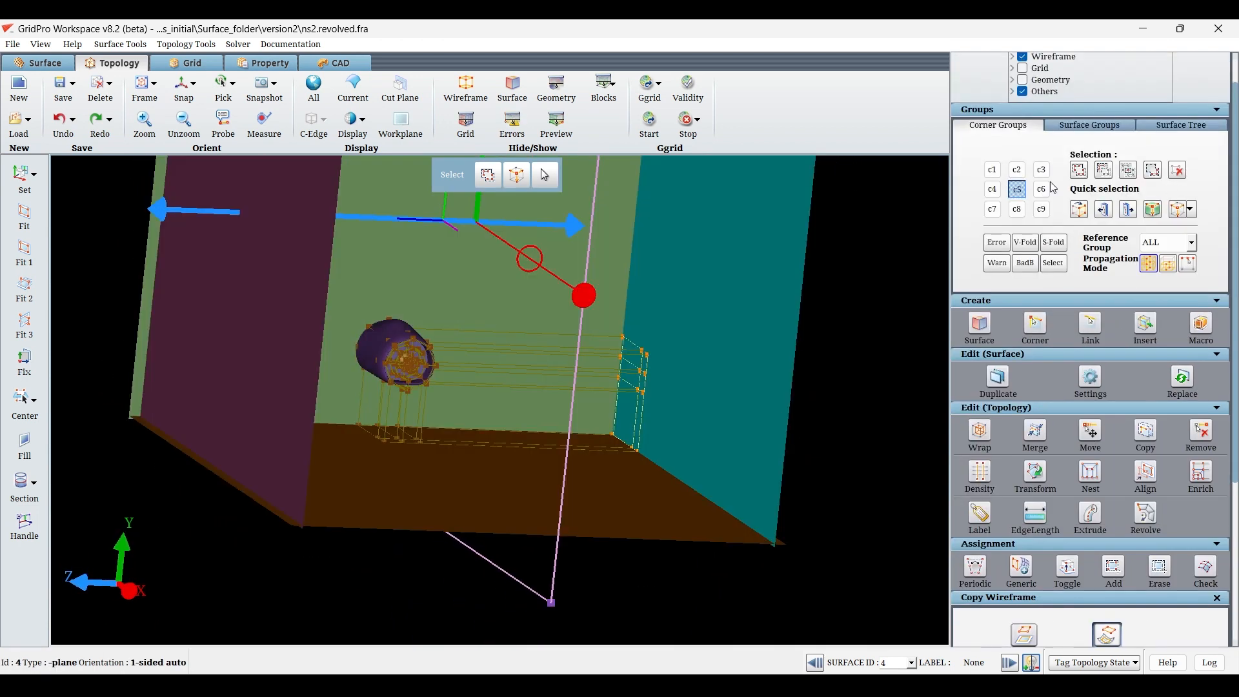
Combine groups C3 and C4 in group C6 and keep only the corners on the positive-Z side
{"action": "left_click", "coordinate": [1079, 171]}
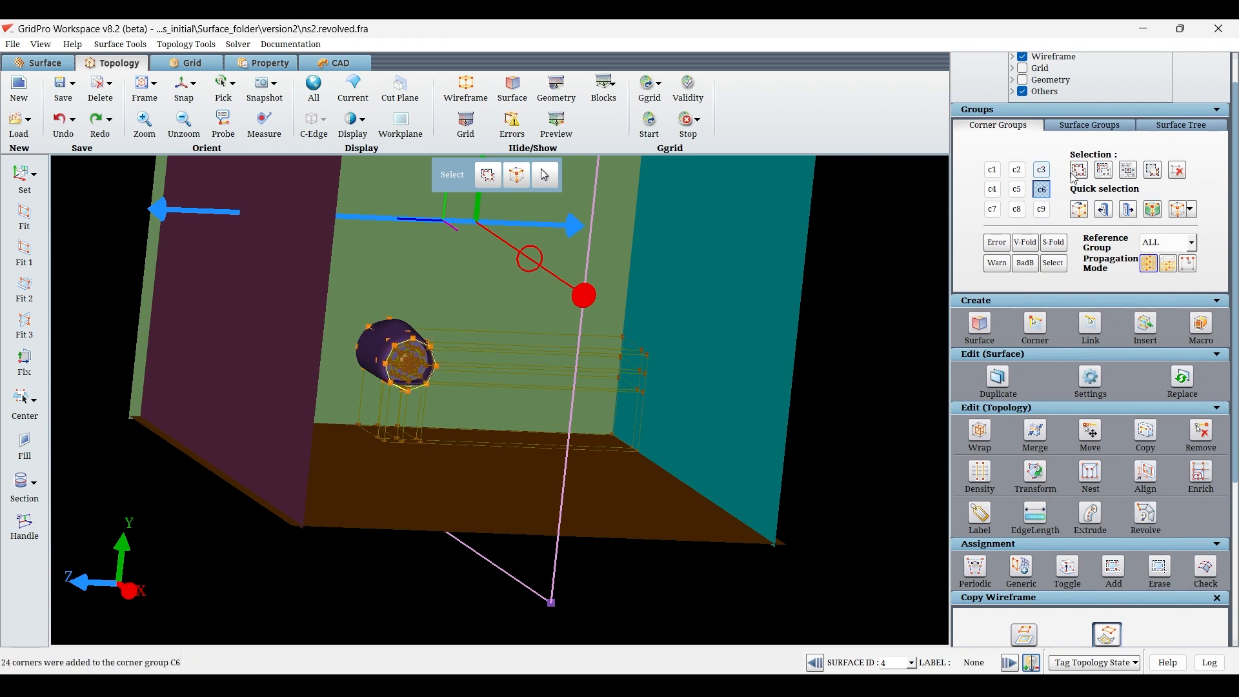
{"action": "left_click", "coordinate": [1083, 169]}
{"action": "left_click", "coordinate": [993, 190]}
{"action": "left_click_drag", "start_coordinate": [336, 403], "coordinate": [253, 413]}
{"action": "left_click", "coordinate": [184, 84]}
{"action": "right_click_drag", "start_coordinate": [516, 331], "coordinate": [586, 287]}
{"action": "left_click", "coordinate": [1128, 171]}
{"action": "left_click_drag", "start_coordinate": [451, 255], "coordinate": [538, 461]}
Make the positive-Z side boundary surface current and copy the C6 corners onto it with To Surface
{"action": "scroll", "coordinate": [1170, 613], "scroll_direction": "down", "scroll_amount": 5}
{"action": "left_click_drag", "start_coordinate": [449, 398], "coordinate": [383, 413]}
{"action": "right_click", "coordinate": [301, 329]}
{"action": "left_click", "coordinate": [349, 352]}
{"action": "left_click", "coordinate": [1125, 609]}
Collect the corners of groups C3, C4, C5 and C6 into corner group C7
{"action": "scroll", "coordinate": [1205, 193], "scroll_direction": "up", "scroll_amount": 3}
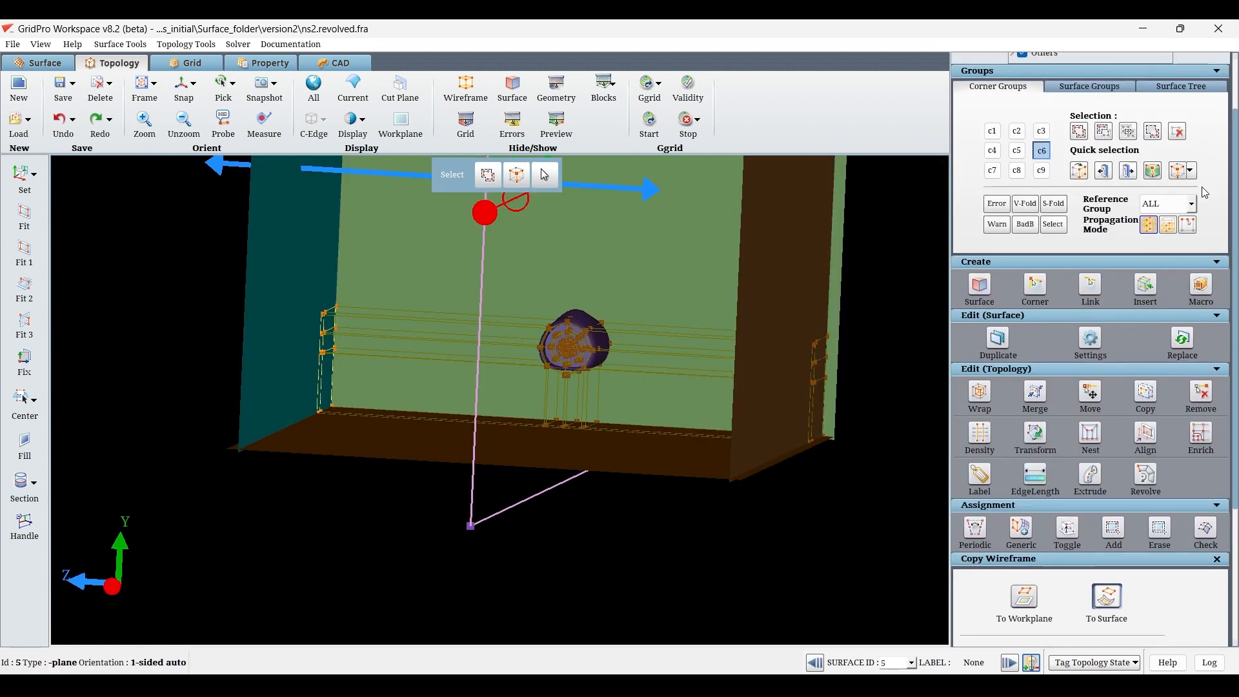
{"action": "left_click", "coordinate": [1077, 134]}
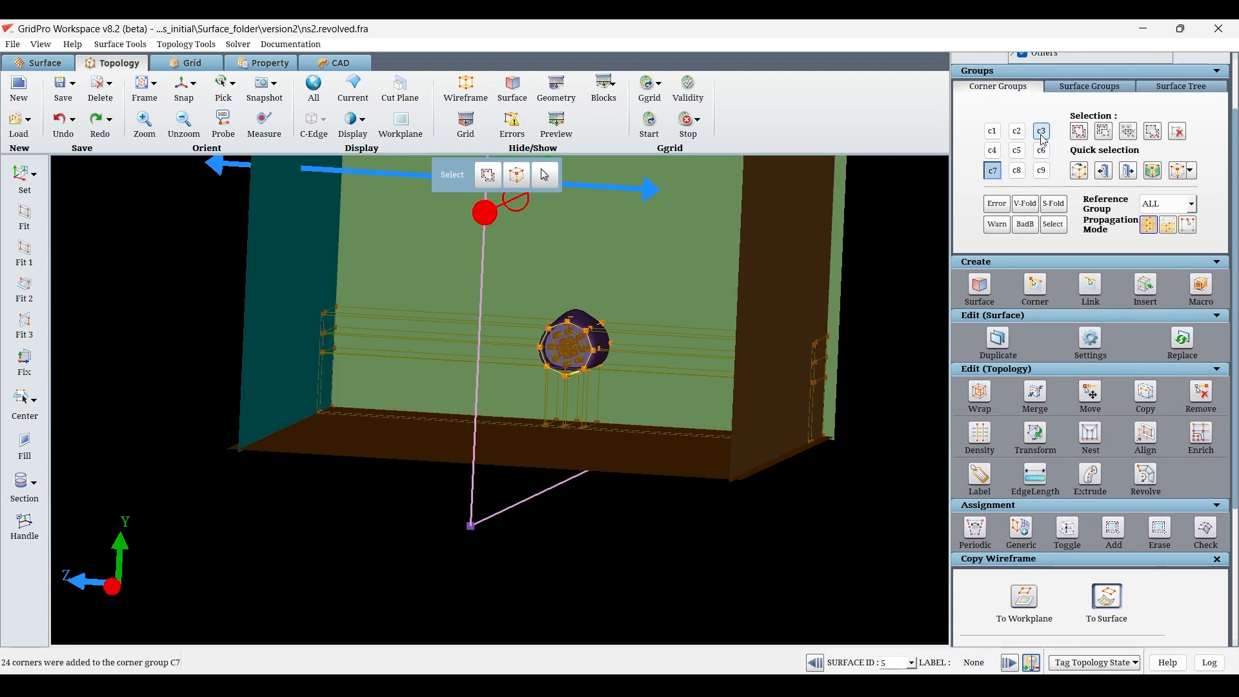
{"action": "left_click", "coordinate": [1079, 131]}
{"action": "left_click", "coordinate": [992, 151]}
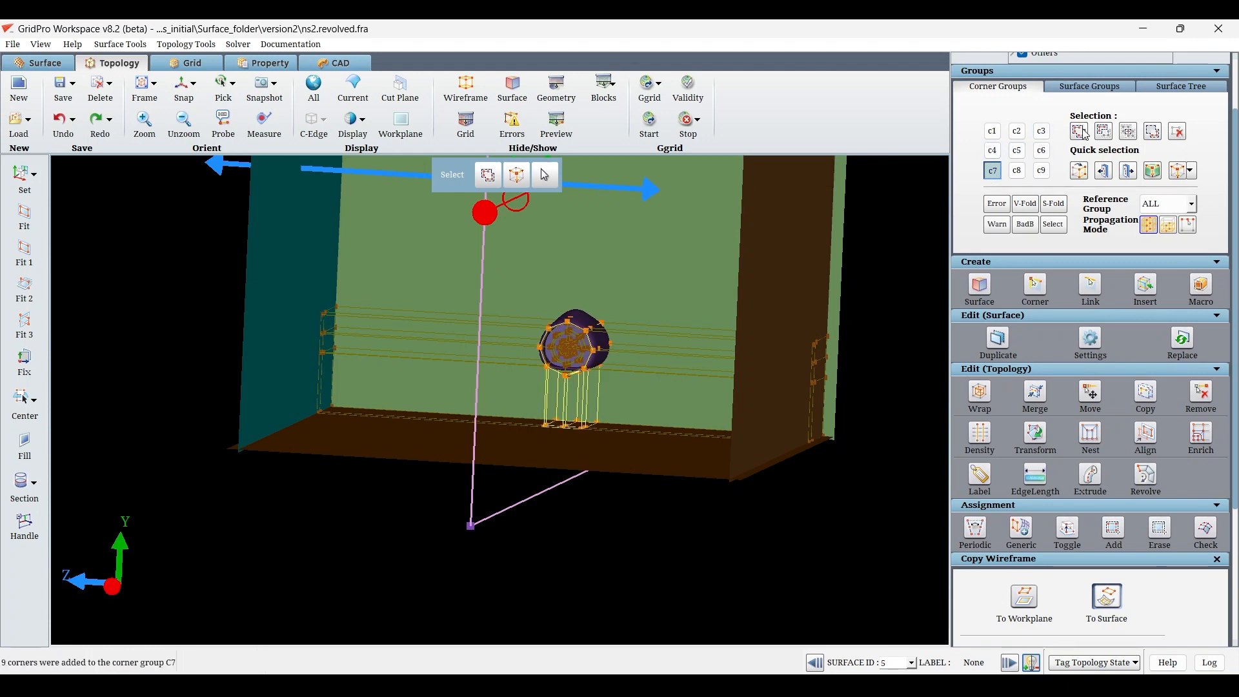
{"action": "left_click", "coordinate": [1085, 134]}
{"action": "left_click", "coordinate": [1018, 151]}
{"action": "left_click", "coordinate": [1079, 132]}
{"action": "left_click", "coordinate": [1042, 151]}
{"action": "left_click_drag", "start_coordinate": [692, 413], "coordinate": [767, 402]}
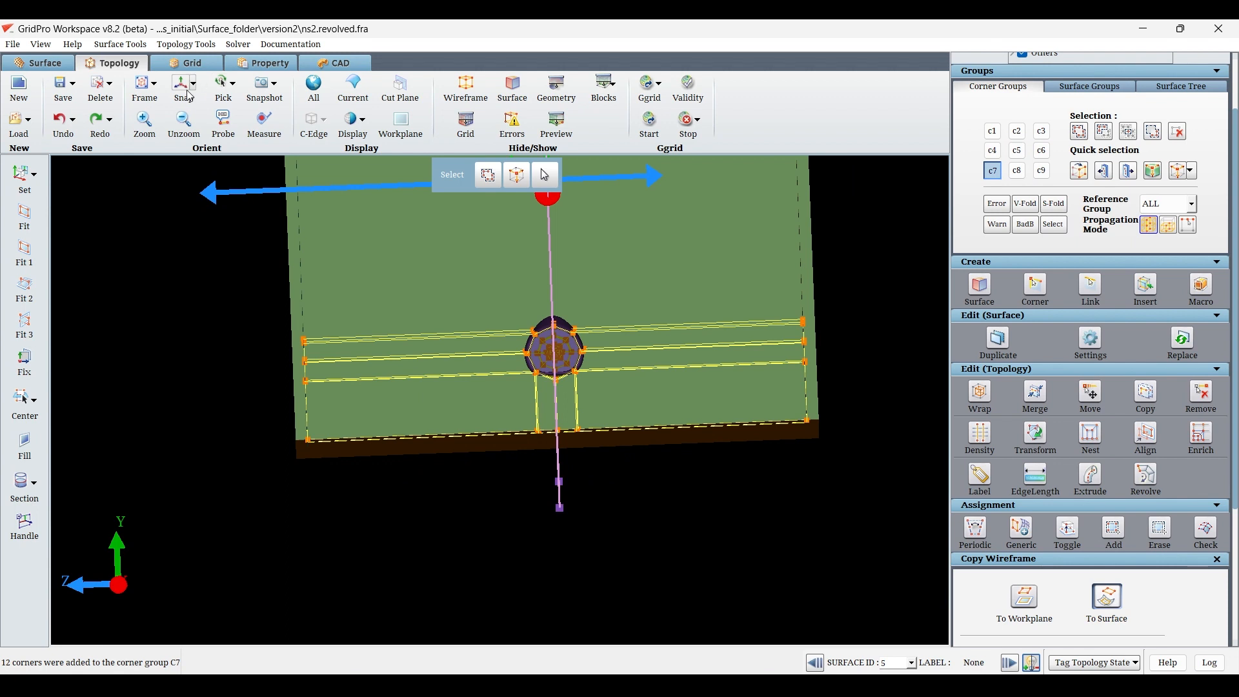
Crop corner group C7 so that only its uppermost row of corners remains
{"action": "left_click", "coordinate": [189, 96]}
{"action": "left_click", "coordinate": [1128, 131]}
{"action": "left_click_drag", "start_coordinate": [245, 257], "coordinate": [837, 345]}
Copy the C7 corners onto the positive-Y boundary surface with To Surface and hide the workplane
{"action": "left_click_drag", "start_coordinate": [556, 376], "coordinate": [539, 445]}
{"action": "left_click", "coordinate": [537, 435]}
{"action": "scroll", "coordinate": [1203, 589], "scroll_direction": "down", "scroll_amount": 5}
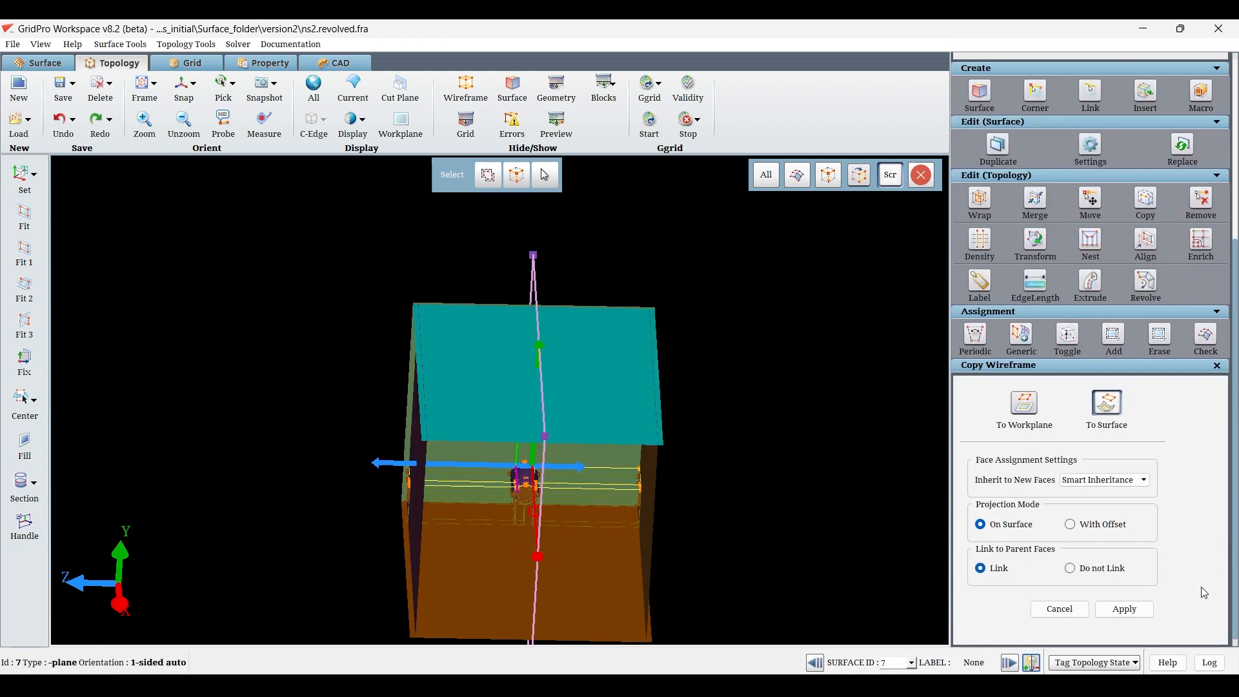
{"action": "left_click", "coordinate": [1124, 610]}
{"action": "mouse_move", "coordinate": [691, 584]}
{"action": "left_mouse_down"}
{"action": "mouse_move", "coordinate": [553, 273]}
{"action": "mouse_move", "coordinate": [799, 448]}
{"action": "mouse_move", "coordinate": [383, 535]}
{"action": "mouse_move", "coordinate": [582, 399]}
{"action": "left_mouse_up"}
{"action": "left_click", "coordinate": [402, 91]}
{"action": "left_click", "coordinate": [408, 140]}
{"action": "left_click_drag", "start_coordinate": [548, 494], "coordinate": [586, 515]}
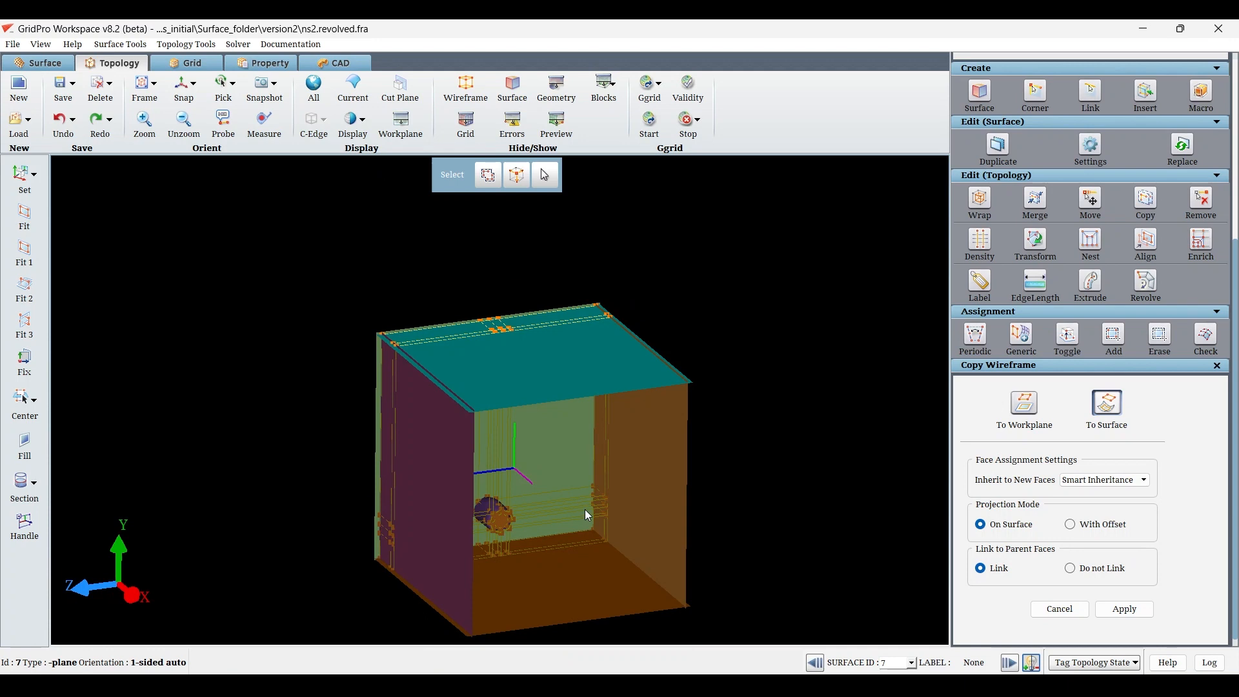
Collect the outer topology corners in corner group C8 and keep only those on the positive-X side
{"action": "scroll", "coordinate": [587, 514], "scroll_direction": "up", "scroll_amount": 5}
{"action": "scroll", "coordinate": [1140, 215], "scroll_direction": "up", "scroll_amount": 3}
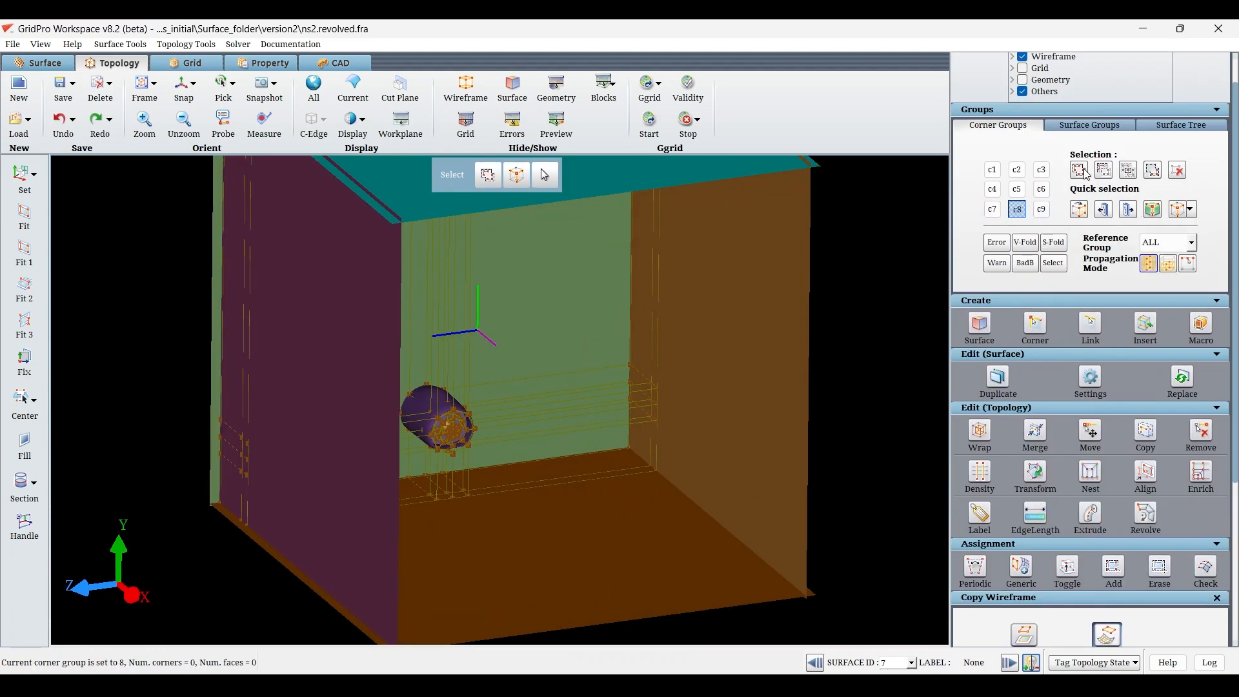
{"action": "left_click", "coordinate": [1081, 171]}
{"action": "left_click", "coordinate": [1017, 210]}
{"action": "scroll", "coordinate": [581, 336], "scroll_direction": "down", "scroll_amount": 5}
{"action": "left_click_drag", "start_coordinate": [464, 342], "coordinate": [323, 316]}
{"action": "right_click_drag", "start_coordinate": [587, 202], "coordinate": [717, 525]}
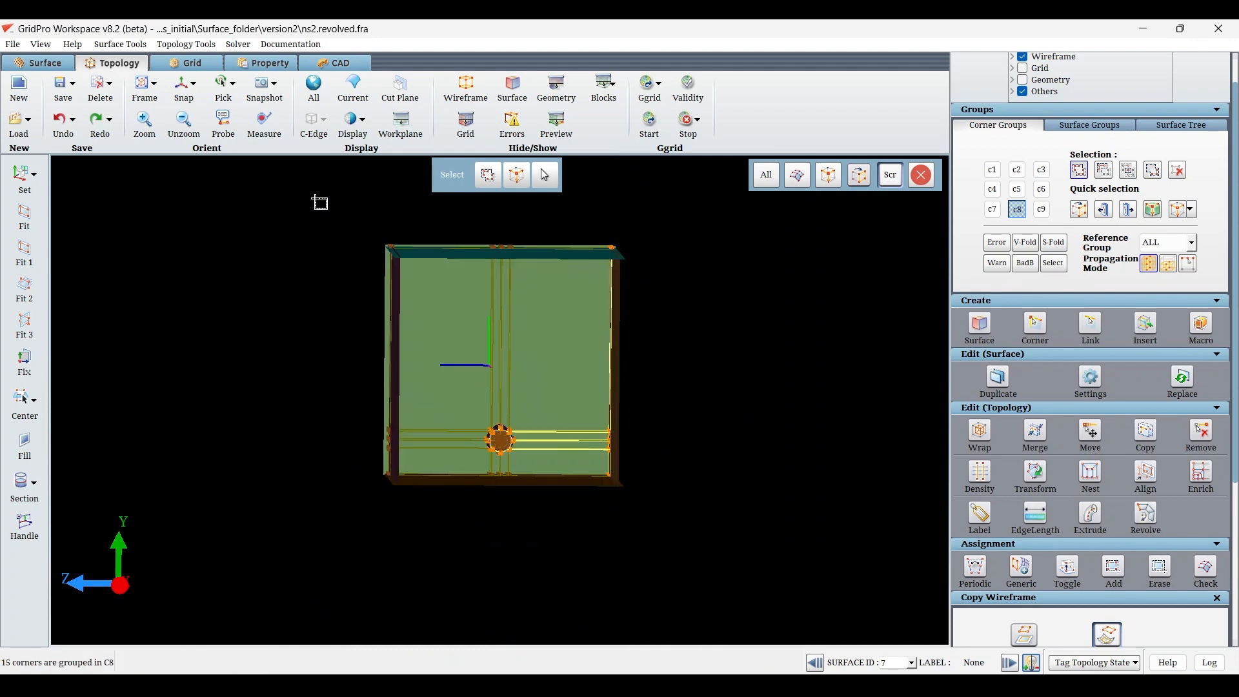
{"action": "right_click_drag", "start_coordinate": [354, 456], "coordinate": [627, 515]}
{"action": "left_click_drag", "start_coordinate": [66, 376], "coordinate": [740, 273]}
{"action": "left_click", "coordinate": [171, 88]}
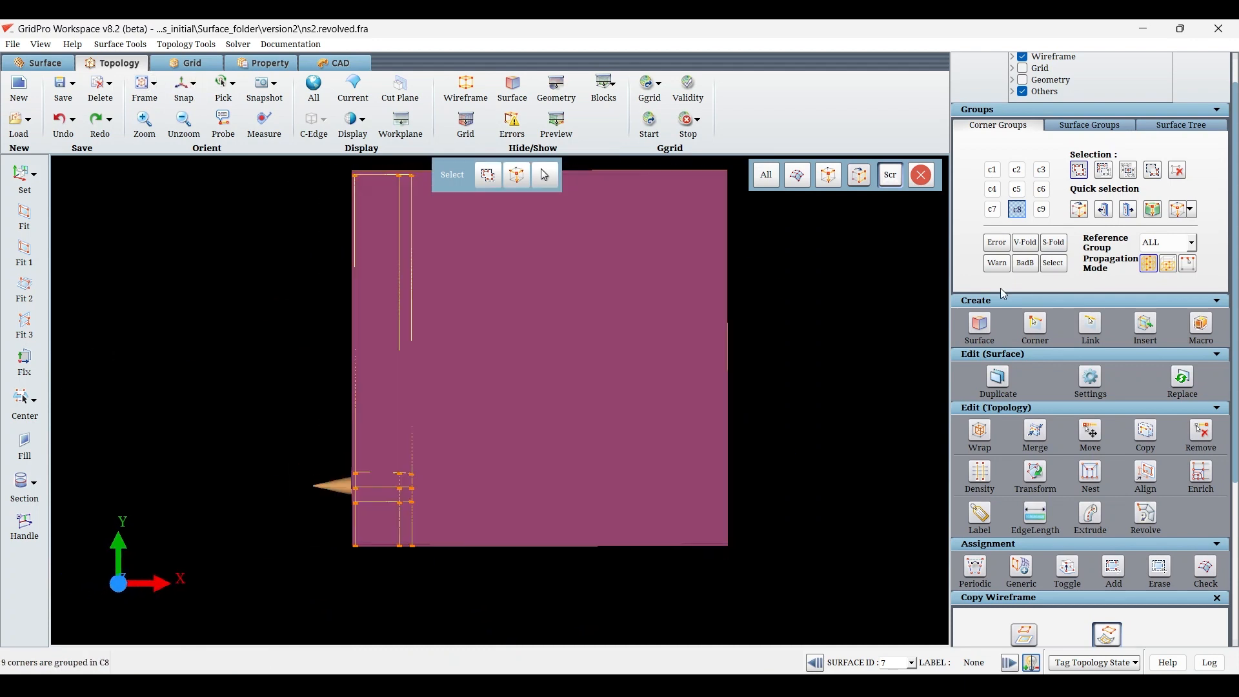
{"action": "left_click", "coordinate": [1128, 171]}
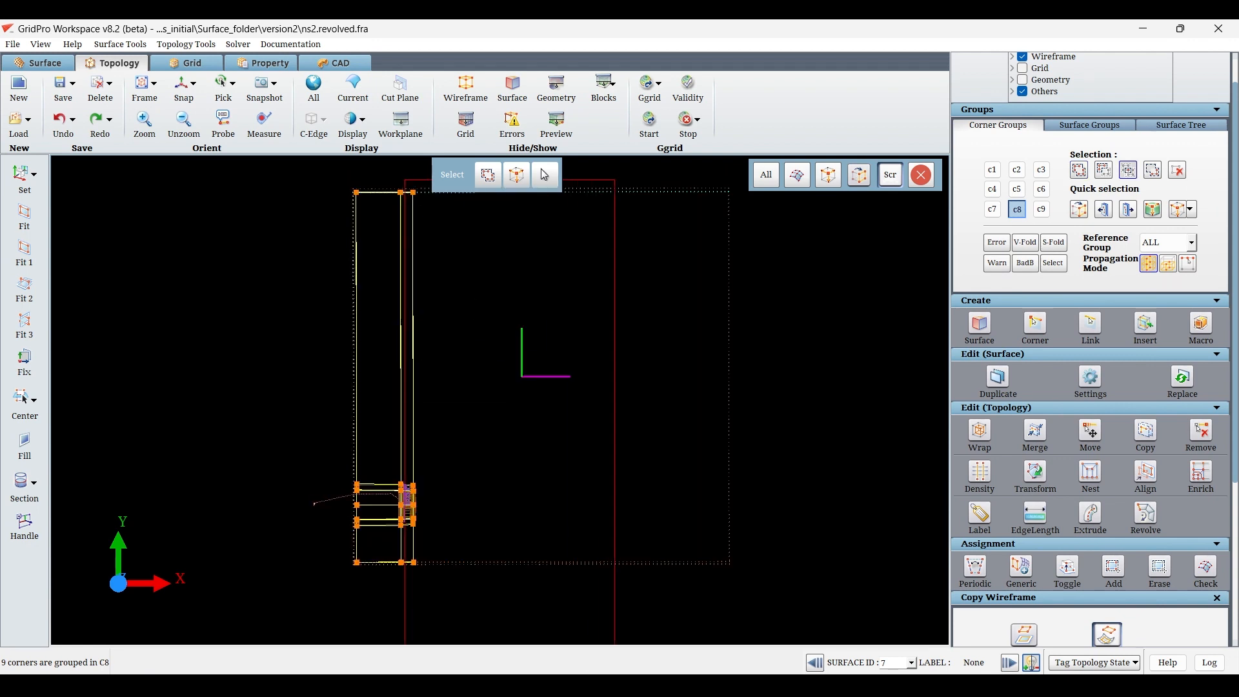
Add the central core corners on the positive-X side of the nacelle to corner group C8
{"action": "left_click", "coordinate": [1080, 171]}
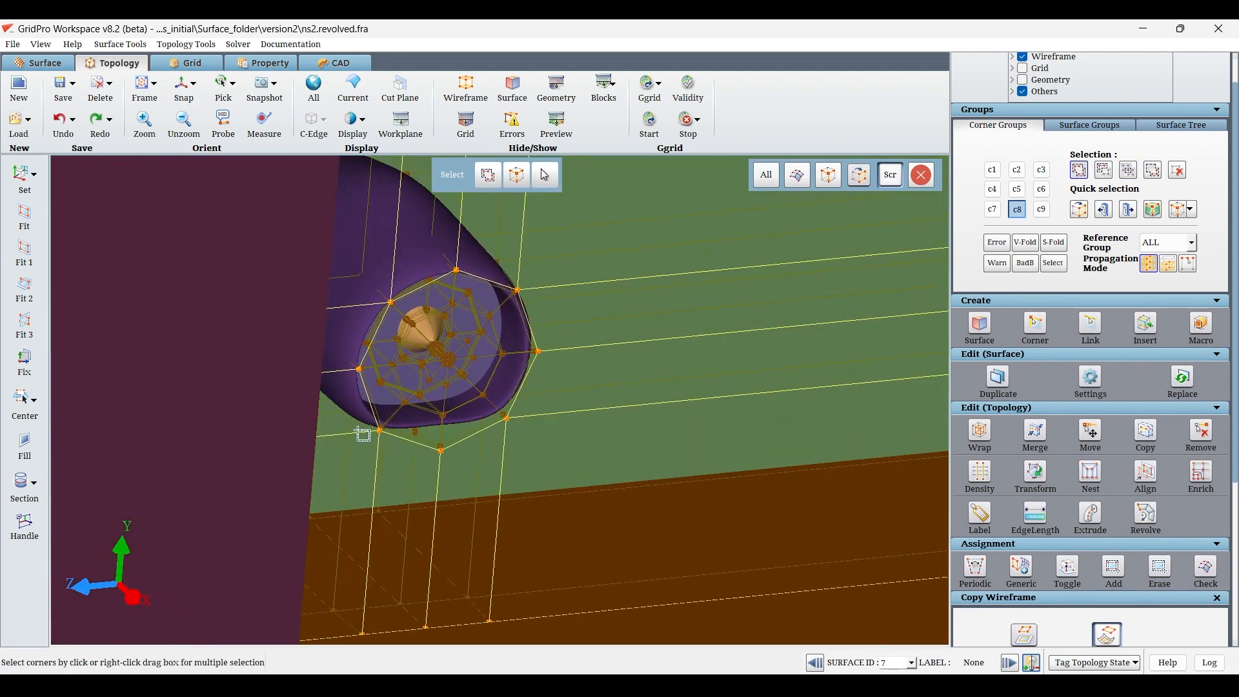
{"action": "left_click_drag", "start_coordinate": [358, 431], "coordinate": [336, 457]}
{"action": "right_click", "coordinate": [336, 457]}
{"action": "left_click", "coordinate": [386, 557]}
{"action": "scroll", "coordinate": [738, 407], "scroll_direction": "up", "scroll_amount": 5}
{"action": "left_click_drag", "start_coordinate": [738, 407], "coordinate": [724, 447]}
{"action": "left_click", "coordinate": [472, 494]}
{"action": "mouse_move", "coordinate": [568, 471]}
{"action": "left_mouse_down"}
{"action": "mouse_move", "coordinate": [657, 448]}
{"action": "mouse_move", "coordinate": [885, 521]}
{"action": "mouse_move", "coordinate": [922, 393]}
{"action": "mouse_move", "coordinate": [751, 437]}
{"action": "mouse_move", "coordinate": [924, 421]}
{"action": "left_mouse_up"}
{"action": "scroll", "coordinate": [885, 522], "scroll_direction": "down", "scroll_amount": 4}
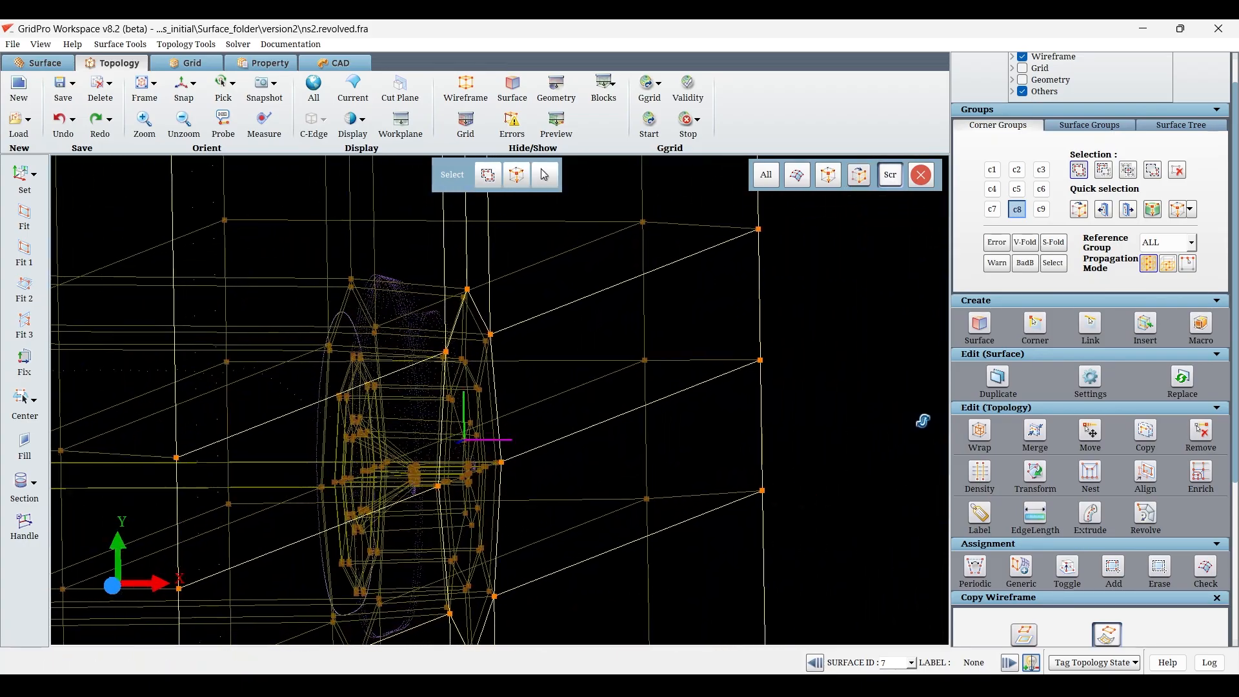
{"action": "scroll", "coordinate": [581, 506], "scroll_direction": "up", "scroll_amount": 5}
{"action": "left_click_drag", "start_coordinate": [434, 419], "coordinate": [433, 416]}
{"action": "left_click_drag", "start_coordinate": [490, 575], "coordinate": [603, 533]}
{"action": "scroll", "coordinate": [462, 476], "scroll_direction": "up", "scroll_amount": 5}
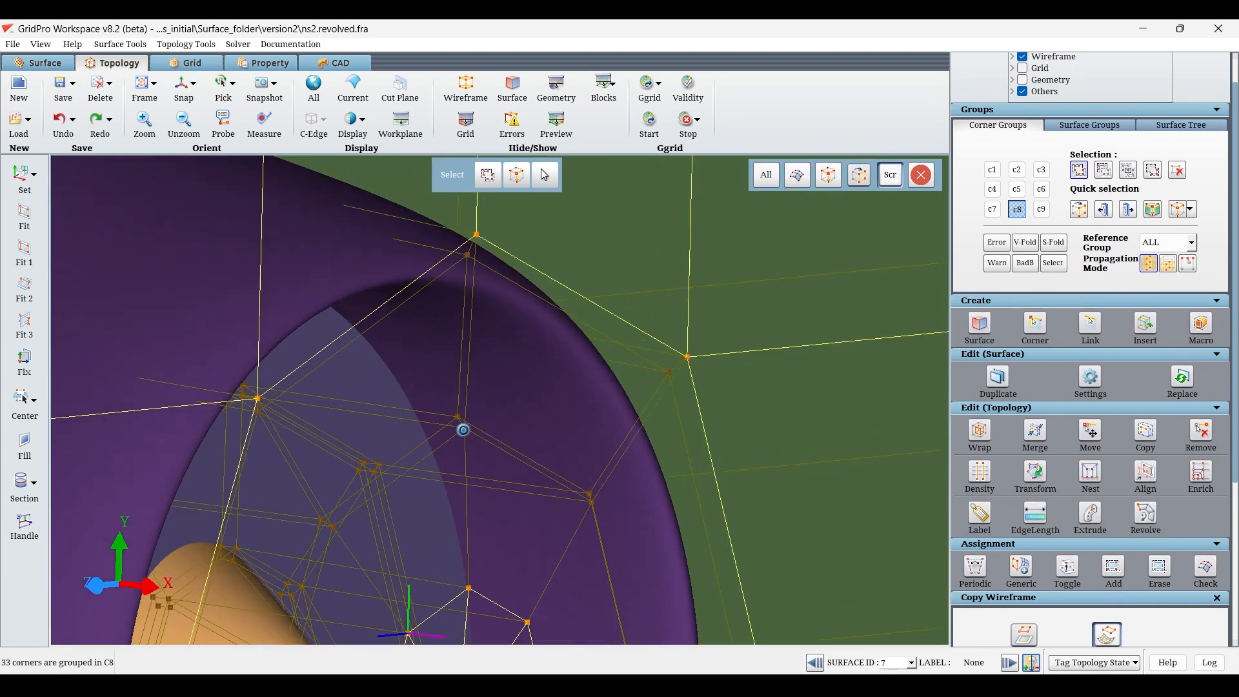
Add the ring corners between the central core and the nacelle's outer octagon to C8 one by one
{"action": "left_click", "coordinate": [463, 430]}
{"action": "right_click_drag", "start_coordinate": [669, 558], "coordinate": [607, 397]}
{"action": "left_click_drag", "start_coordinate": [606, 396], "coordinate": [564, 366]}
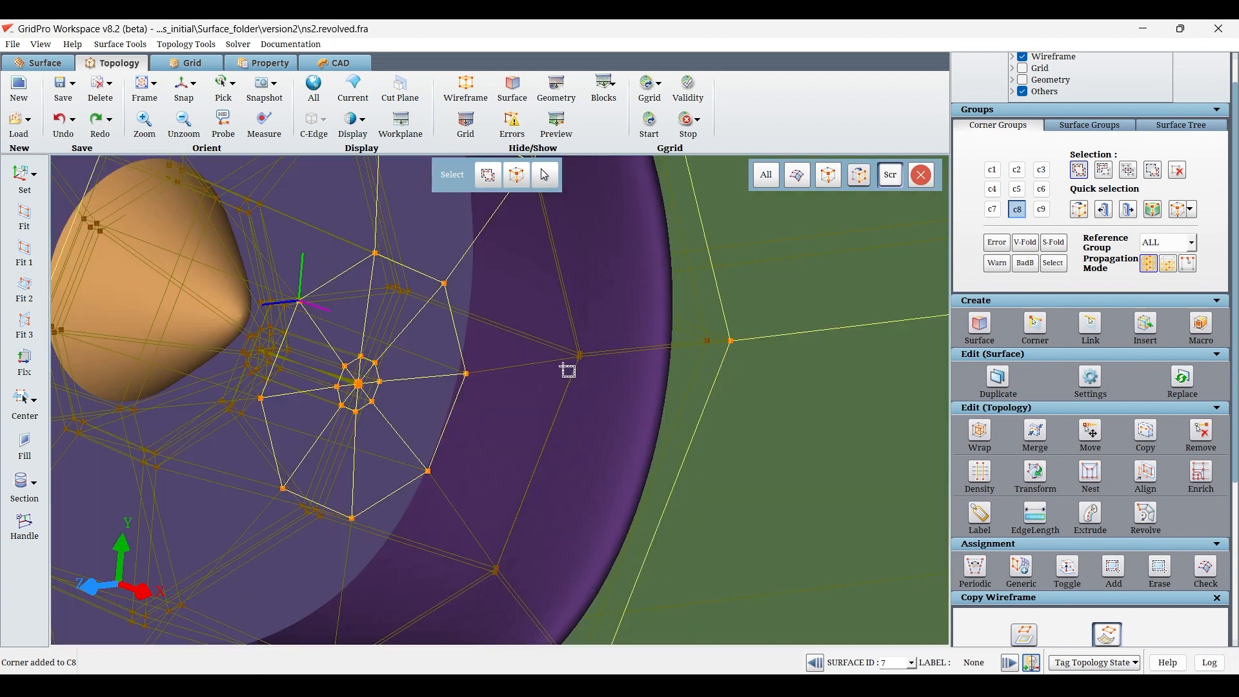
{"action": "left_click", "coordinate": [577, 358]}
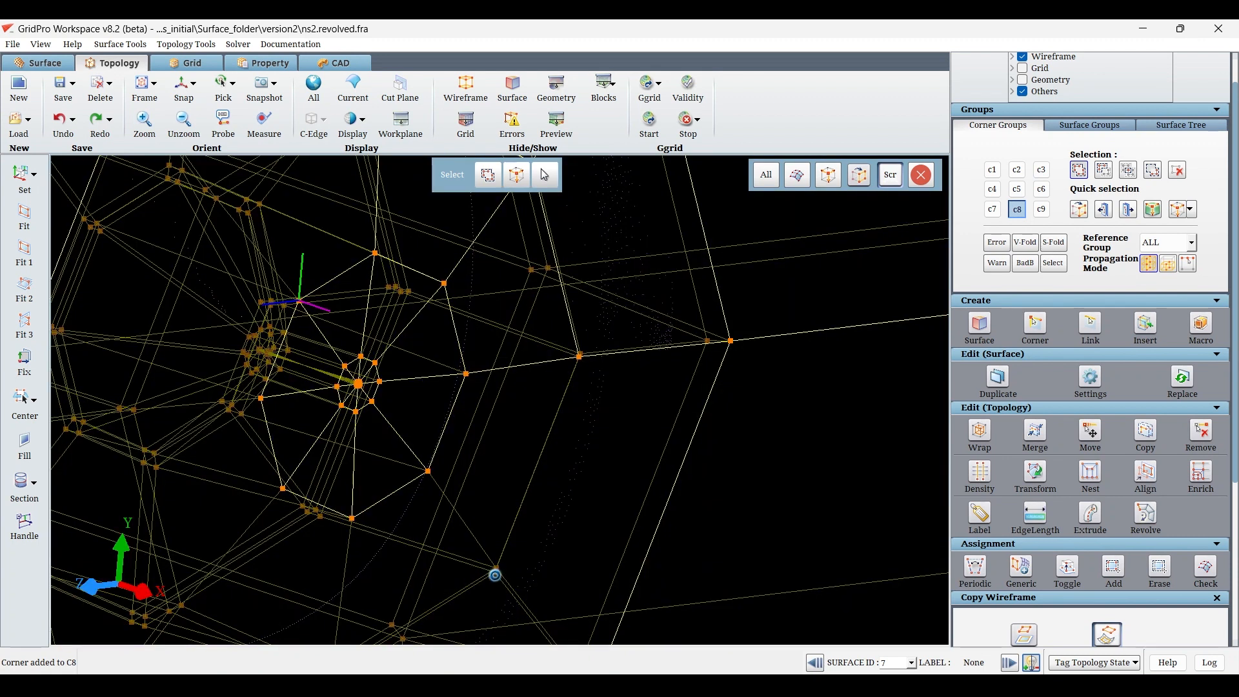
{"action": "left_click", "coordinate": [498, 568]}
{"action": "right_click_drag", "start_coordinate": [547, 535], "coordinate": [672, 332]}
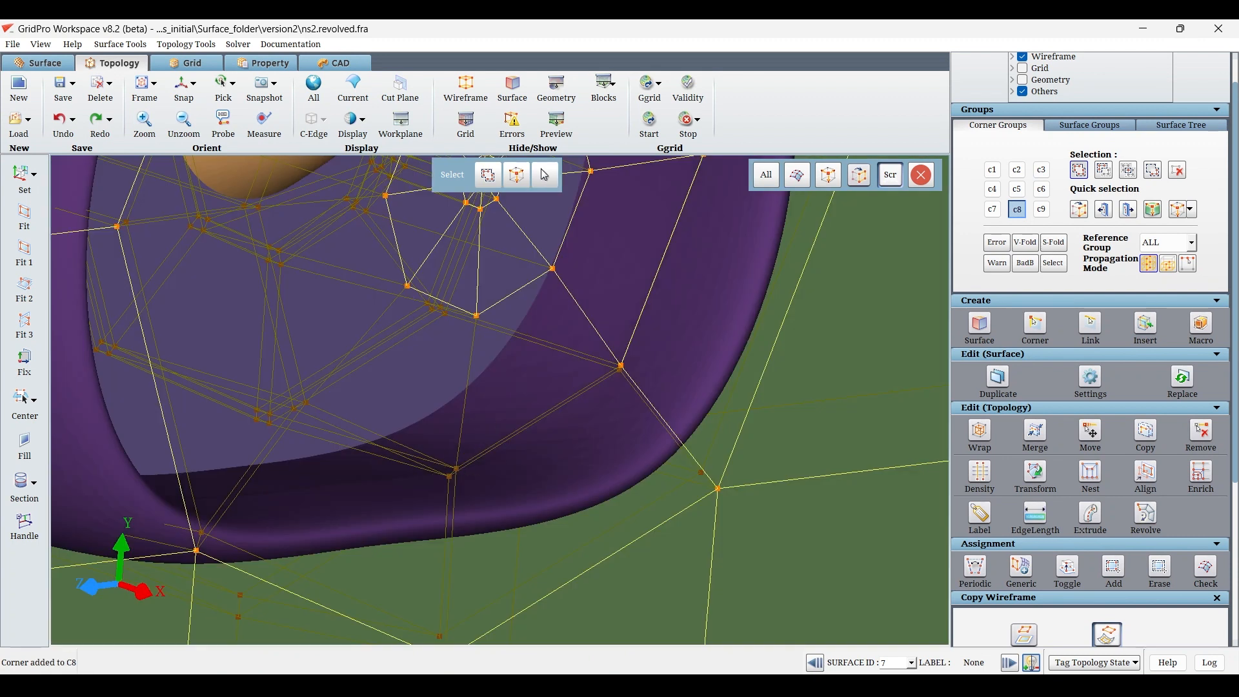
{"action": "mouse_move", "coordinate": [279, 482]}
{"action": "left_mouse_down"}
{"action": "mouse_move", "coordinate": [358, 391]}
{"action": "mouse_move", "coordinate": [366, 364]}
{"action": "left_mouse_up"}
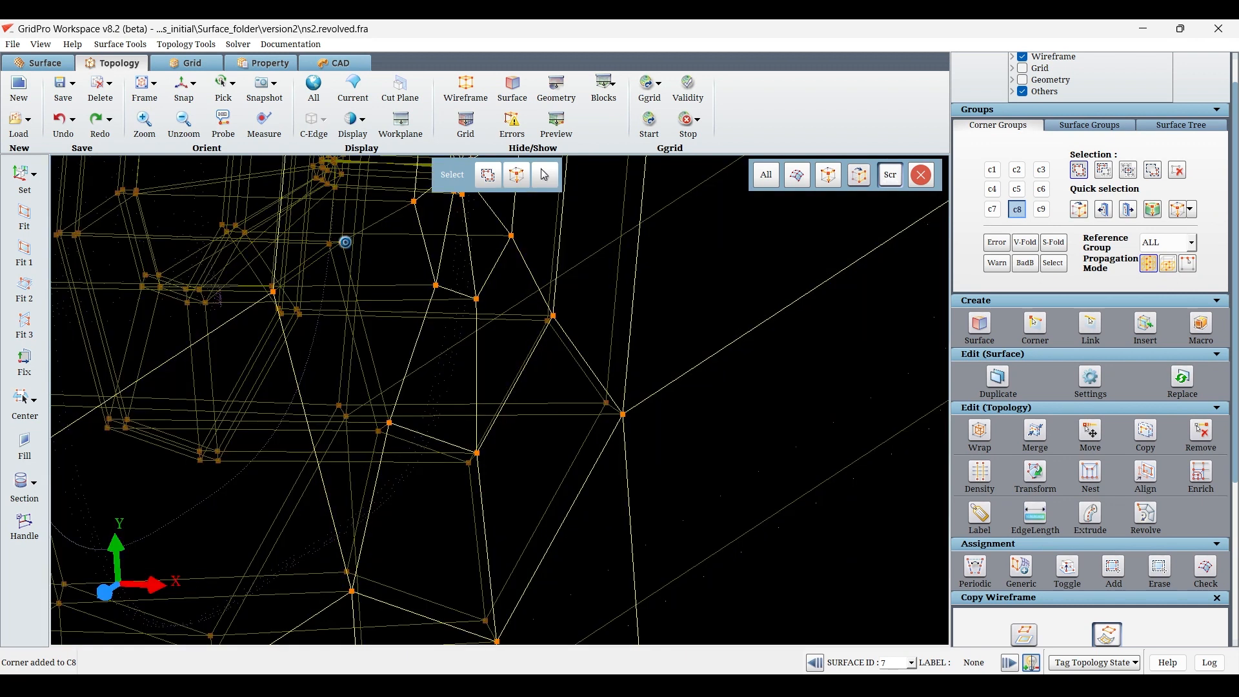
Hide the positive-Z side boundary surface and make the positive-X boundary surface current
{"action": "scroll", "coordinate": [541, 428], "scroll_direction": "down", "scroll_amount": 8}
{"action": "mouse_move", "coordinate": [540, 429]}
{"action": "left_mouse_down"}
{"action": "mouse_move", "coordinate": [415, 628]}
{"action": "mouse_move", "coordinate": [375, 451]}
{"action": "left_mouse_up"}
{"action": "scroll", "coordinate": [415, 628], "scroll_direction": "down", "scroll_amount": 4}
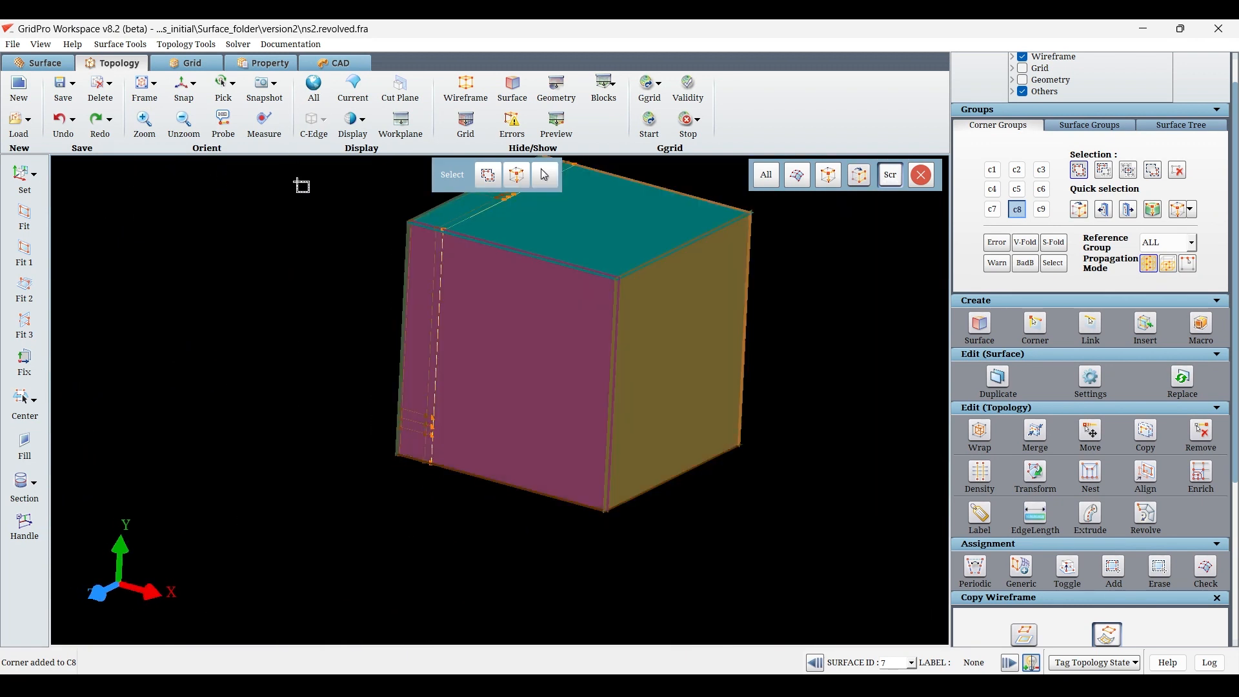
{"action": "right_click", "coordinate": [591, 428]}
{"action": "left_click", "coordinate": [629, 527]}
{"action": "right_click", "coordinate": [669, 443]}
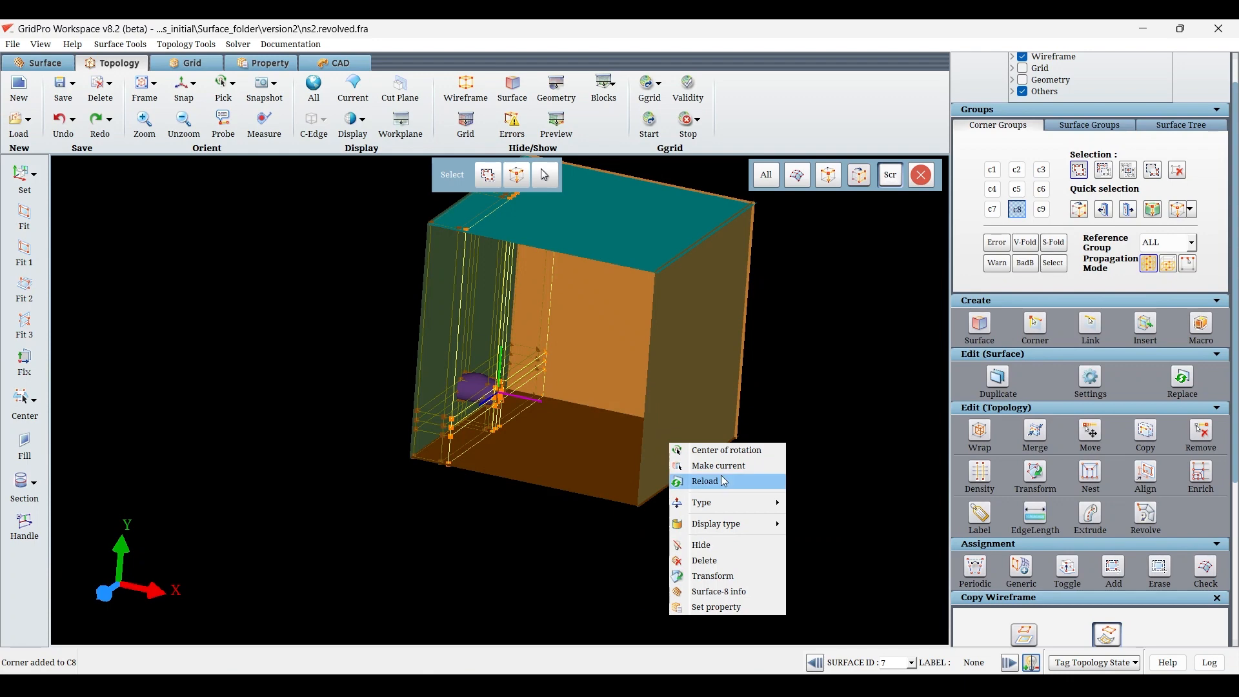
{"action": "left_click", "coordinate": [724, 481]}
Complete the ring of corners in C8 and set the reference group to GROUP
{"action": "left_click", "coordinate": [1156, 265]}
{"action": "scroll", "coordinate": [672, 400], "scroll_direction": "up", "scroll_amount": 4}
{"action": "scroll", "coordinate": [520, 451], "scroll_direction": "up", "scroll_amount": 7}
{"action": "left_click_drag", "start_coordinate": [672, 401], "coordinate": [437, 316]}
{"action": "left_click", "coordinate": [1079, 170]}
{"action": "left_click", "coordinate": [1080, 203]}
{"action": "scroll", "coordinate": [487, 437], "scroll_direction": "down", "scroll_amount": 5}
{"action": "scroll", "coordinate": [409, 424], "scroll_direction": "up", "scroll_amount": 4}
{"action": "left_click", "coordinate": [395, 398]}
{"action": "scroll", "coordinate": [445, 490], "scroll_direction": "down", "scroll_amount": 4}
{"action": "left_click", "coordinate": [1156, 275]}
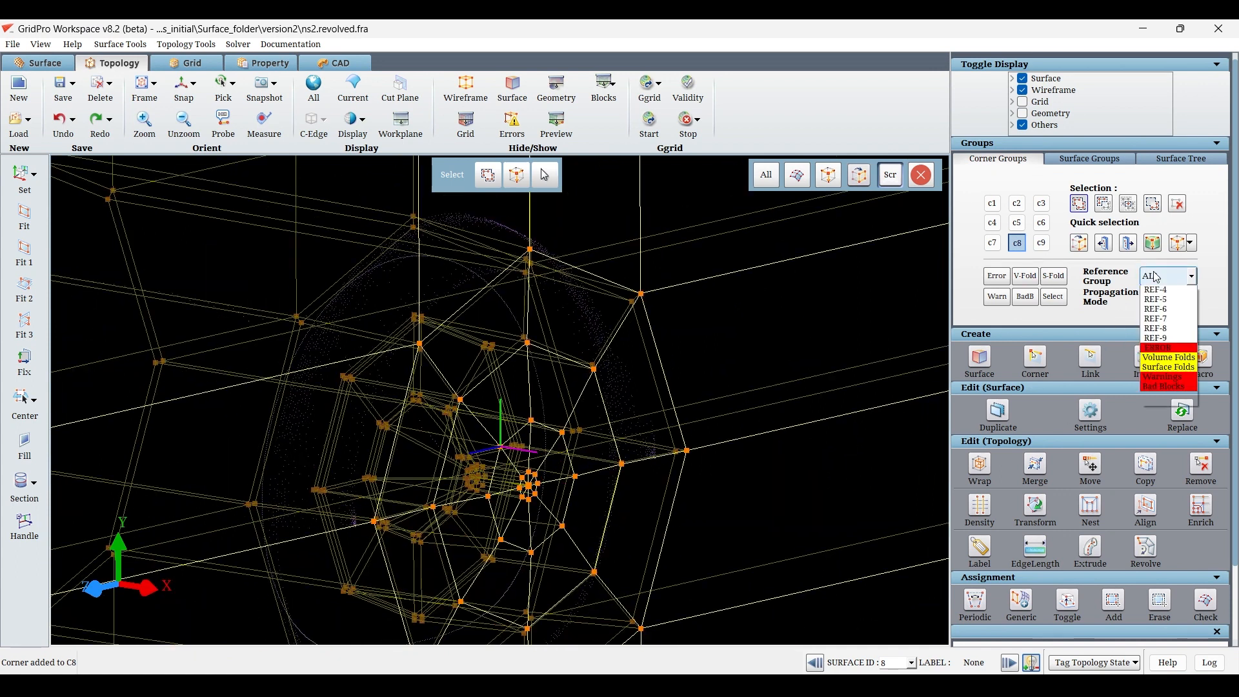
{"action": "left_click", "coordinate": [1155, 303]}
With the positive-X boundary surface made current, copy the C8 corners onto it with To Surface
{"action": "scroll", "coordinate": [561, 573], "scroll_direction": "down", "scroll_amount": 8}
{"action": "scroll", "coordinate": [563, 579], "scroll_direction": "down", "scroll_amount": 4}
{"action": "left_click_drag", "start_coordinate": [563, 580], "coordinate": [755, 471]}
{"action": "left_click_drag", "start_coordinate": [755, 471], "coordinate": [781, 466]}
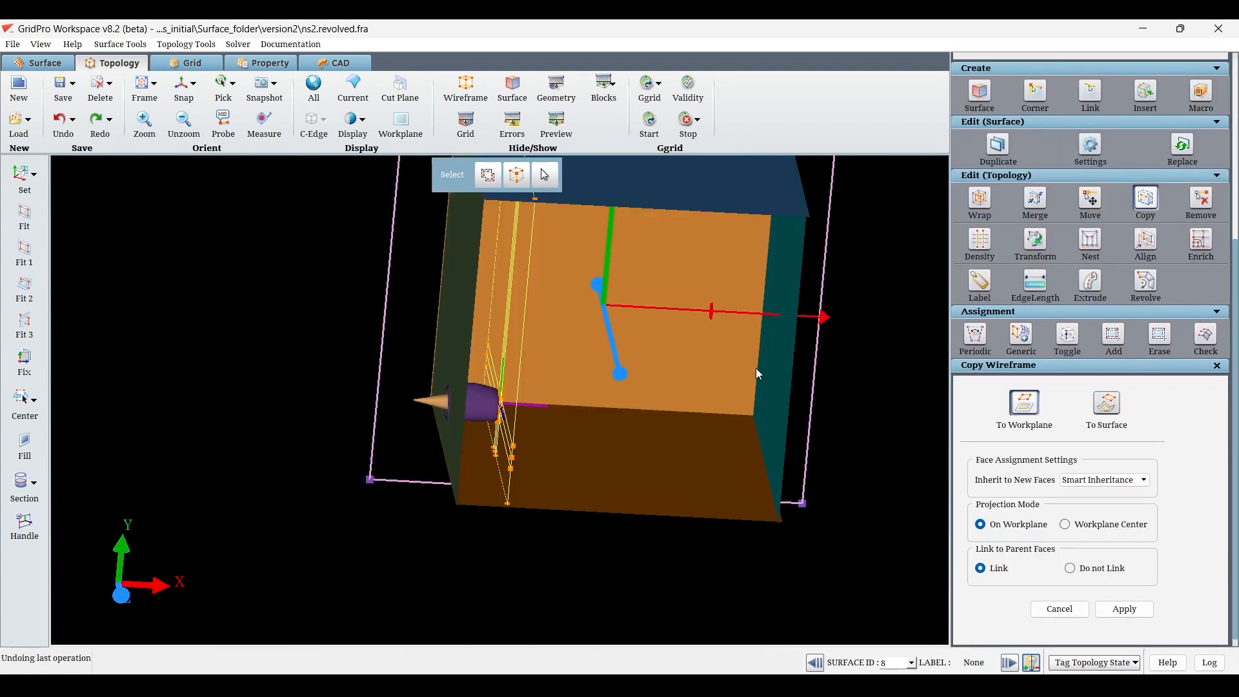
{"action": "right_click", "coordinate": [775, 379]}
{"action": "left_click", "coordinate": [796, 400]}
{"action": "left_click_drag", "start_coordinate": [795, 401], "coordinate": [713, 413]}
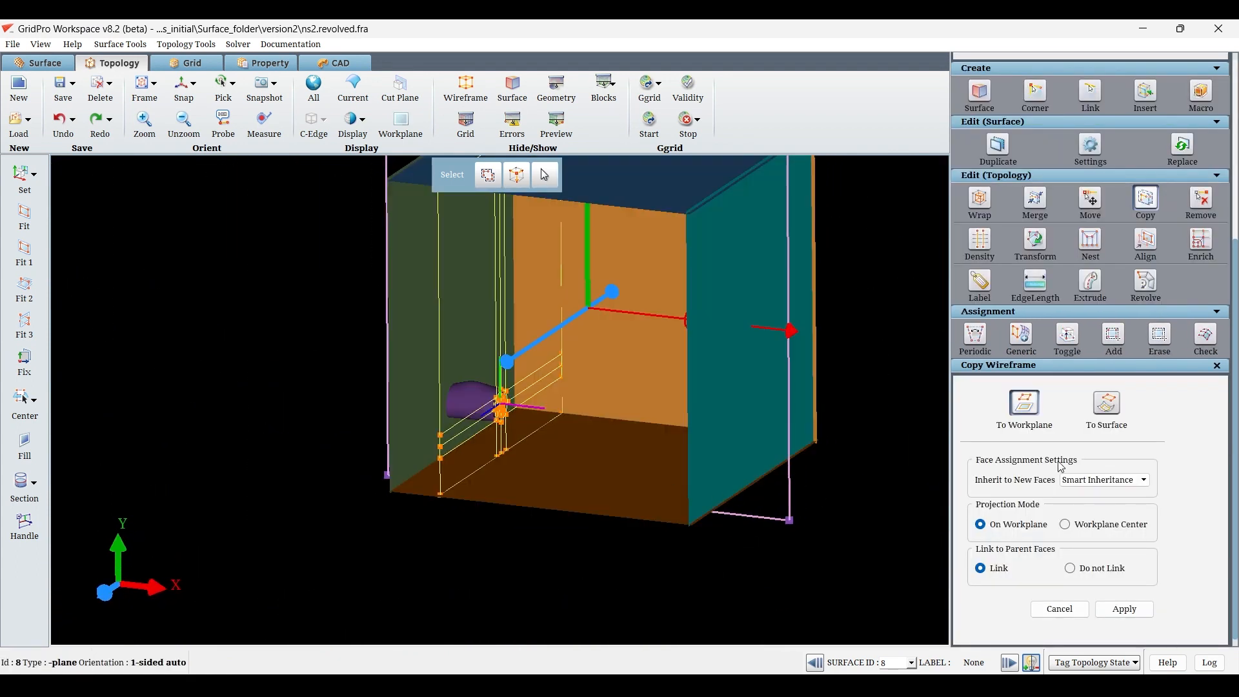
{"action": "left_click", "coordinate": [1124, 609]}
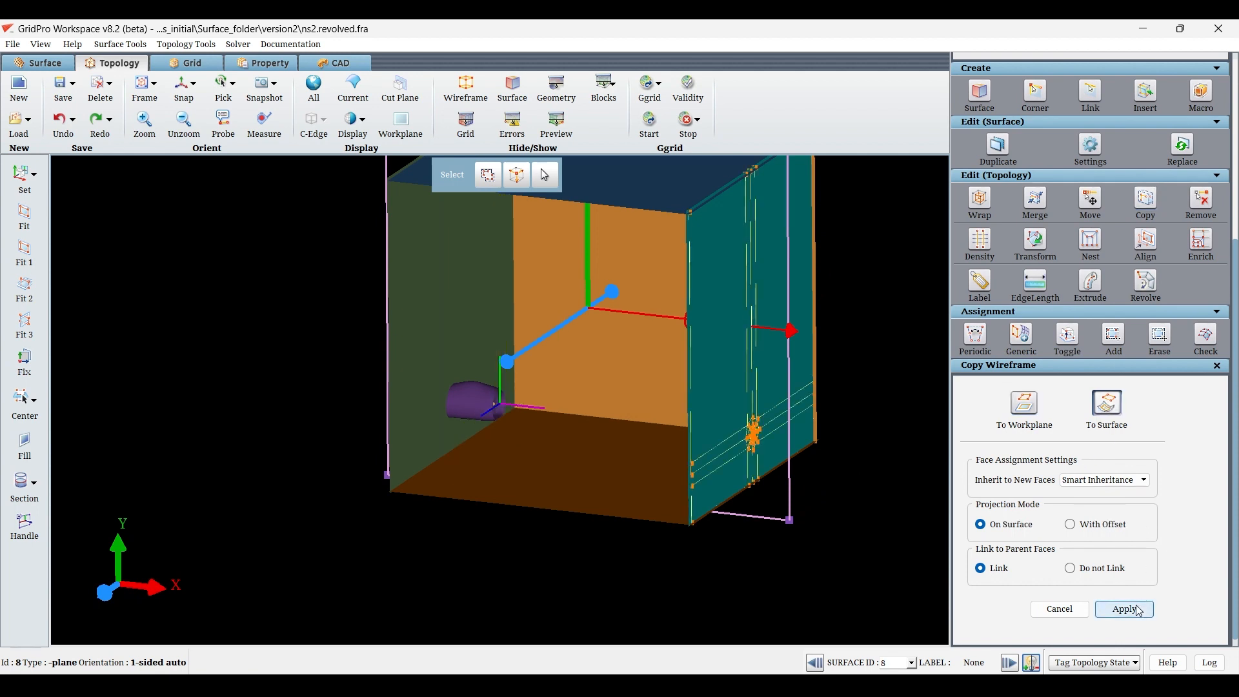
Deactivate corner group C8 to display the whole wireframe
{"action": "scroll", "coordinate": [1033, 194], "scroll_direction": "up", "scroll_amount": 4}
{"action": "left_click", "coordinate": [1018, 171]}
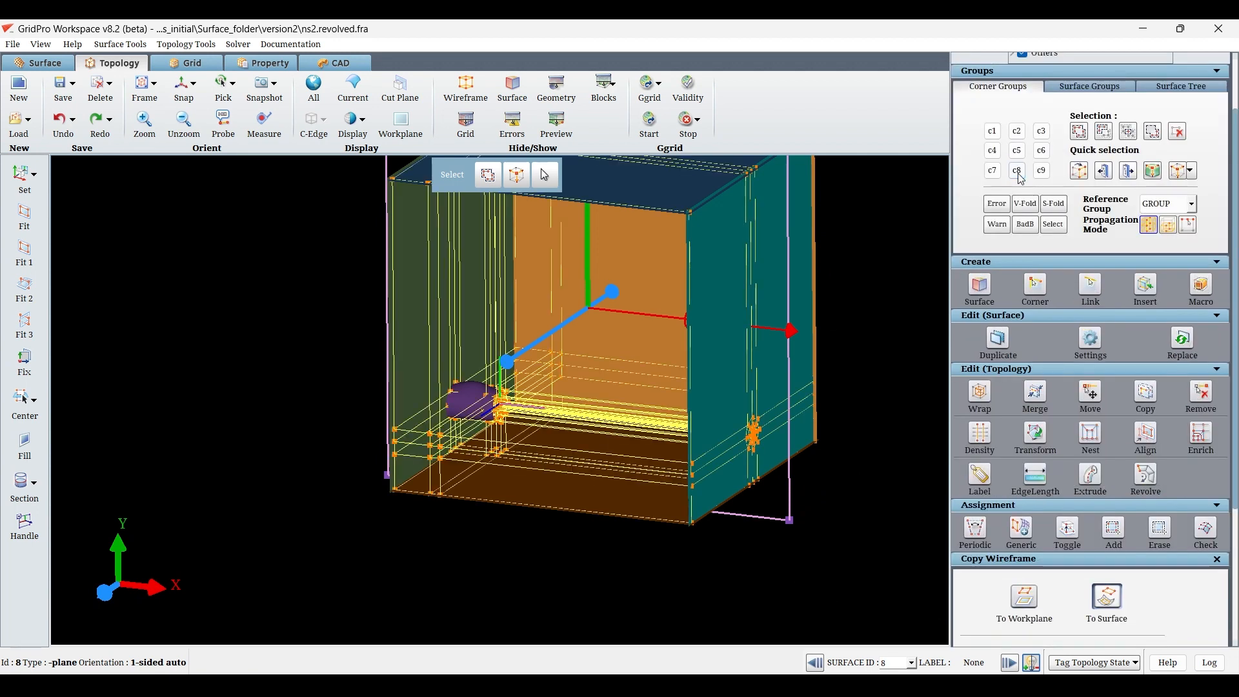
{"action": "left_click_drag", "start_coordinate": [334, 559], "coordinate": [688, 583]}
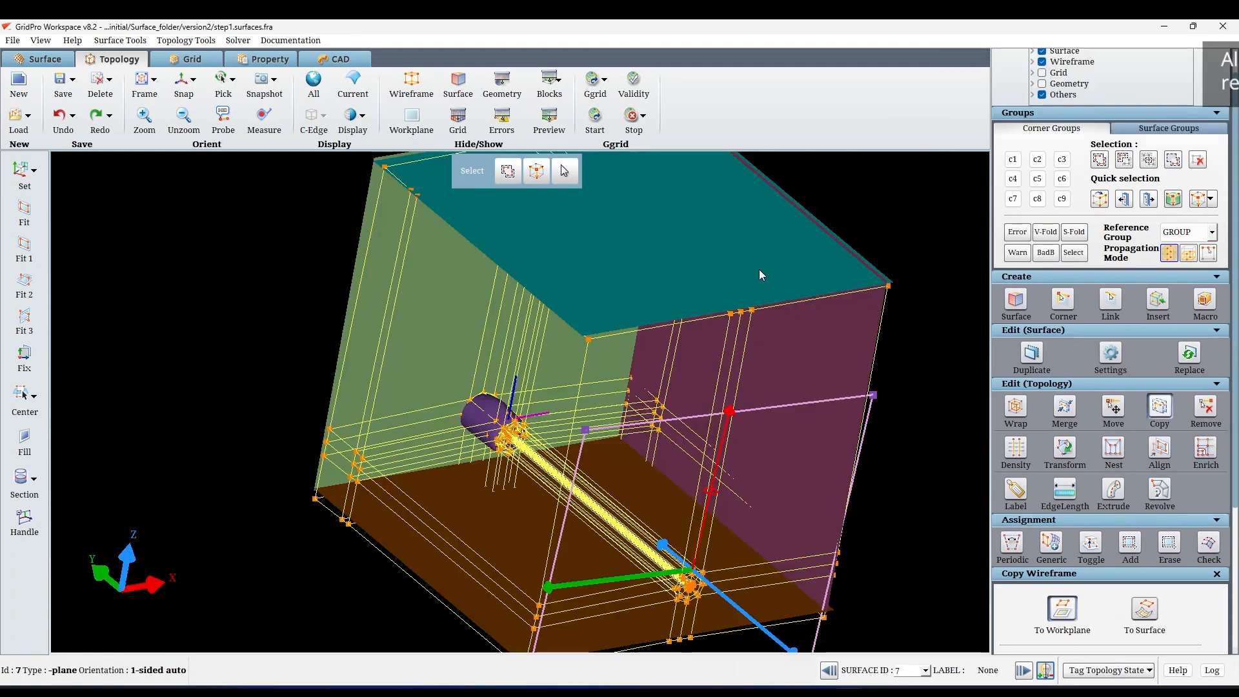
Hide the workplane and assign the corners on the upper boundary plane to surface 7 with Add
{"action": "scroll", "coordinate": [571, 356], "scroll_direction": "down", "scroll_amount": 2}
{"action": "left_click_drag", "start_coordinate": [570, 356], "coordinate": [623, 360]}
{"action": "scroll", "coordinate": [622, 359], "scroll_direction": "up", "scroll_amount": 4}
{"action": "left_click", "coordinate": [411, 119]}
{"action": "left_click", "coordinate": [315, 90]}
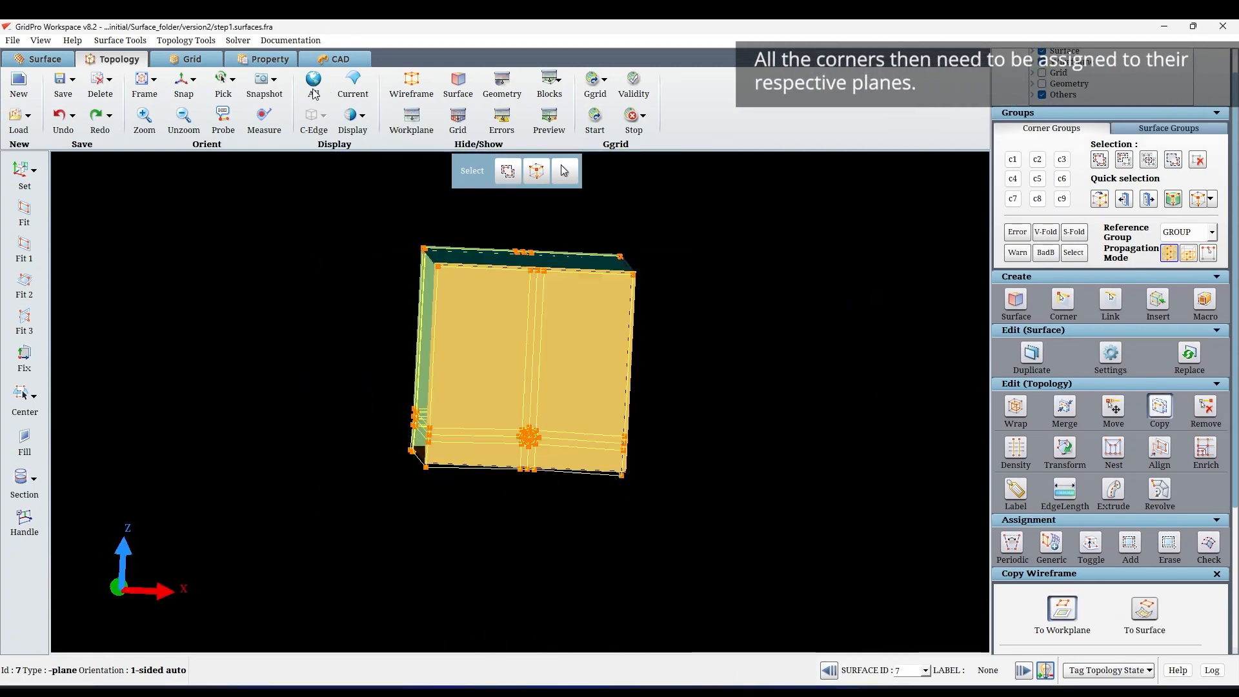
{"action": "middle_click_drag", "start_coordinate": [583, 277], "coordinate": [573, 391]}
{"action": "scroll", "coordinate": [573, 391], "scroll_direction": "up", "scroll_amount": 4}
{"action": "left_click", "coordinate": [1131, 543]}
{"action": "left_click_drag", "start_coordinate": [300, 265], "coordinate": [652, 417]}
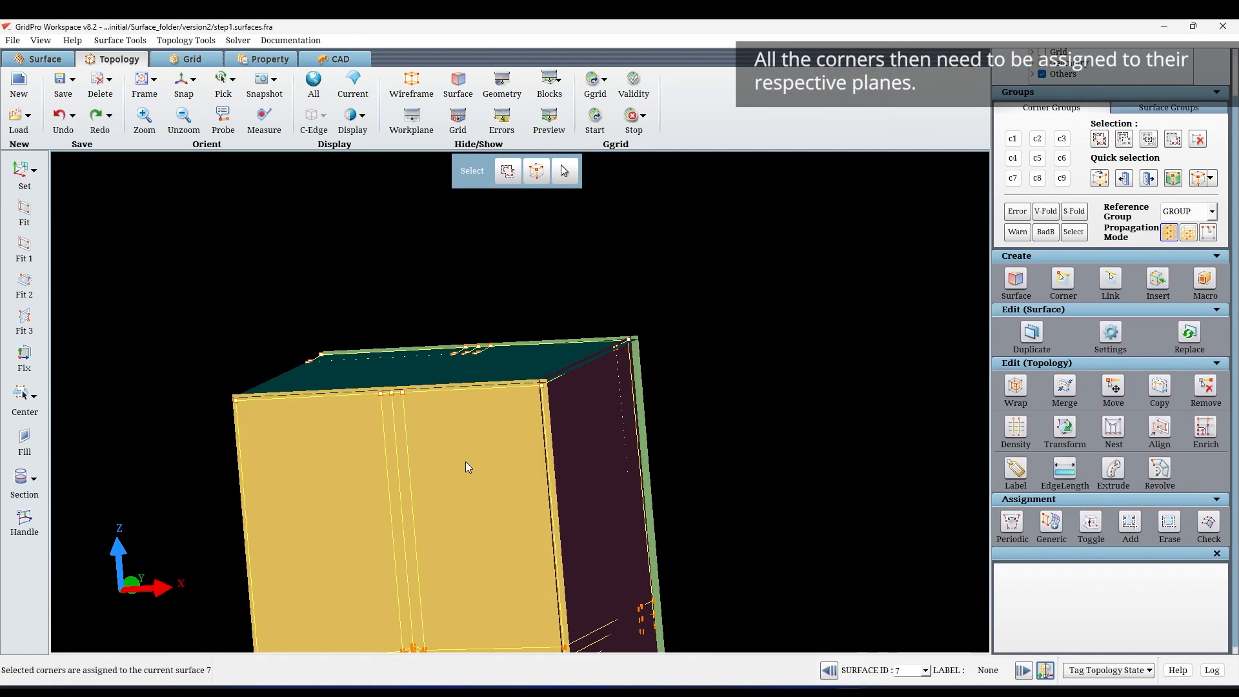
Make the negative-Y end plane current and assign its corners to surface 8 with Add
{"action": "right_click", "coordinate": [466, 462]}
{"action": "left_click", "coordinate": [500, 471]}
{"action": "scroll", "coordinate": [285, 618], "scroll_direction": "down", "scroll_amount": 4}
{"action": "left_click_drag", "start_coordinate": [285, 618], "coordinate": [490, 591]}
{"action": "left_click", "coordinate": [1130, 523]}
{"action": "left_click_drag", "start_coordinate": [767, 601], "coordinate": [602, 331]}
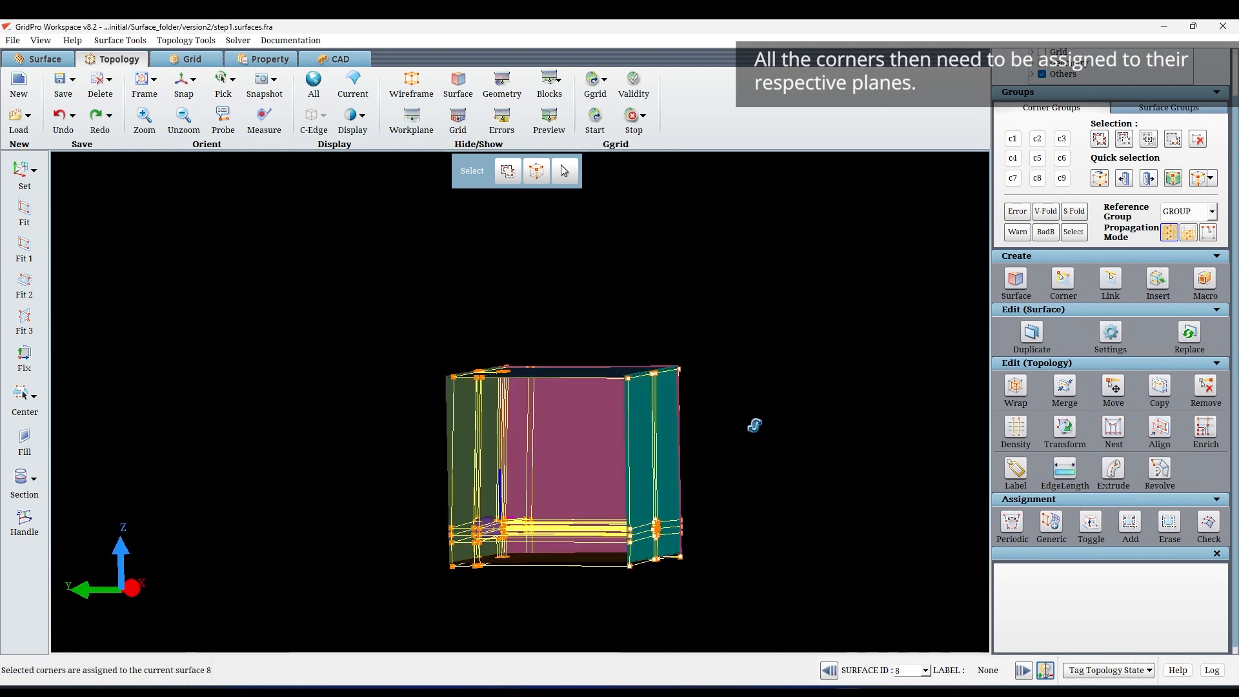
Make further boundary planes current one by one to assign the corners lying on them
{"action": "left_click_drag", "start_coordinate": [754, 426], "coordinate": [636, 452]}
{"action": "left_click_drag", "start_coordinate": [730, 361], "coordinate": [562, 452]}
{"action": "right_click", "coordinate": [541, 448]}
{"action": "left_click", "coordinate": [602, 473]}
{"action": "left_click_drag", "start_coordinate": [749, 478], "coordinate": [726, 610]}
{"action": "left_click_drag", "start_coordinate": [560, 332], "coordinate": [560, 332]}
{"action": "left_click_drag", "start_coordinate": [723, 362], "coordinate": [842, 213]}
{"action": "right_click", "coordinate": [567, 521]}
{"action": "left_click", "coordinate": [626, 546]}
{"action": "left_click_drag", "start_coordinate": [534, 314], "coordinate": [462, 525]}
{"action": "left_click_drag", "start_coordinate": [354, 510], "coordinate": [452, 484]}
Make the negative-X side plane current and assign its corners to surface 10 with Add
{"action": "right_click", "coordinate": [472, 475]}
{"action": "left_click", "coordinate": [532, 498]}
{"action": "left_click_drag", "start_coordinate": [545, 501], "coordinate": [507, 523]}
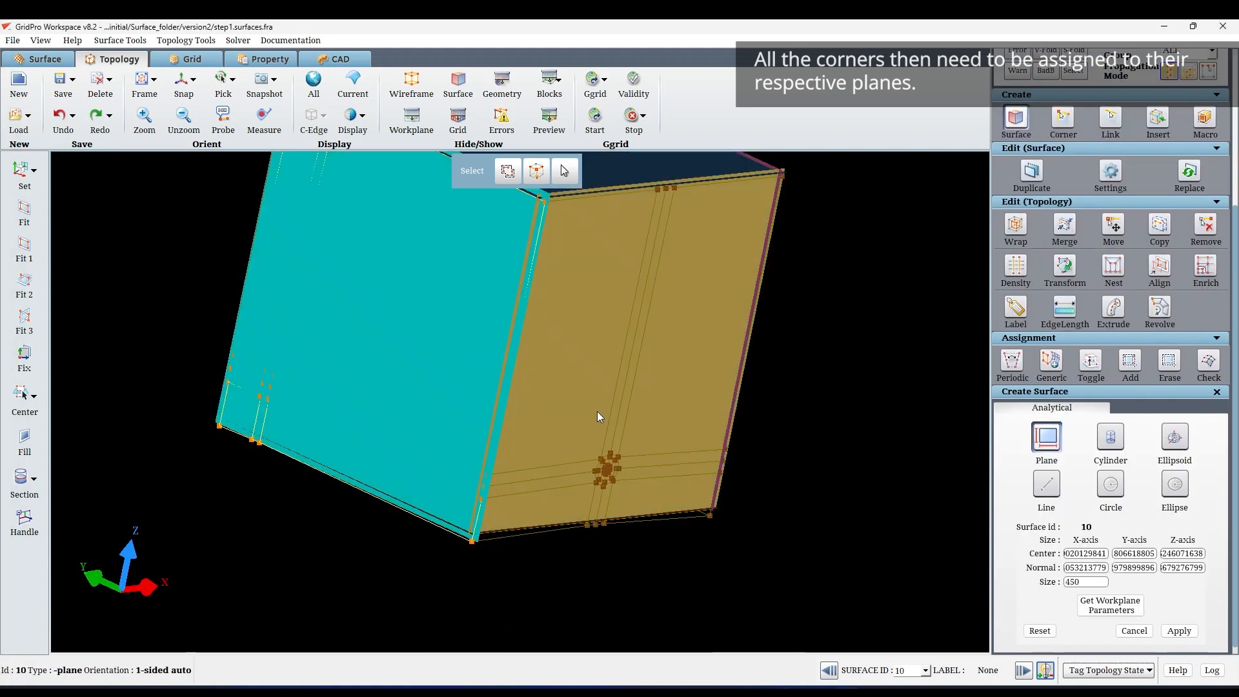
{"action": "left_click_drag", "start_coordinate": [536, 459], "coordinate": [350, 414]}
{"action": "left_click", "coordinate": [1128, 363]}
{"action": "left_click_drag", "start_coordinate": [296, 172], "coordinate": [464, 538]}
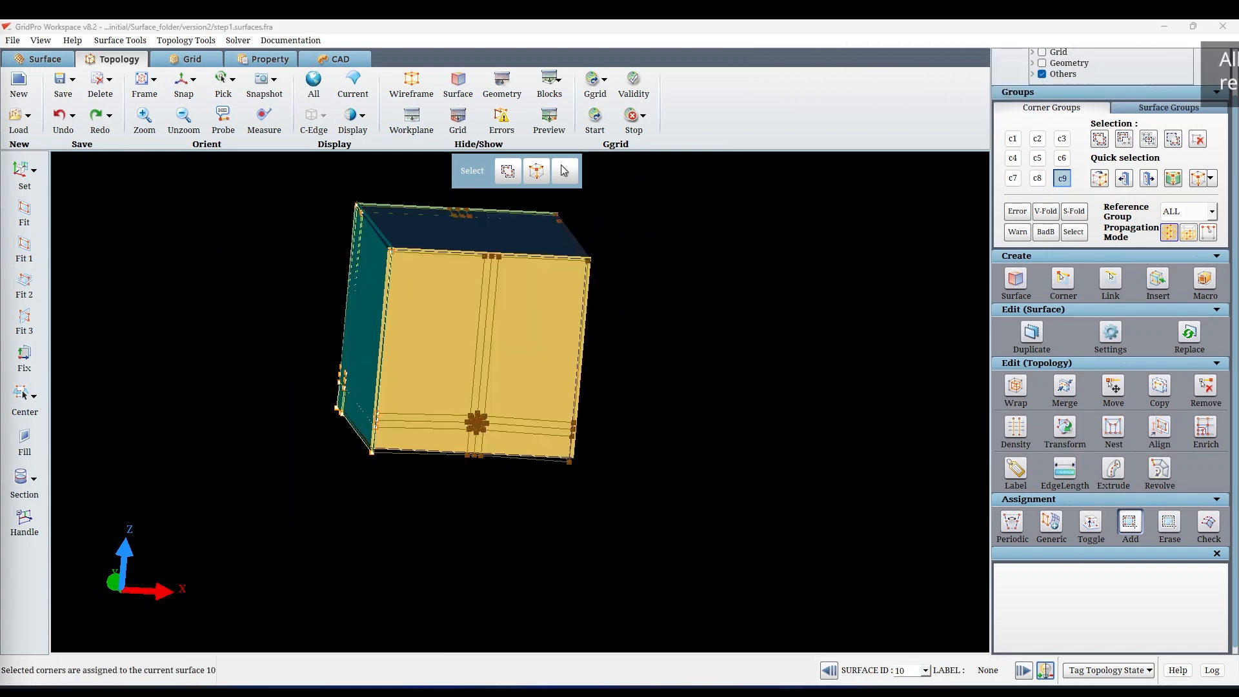
Run the topology validity check and close its report
{"action": "left_click", "coordinate": [644, 86]}
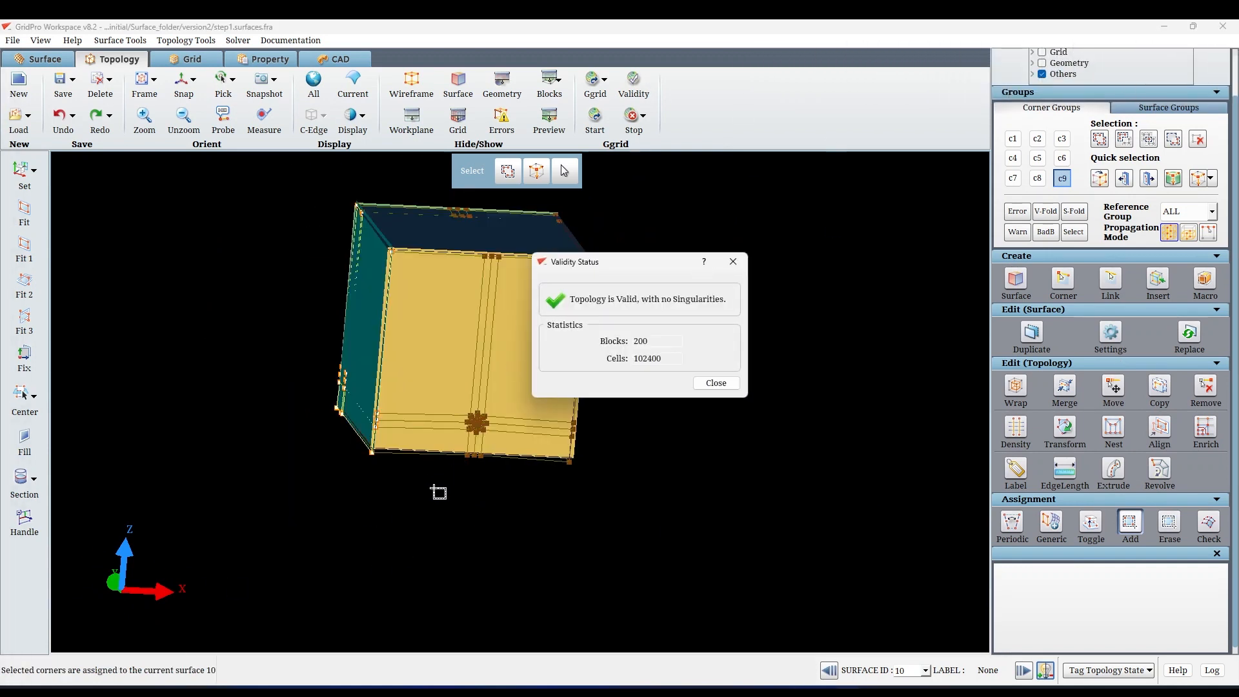
{"action": "left_click", "coordinate": [716, 384]}
Set the density of the long lower Y-direction edges to 48 and preview the block grid with the surfaces hidden
{"action": "mouse_move", "coordinate": [379, 506]}
{"action": "left_mouse_down"}
{"action": "mouse_move", "coordinate": [426, 490]}
{"action": "mouse_move", "coordinate": [858, 467]}
{"action": "mouse_move", "coordinate": [653, 475]}
{"action": "left_mouse_up"}
{"action": "scroll", "coordinate": [475, 531], "scroll_direction": "up", "scroll_amount": 5}
{"action": "mouse_move", "coordinate": [470, 532]}
{"action": "left_mouse_down"}
{"action": "mouse_move", "coordinate": [553, 550]}
{"action": "mouse_move", "coordinate": [682, 534]}
{"action": "left_mouse_up"}
{"action": "left_click", "coordinate": [1017, 429]}
{"action": "left_click", "coordinate": [641, 493]}
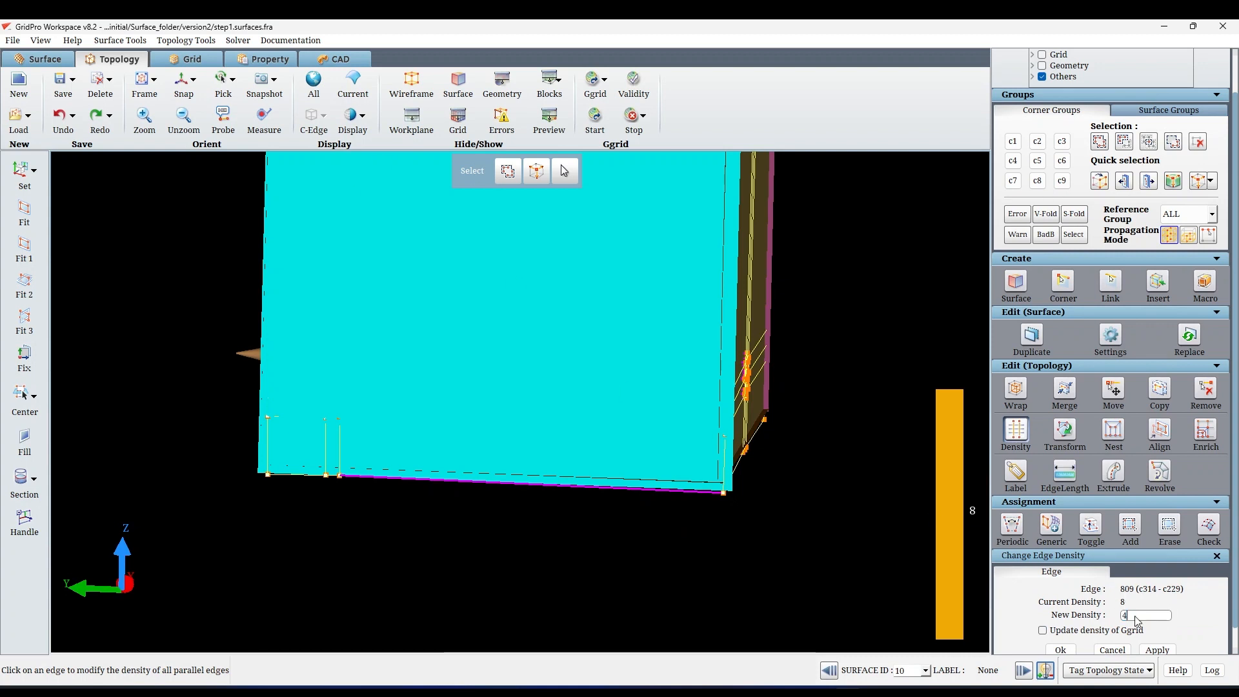
{"action": "scroll", "coordinate": [1143, 620], "scroll_direction": "down", "scroll_amount": 1}
{"action": "left_click", "coordinate": [549, 118]}
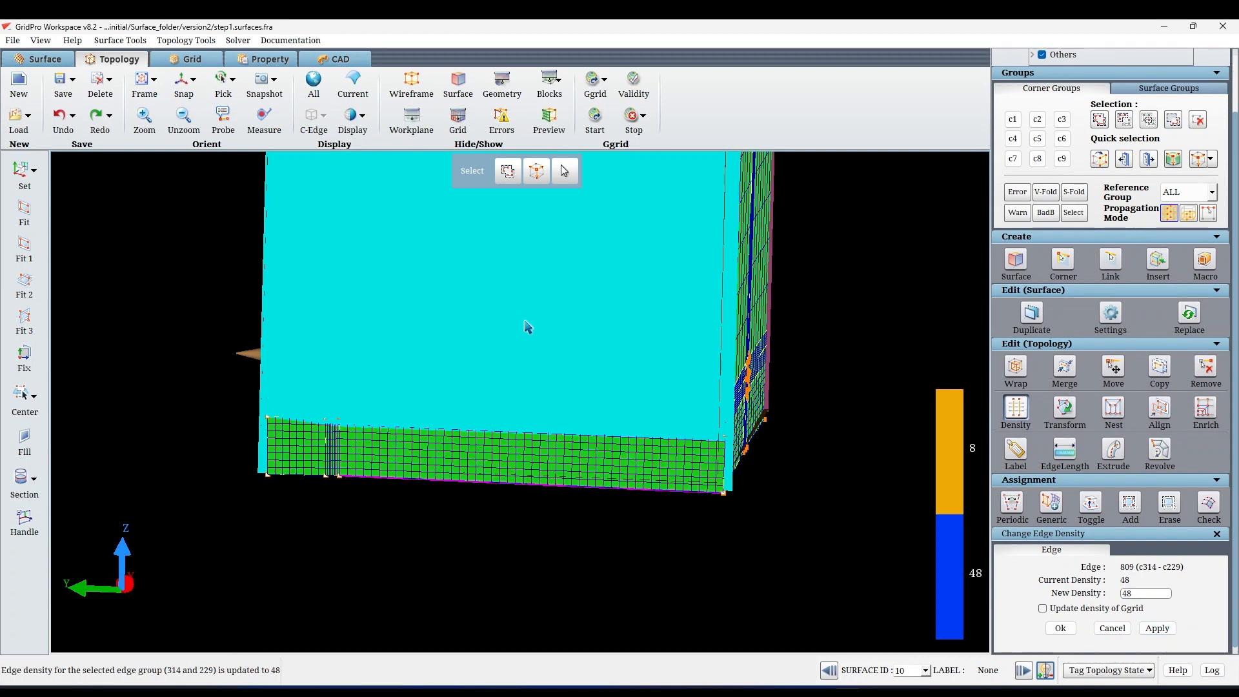
{"action": "left_click", "coordinate": [454, 87]}
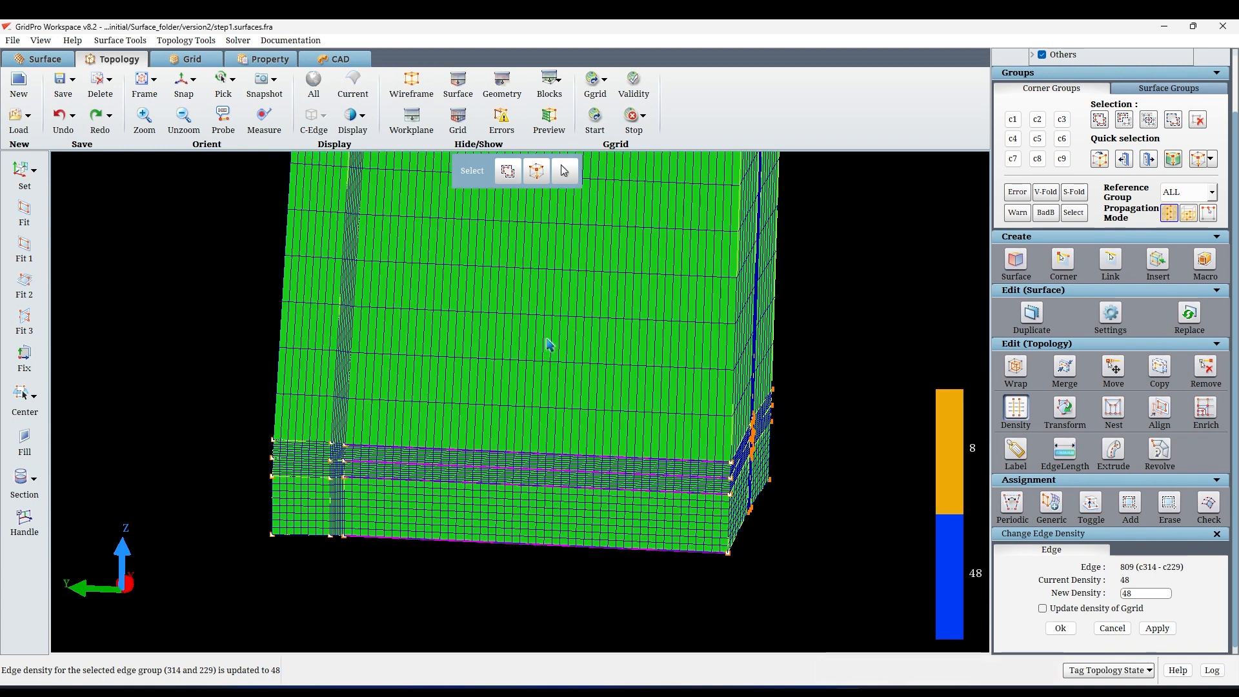
Set the density of the tall vertical edges above the nacelle to 36
{"action": "left_click_drag", "start_coordinate": [558, 332], "coordinate": [633, 429]}
{"action": "left_click", "coordinate": [1017, 410]}
{"action": "left_click_drag", "start_coordinate": [742, 427], "coordinate": [597, 431]}
{"action": "left_click", "coordinate": [590, 419]}
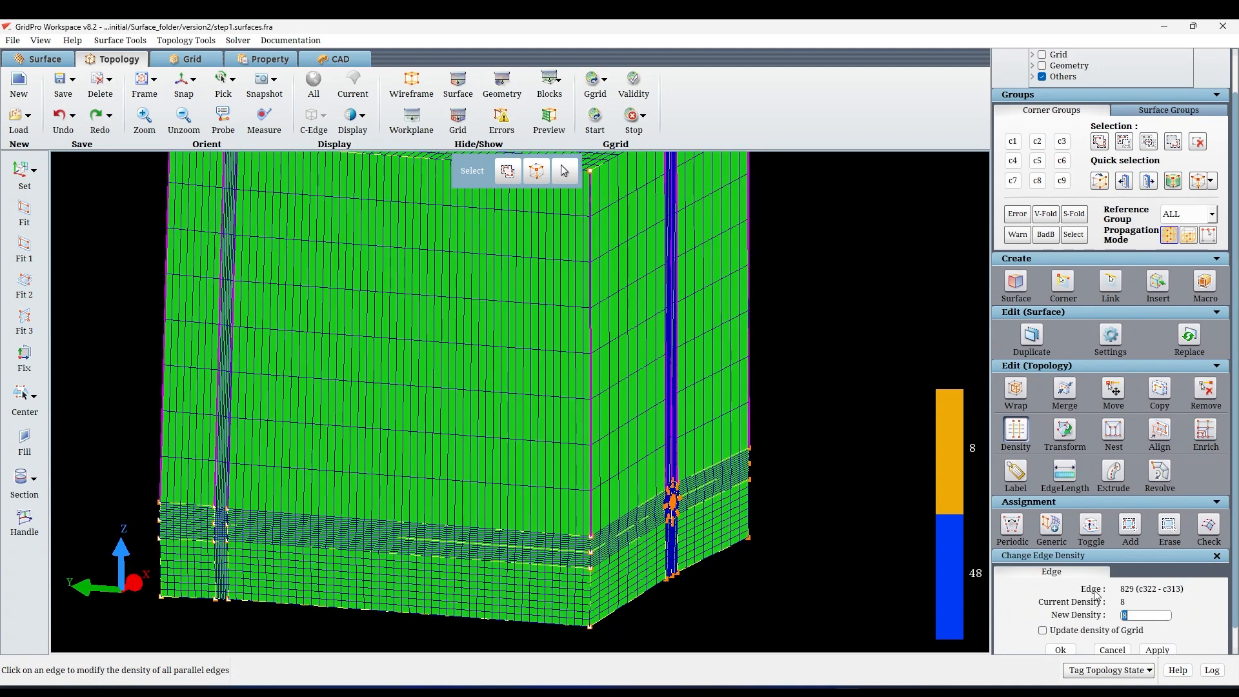
{"action": "scroll", "coordinate": [1135, 614], "scroll_direction": "down", "scroll_amount": 1}
{"action": "left_click", "coordinate": [1157, 629]}
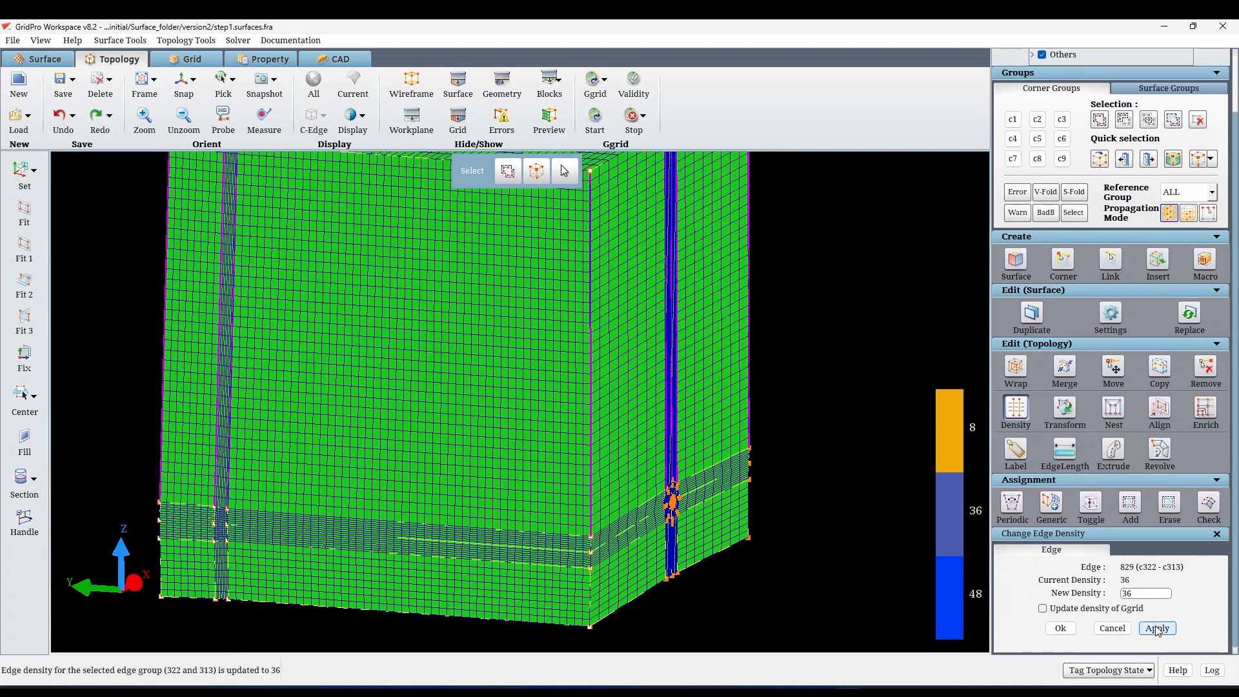
Set the density of the X-direction edges between the negative-X side and the nacelle blocks to 18
{"action": "right_click_drag", "start_coordinate": [370, 549], "coordinate": [456, 519]}
{"action": "left_click_drag", "start_coordinate": [456, 519], "coordinate": [445, 562]}
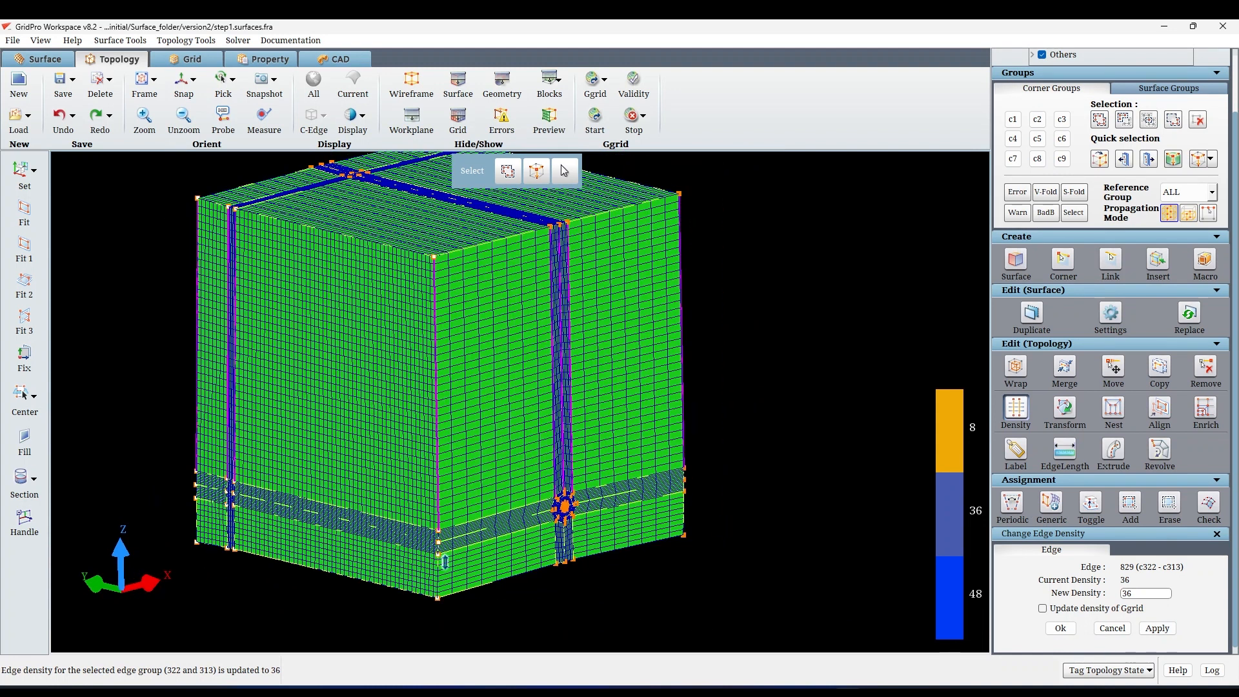
{"action": "left_click", "coordinate": [497, 243]}
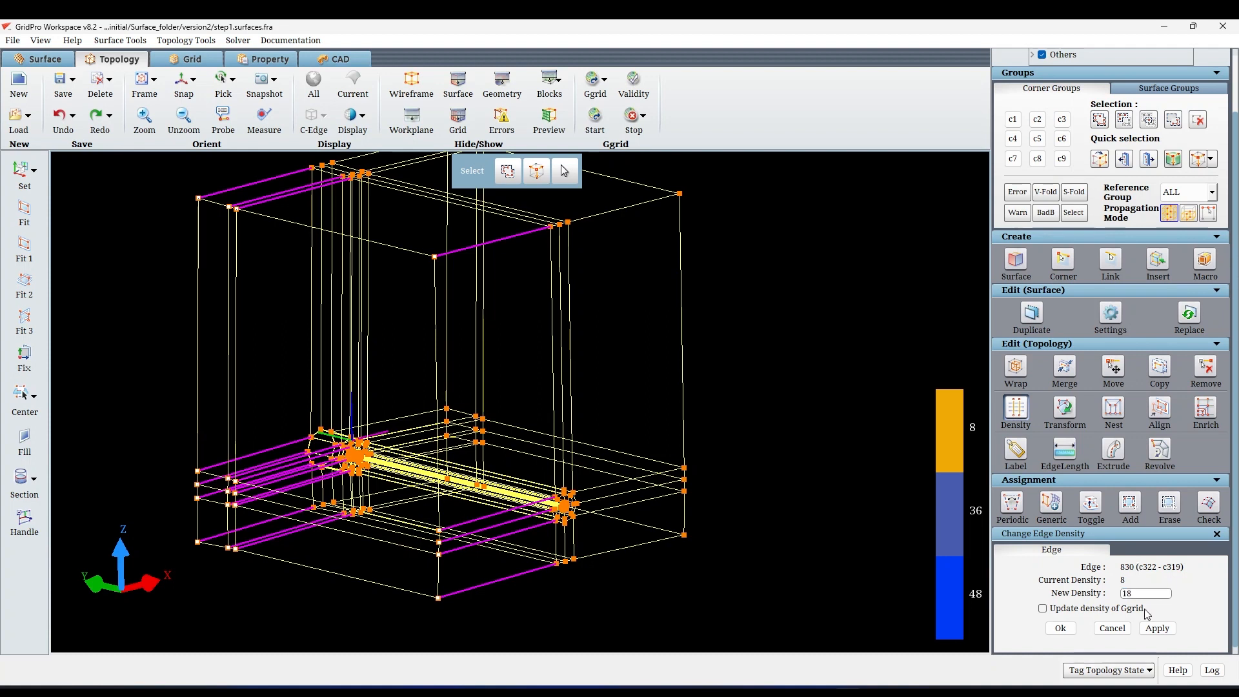
{"action": "left_click", "coordinate": [1158, 628]}
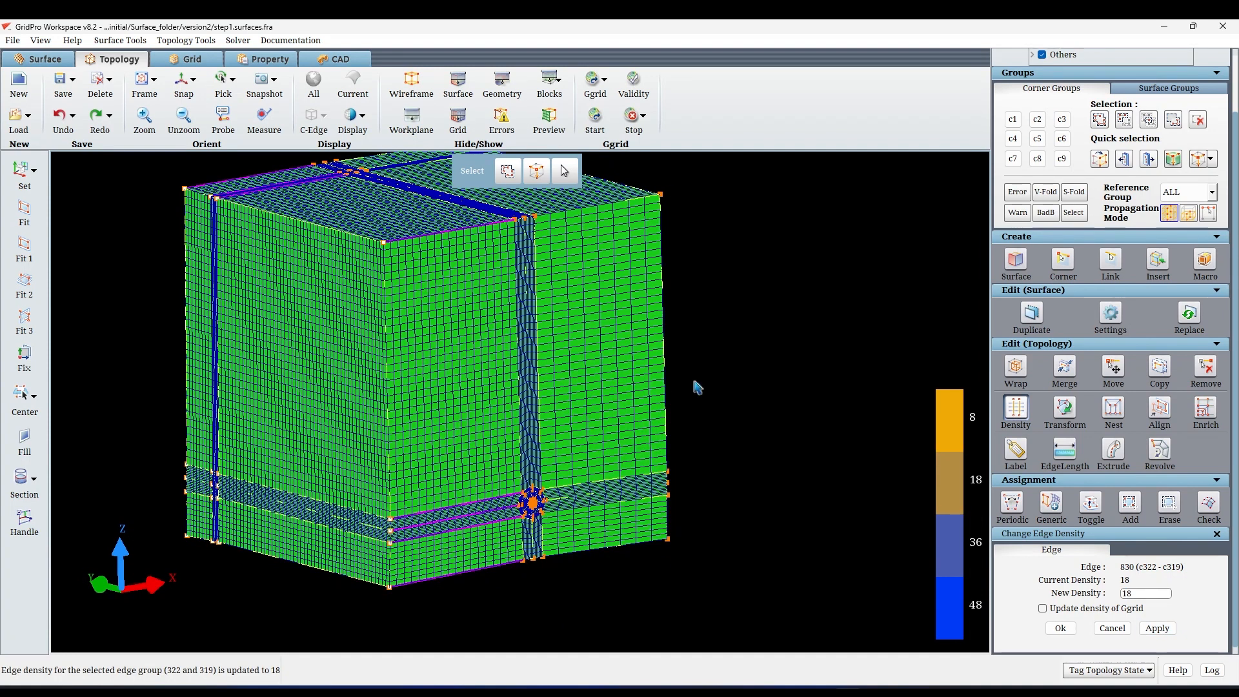
Inspect the previewed block grid from several sides and apply the edge density of 18
{"action": "scroll", "coordinate": [605, 553], "scroll_direction": "up", "scroll_amount": 3}
{"action": "scroll", "coordinate": [716, 539], "scroll_direction": "down", "scroll_amount": 5}
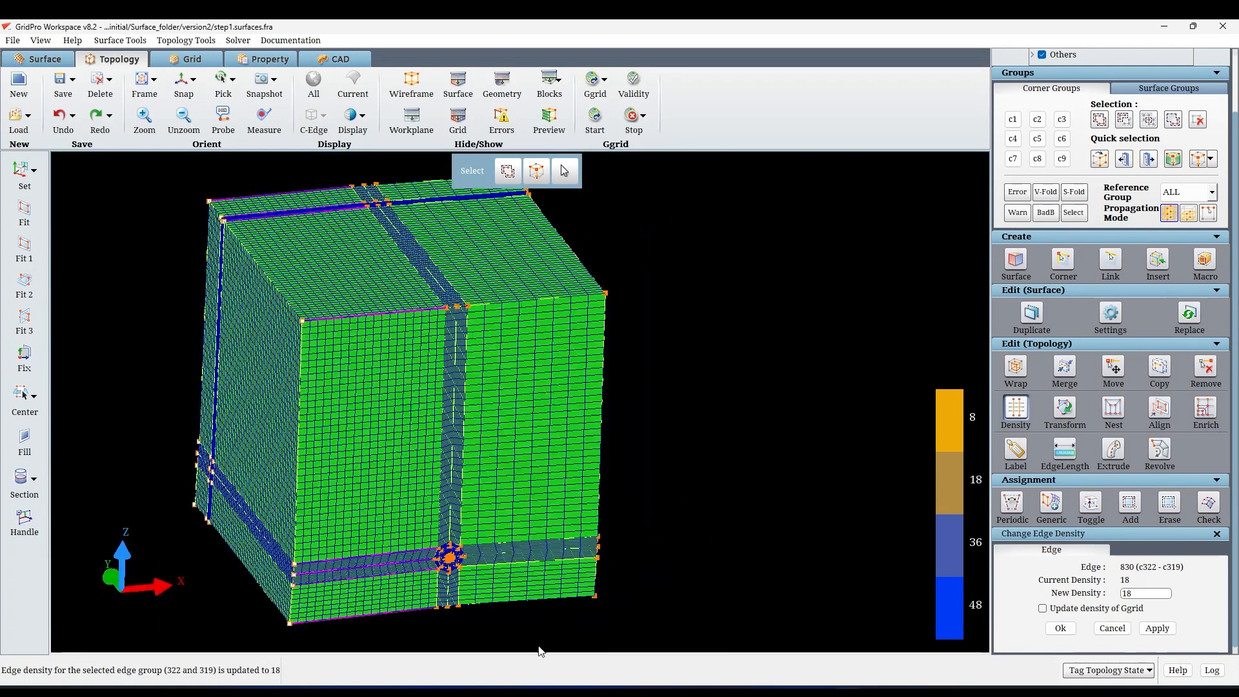
{"action": "scroll", "coordinate": [521, 282], "scroll_direction": "up", "scroll_amount": 3}
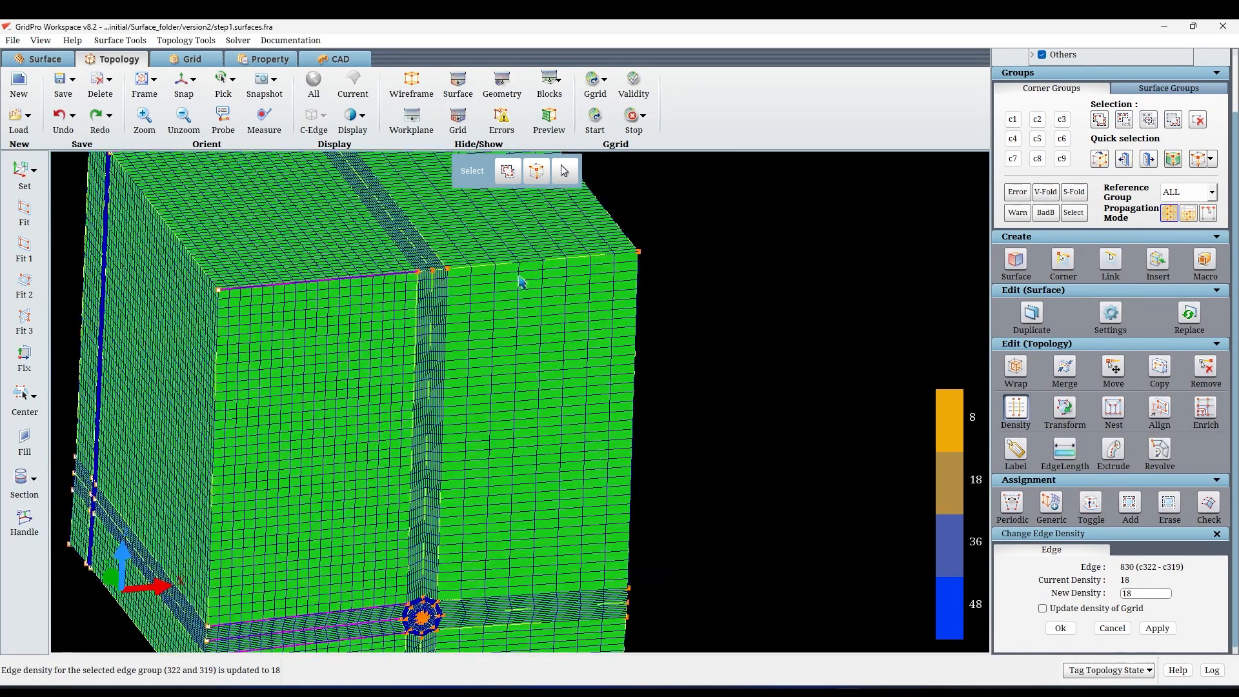
{"action": "left_click", "coordinate": [1154, 628]}
Start grid generation with the default schedule parameters, overwriting the schedule, grid and dump files and removing the pty file
{"action": "scroll", "coordinate": [747, 581], "scroll_direction": "down", "scroll_amount": 4}
{"action": "left_click_drag", "start_coordinate": [747, 581], "coordinate": [689, 360]}
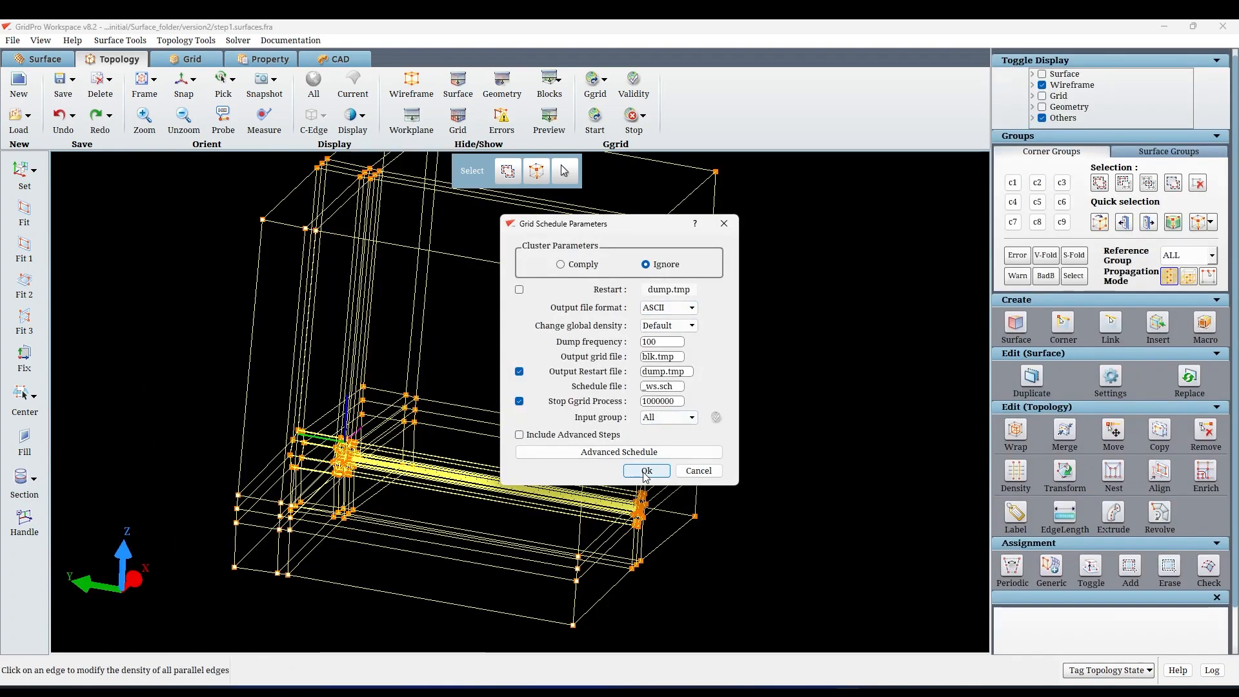
{"action": "left_click", "coordinate": [645, 472]}
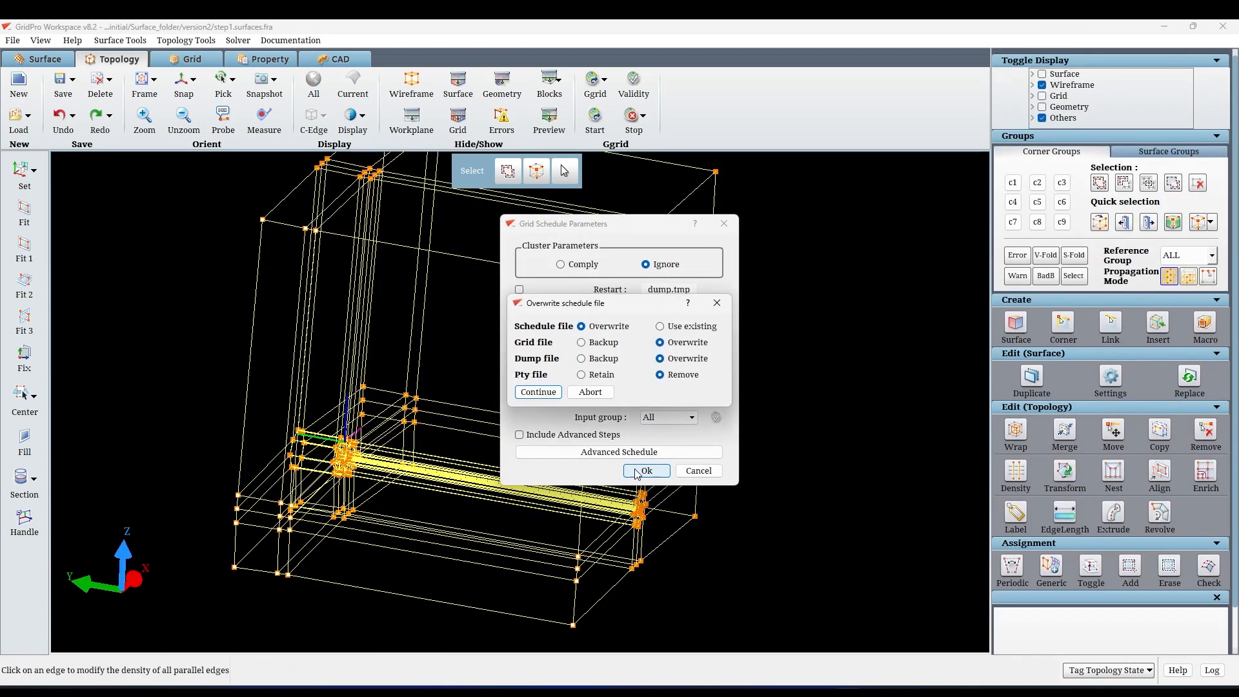
{"action": "left_click", "coordinate": [538, 392]}
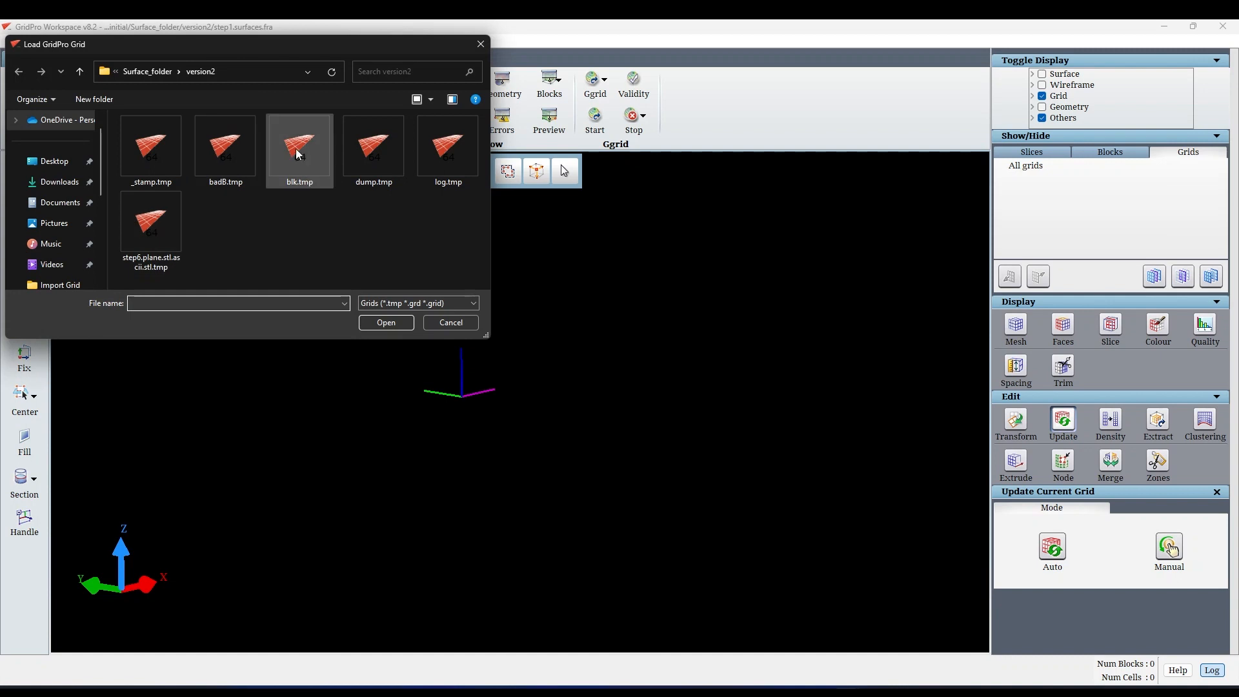
Load the generated grid blk.tmp and hide the outer boundary surface in front of the nacelle inlet
{"action": "left_click", "coordinate": [377, 314]}
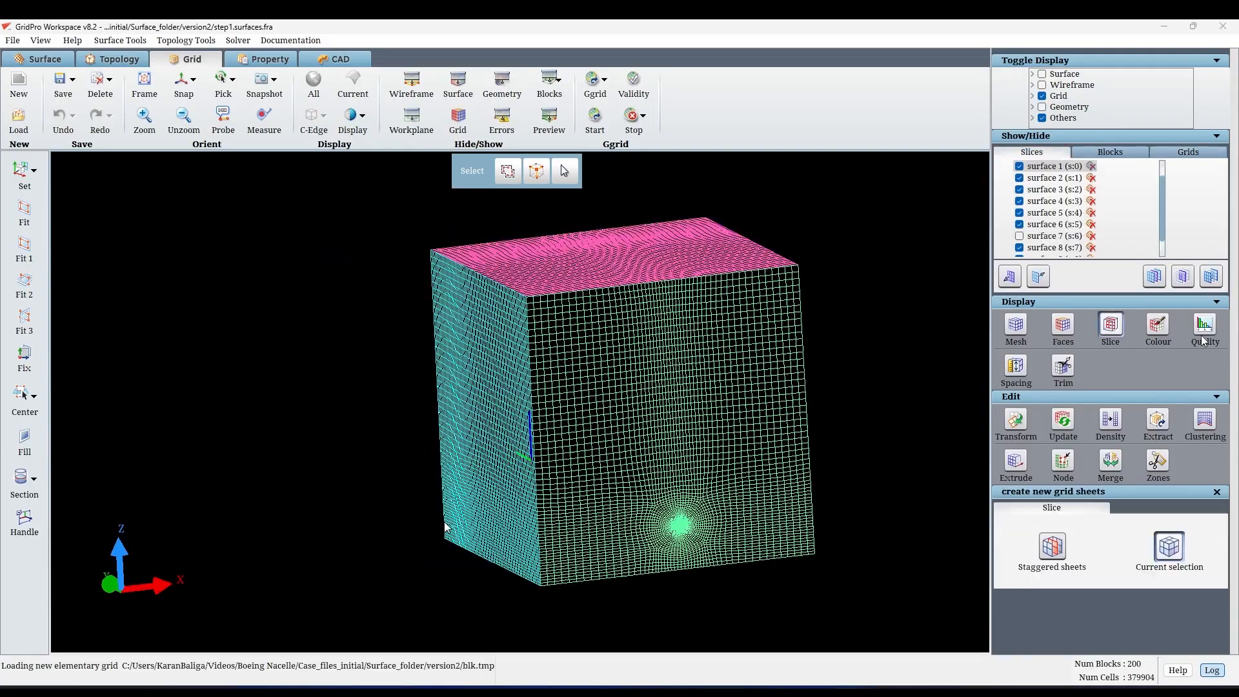
{"action": "right_click", "coordinate": [621, 483]}
{"action": "left_click", "coordinate": [652, 566]}
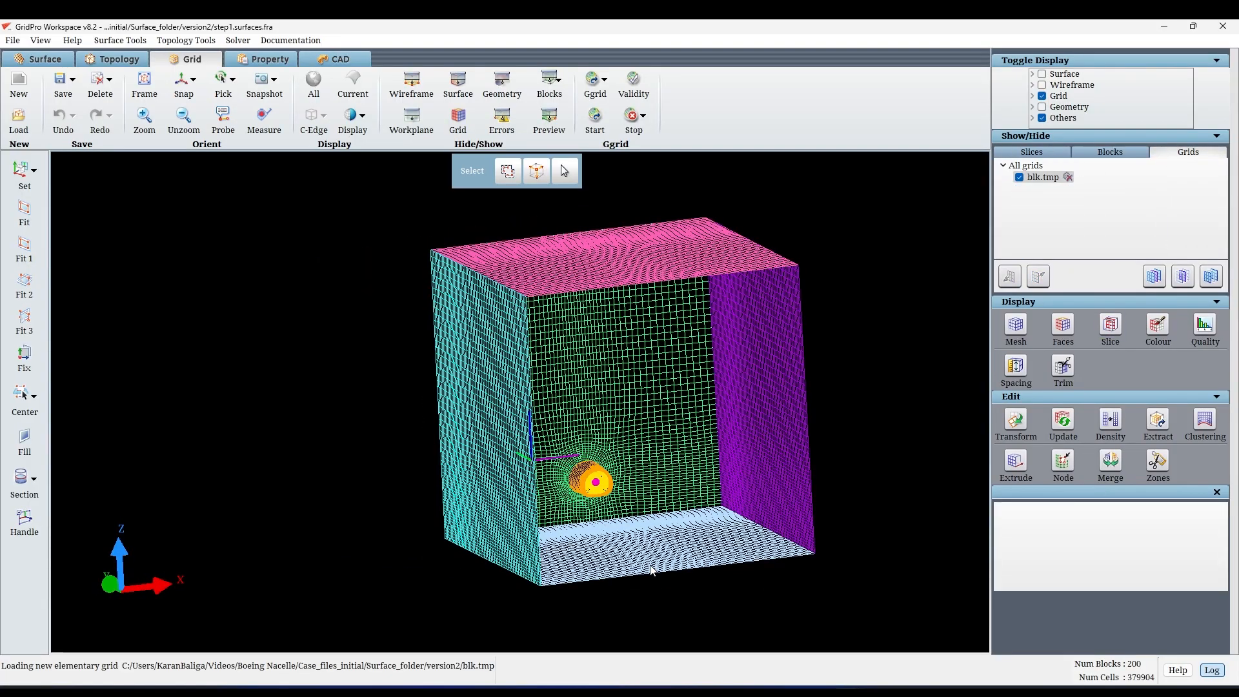
Evaluate the quality of the grid and plot its skew distribution
{"action": "scroll", "coordinate": [617, 426], "scroll_direction": "up", "scroll_amount": 8}
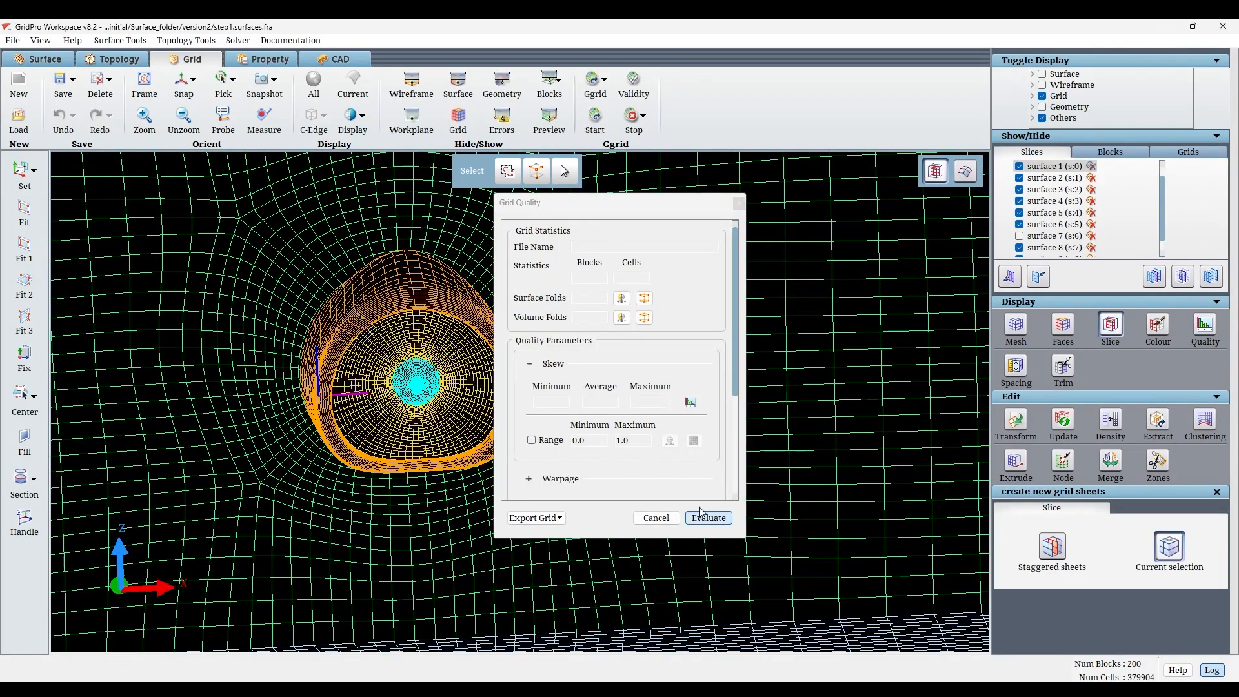
{"action": "left_click", "coordinate": [693, 404]}
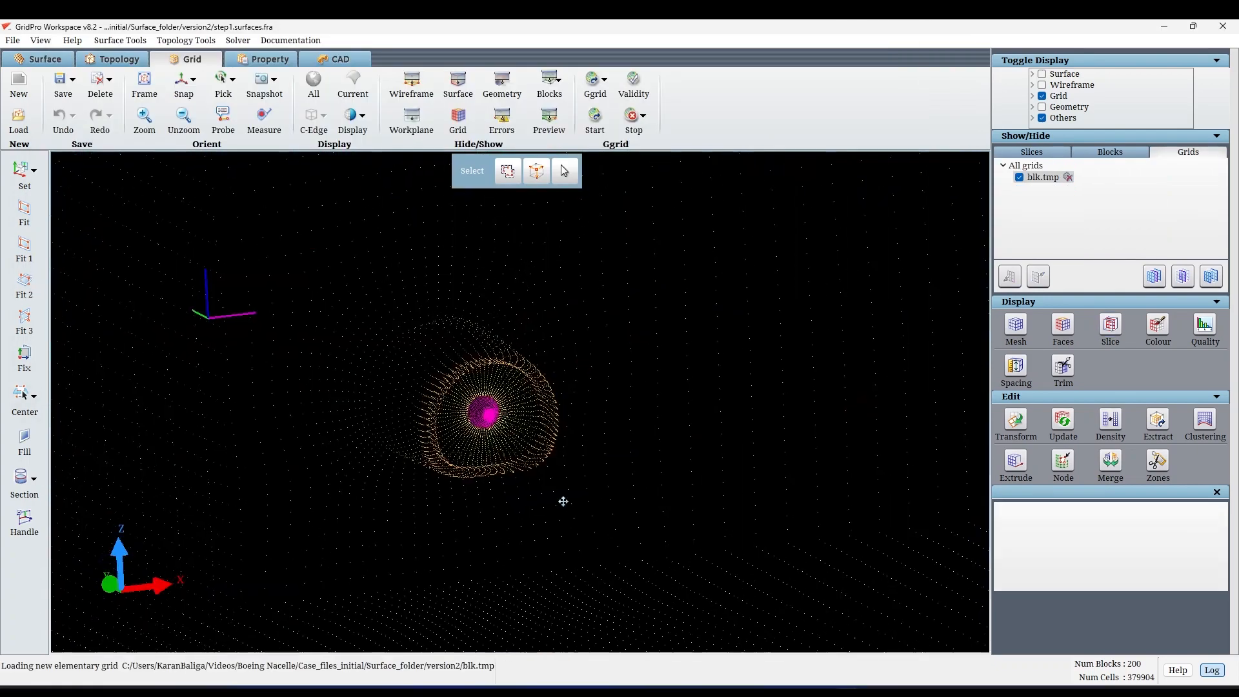
Examine the surface mesh on the nacelle lip, fan face and spinner, and on the surrounding domain boundaries
{"action": "scroll", "coordinate": [561, 501], "scroll_direction": "up", "scroll_amount": 5}
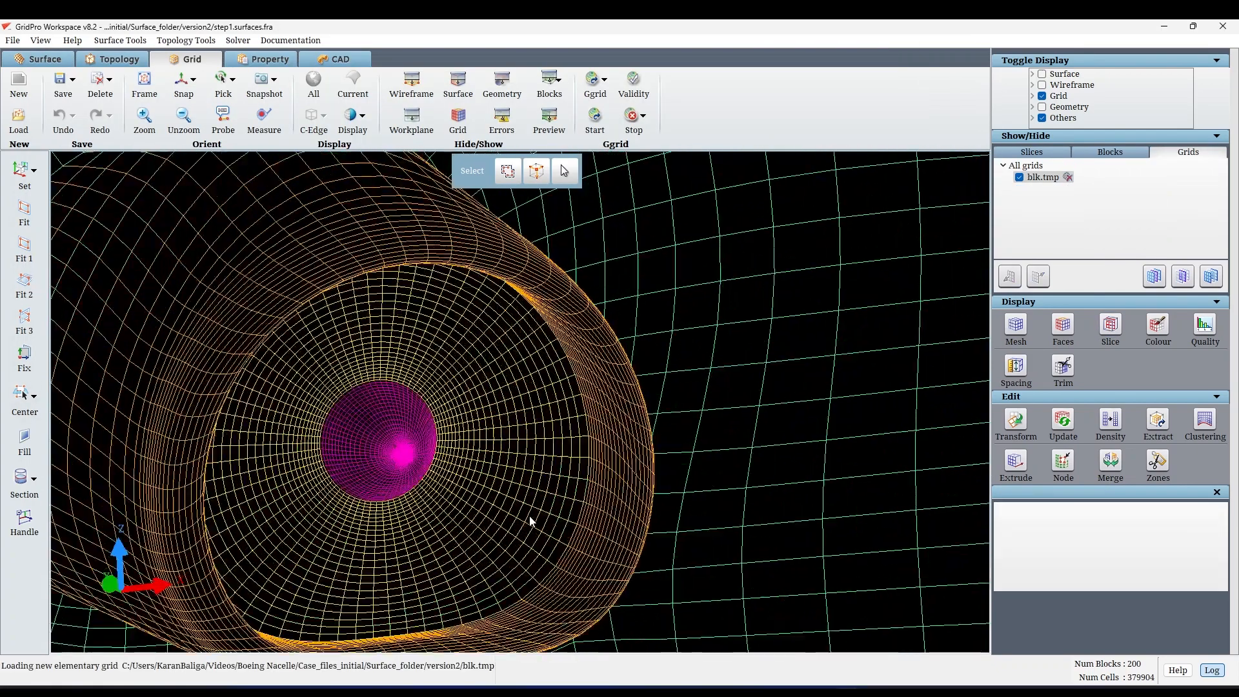
{"action": "left_click_drag", "start_coordinate": [406, 524], "coordinate": [530, 495]}
{"action": "scroll", "coordinate": [401, 525], "scroll_direction": "up", "scroll_amount": 3}
{"action": "scroll", "coordinate": [373, 528], "scroll_direction": "up", "scroll_amount": 8}
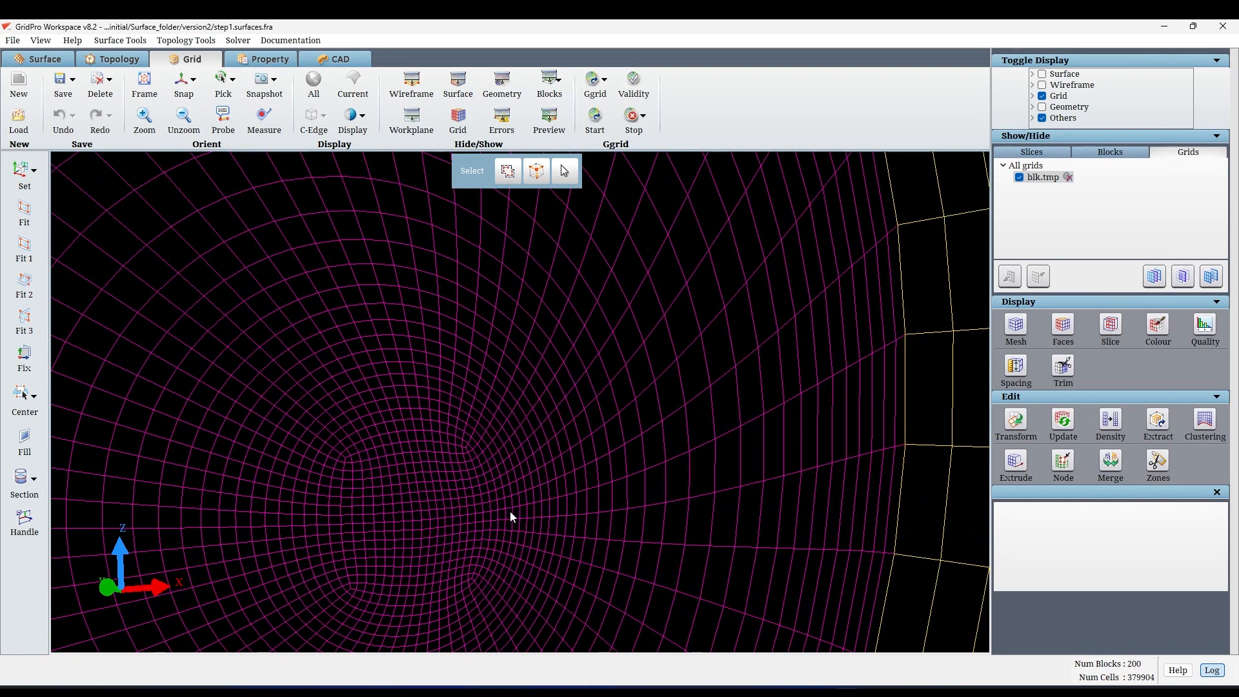
{"action": "scroll", "coordinate": [510, 513], "scroll_direction": "down", "scroll_amount": 8}
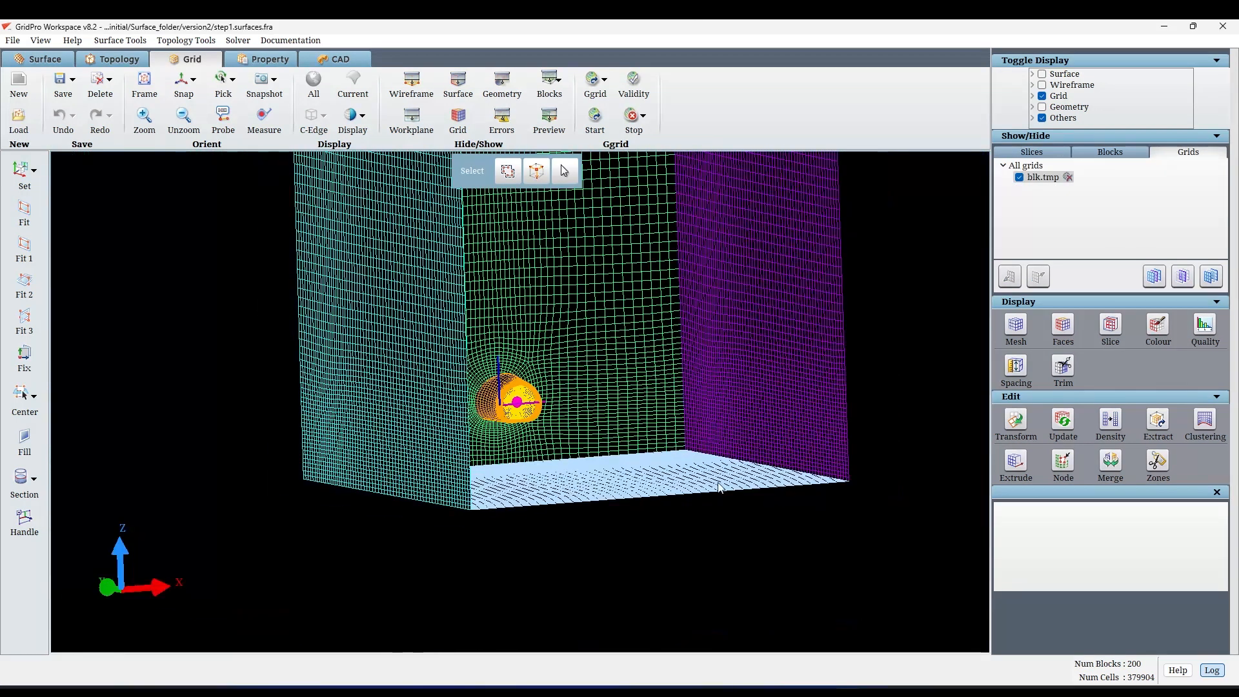
{"action": "scroll", "coordinate": [549, 501], "scroll_direction": "up", "scroll_amount": 2}
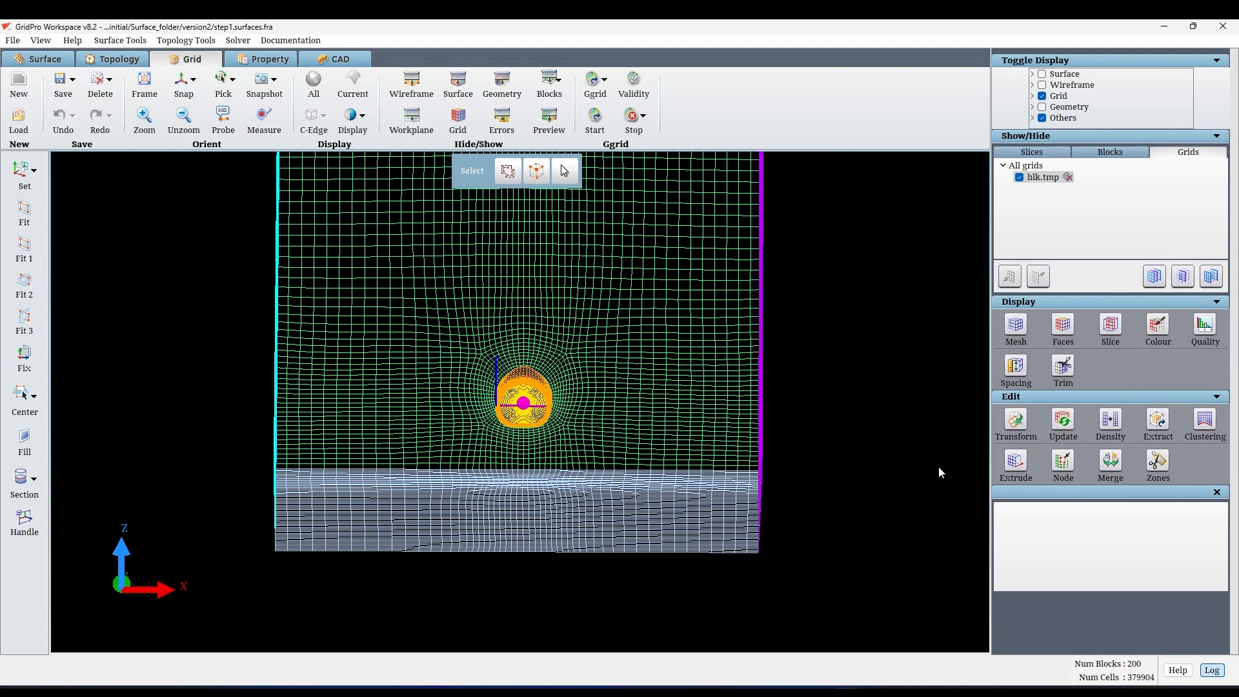
Create a grid sheet along the vertical Y-Z plane through the nacelle centre, hide the blocks and show only that sheet
{"action": "left_click", "coordinate": [1111, 326]}
{"action": "scroll", "coordinate": [514, 595], "scroll_direction": "up", "scroll_amount": 10}
{"action": "left_click", "coordinate": [469, 550]}
{"action": "scroll", "coordinate": [469, 549], "scroll_direction": "down", "scroll_amount": 5}
{"action": "left_click", "coordinate": [1093, 150]}
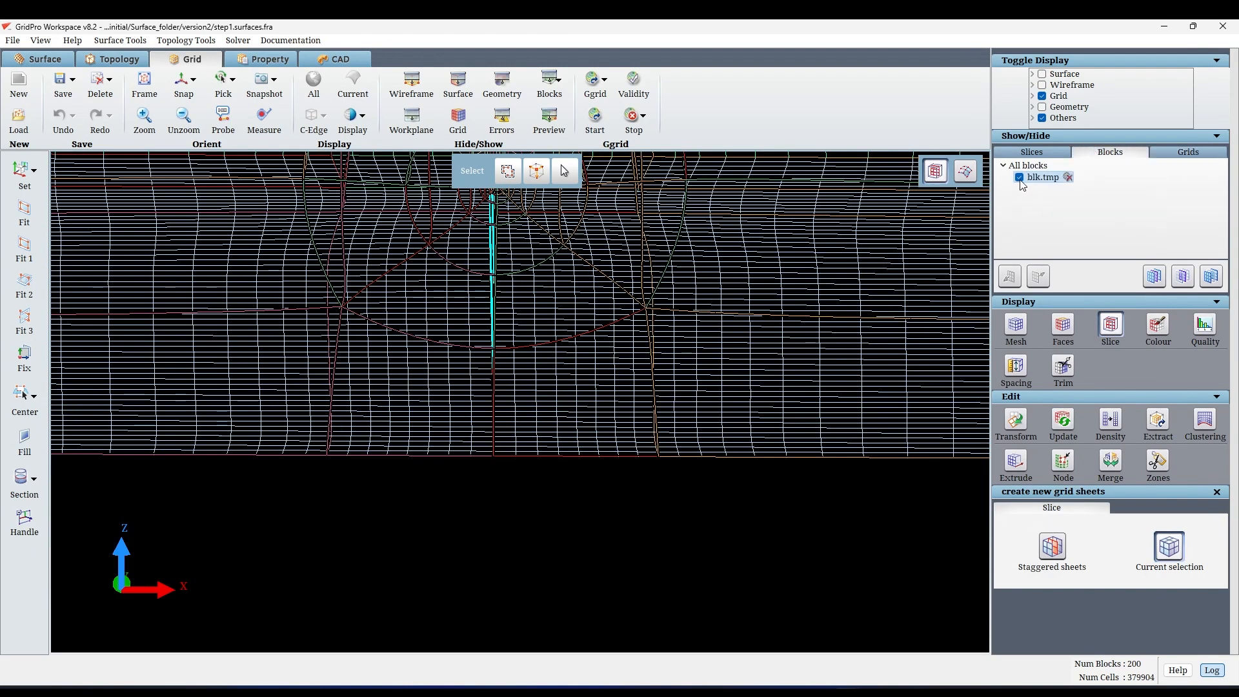
{"action": "left_click", "coordinate": [1020, 180]}
{"action": "left_click", "coordinate": [1032, 153]}
{"action": "scroll", "coordinate": [1067, 210], "scroll_direction": "down", "scroll_amount": 3}
{"action": "left_click", "coordinate": [1183, 276]}
Examine the sheet's cell distribution around the spinner tip, the nacelle lips and the region ahead of the inlet
{"action": "left_click_drag", "start_coordinate": [333, 443], "coordinate": [405, 274]}
{"action": "scroll", "coordinate": [421, 272], "scroll_direction": "down", "scroll_amount": 5}
{"action": "scroll", "coordinate": [413, 275], "scroll_direction": "up", "scroll_amount": 5}
{"action": "middle_click_drag", "start_coordinate": [554, 257], "coordinate": [546, 361]}
{"action": "scroll", "coordinate": [542, 362], "scroll_direction": "up", "scroll_amount": 8}
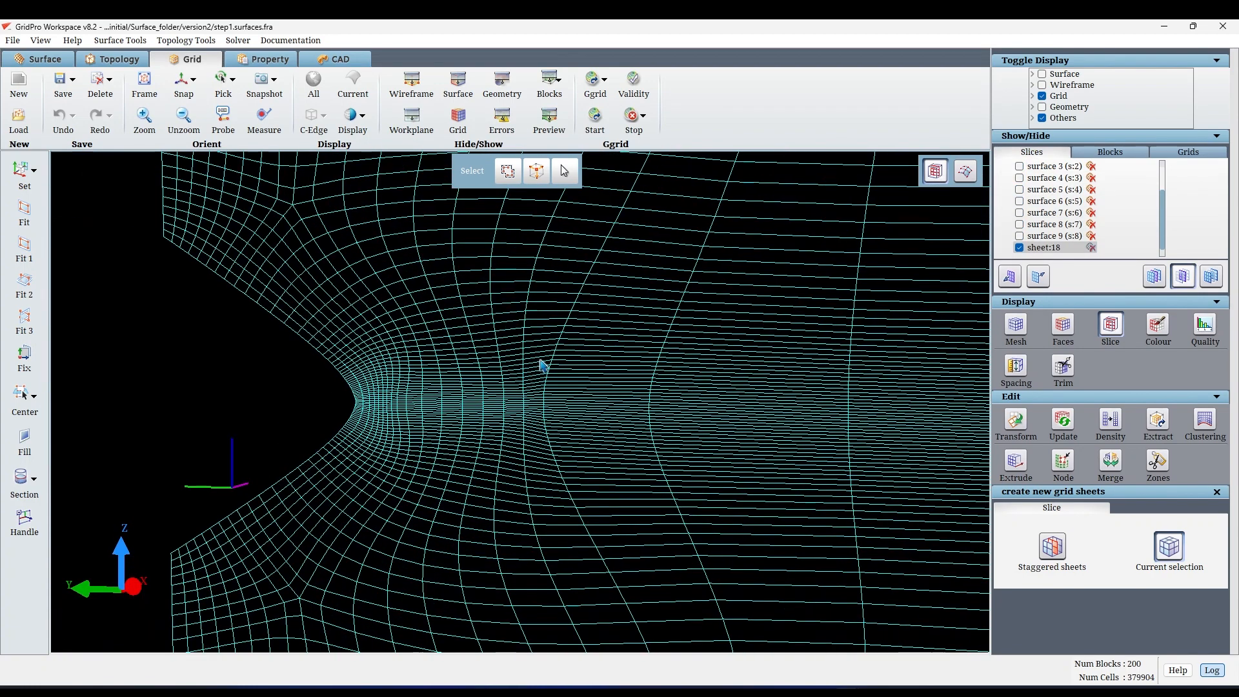
{"action": "scroll", "coordinate": [667, 329], "scroll_direction": "down", "scroll_amount": 10}
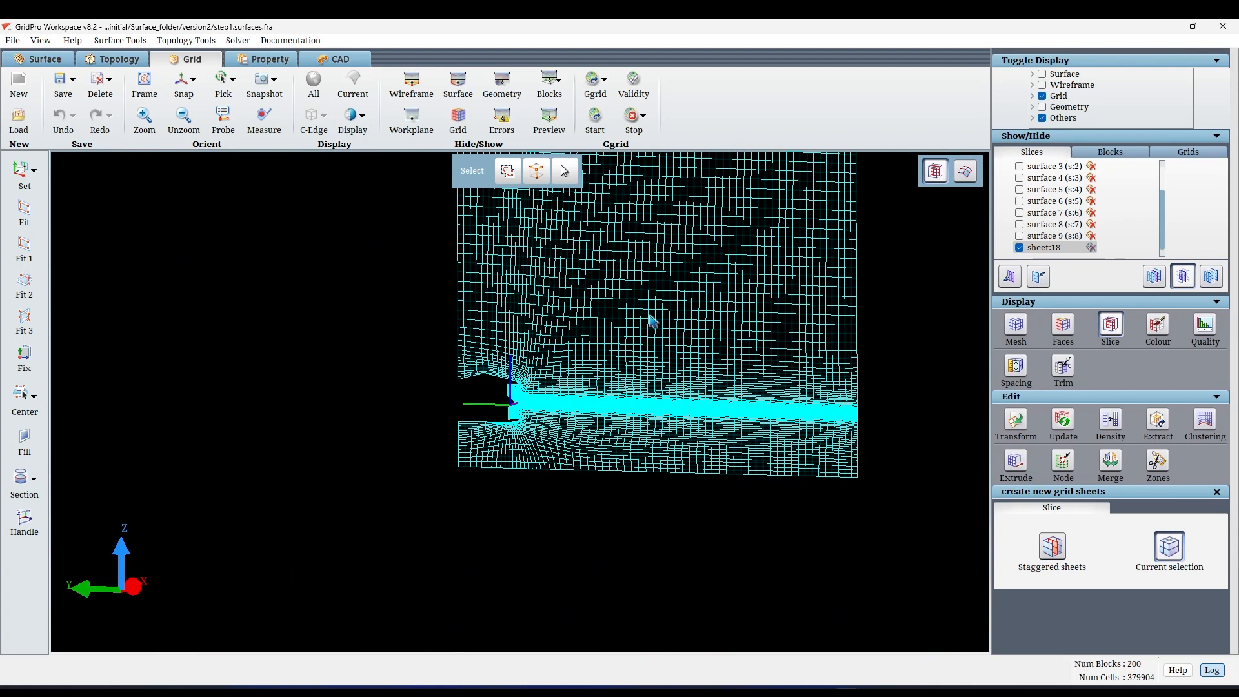
{"action": "scroll", "coordinate": [652, 321], "scroll_direction": "down", "scroll_amount": 2}
{"action": "scroll", "coordinate": [415, 426], "scroll_direction": "up", "scroll_amount": 6}
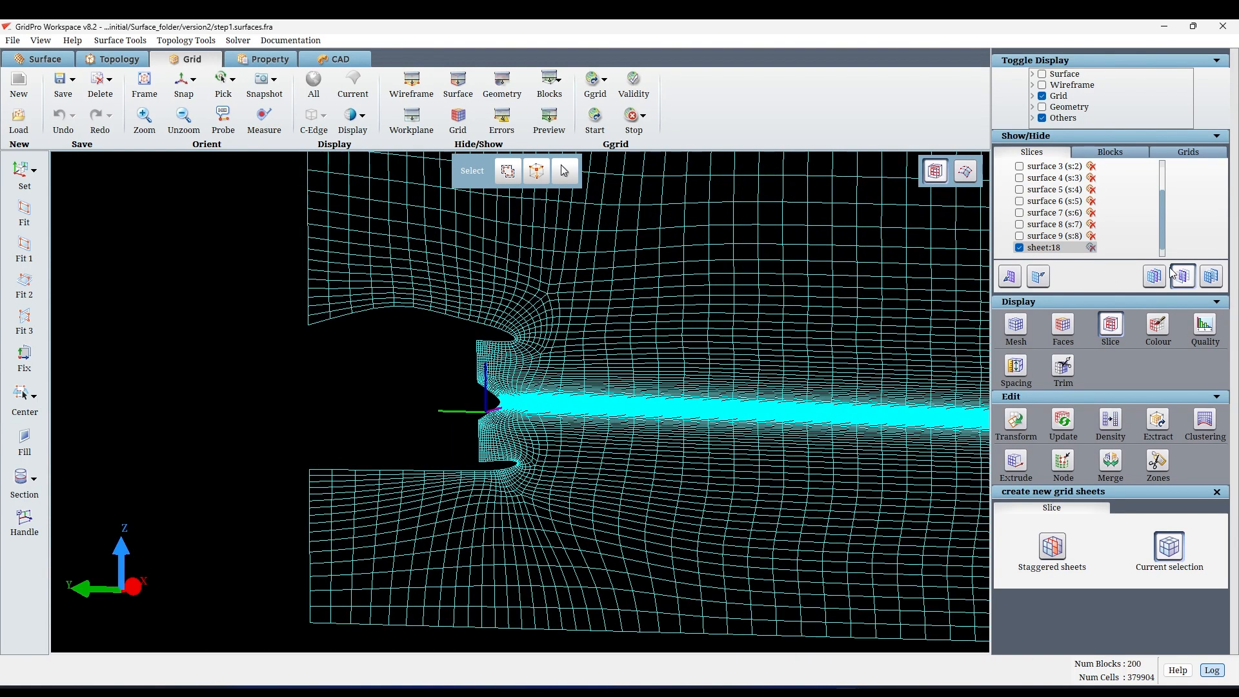
{"action": "scroll", "coordinate": [581, 452], "scroll_direction": "up", "scroll_amount": 5}
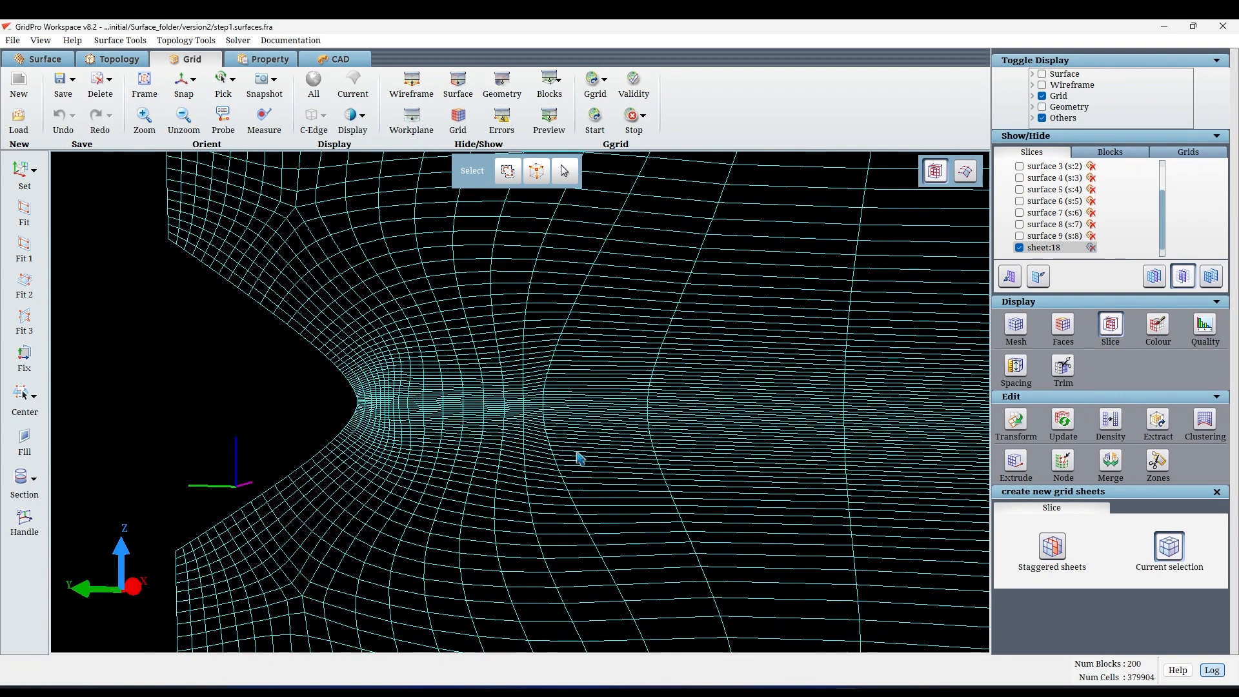
{"action": "scroll", "coordinate": [576, 451], "scroll_direction": "down", "scroll_amount": 12}
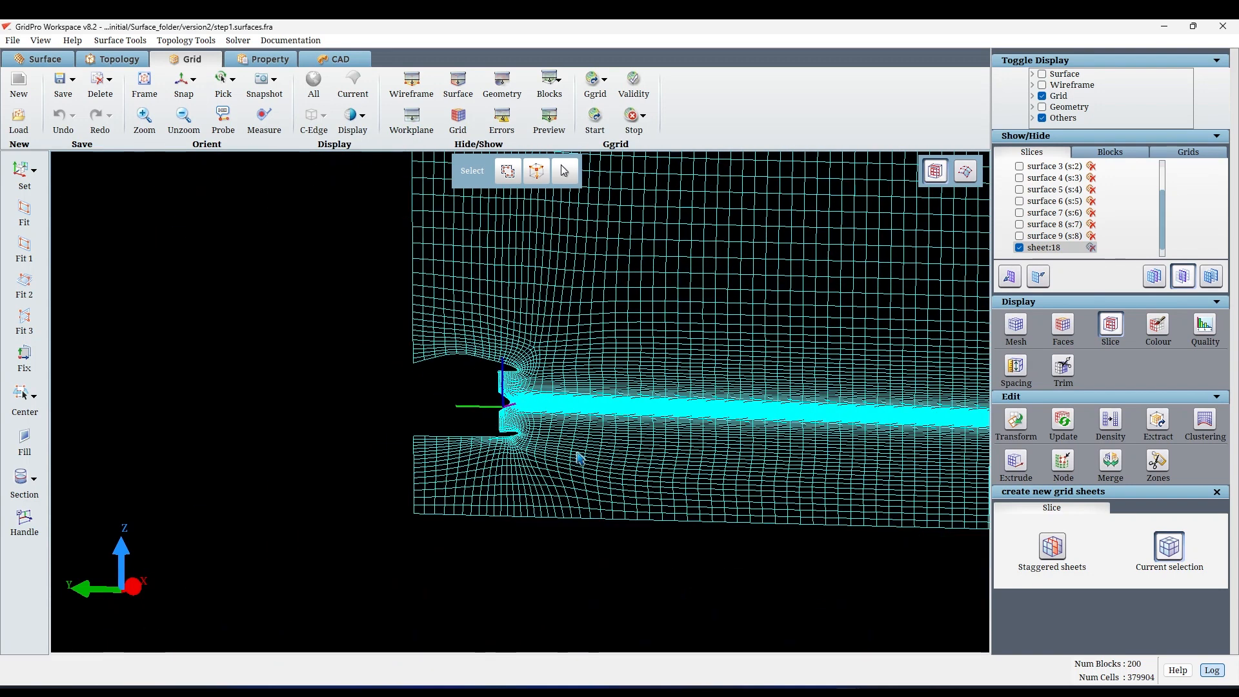
Delete the centre-plane grid sheet and show all grid surfaces again
{"action": "left_click_drag", "start_coordinate": [627, 451], "coordinate": [324, 507]}
{"action": "left_click_drag", "start_coordinate": [595, 501], "coordinate": [501, 475]}
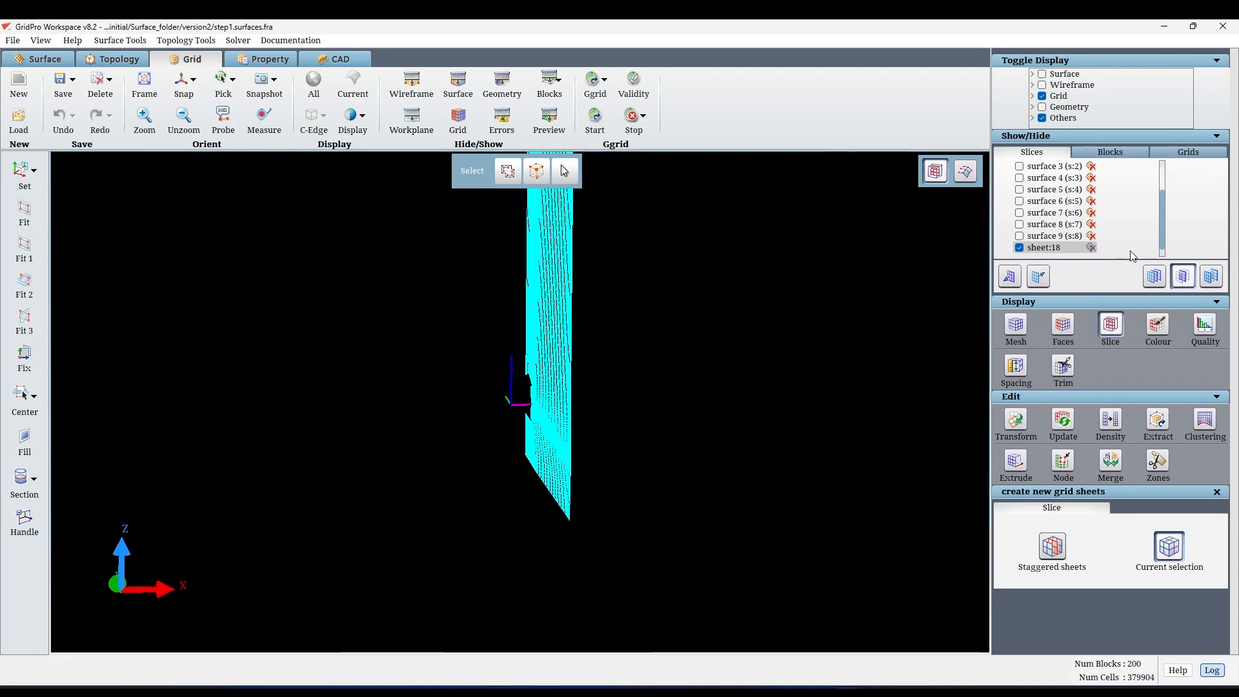
{"action": "left_click", "coordinate": [1092, 247]}
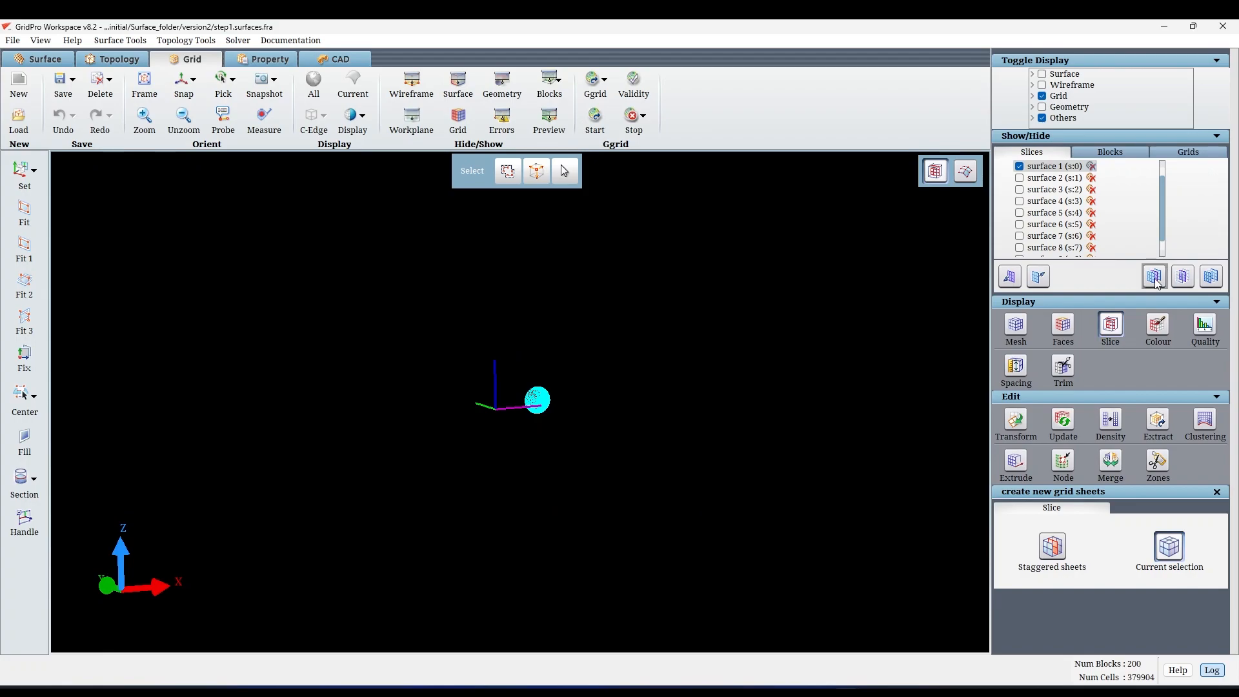
{"action": "left_click", "coordinate": [1155, 276]}
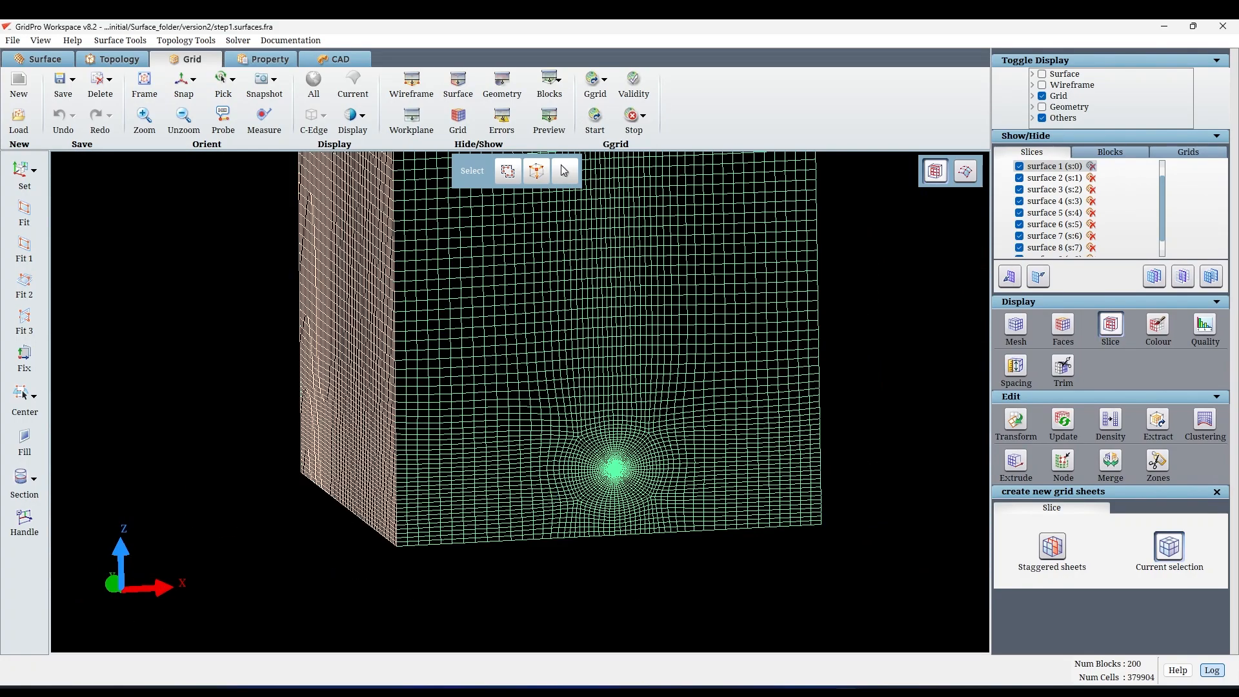